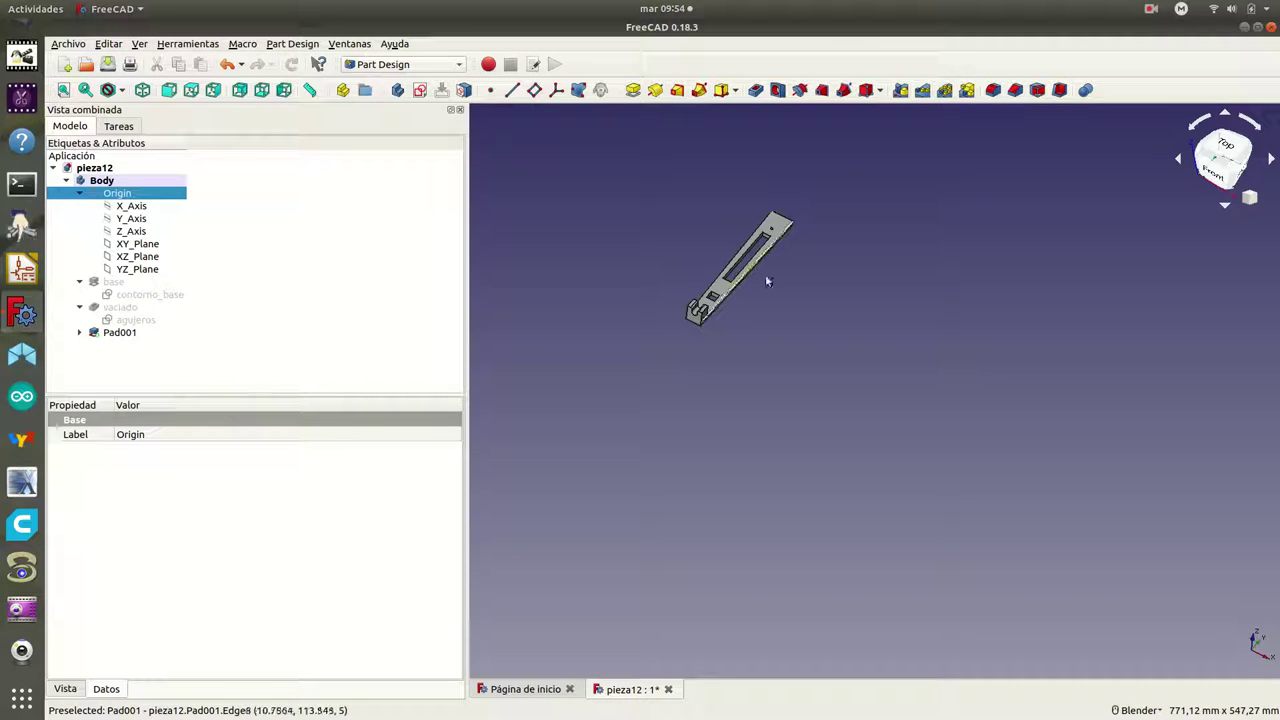
# Step: Pan the slotted bar toward the view centre and zoom in on its notched end
pyautogui.keyDown('shift'); pyautogui.moveTo(762, 312); pyautogui.dragTo(814, 419, button='middle'); pyautogui.keyUp('shift')
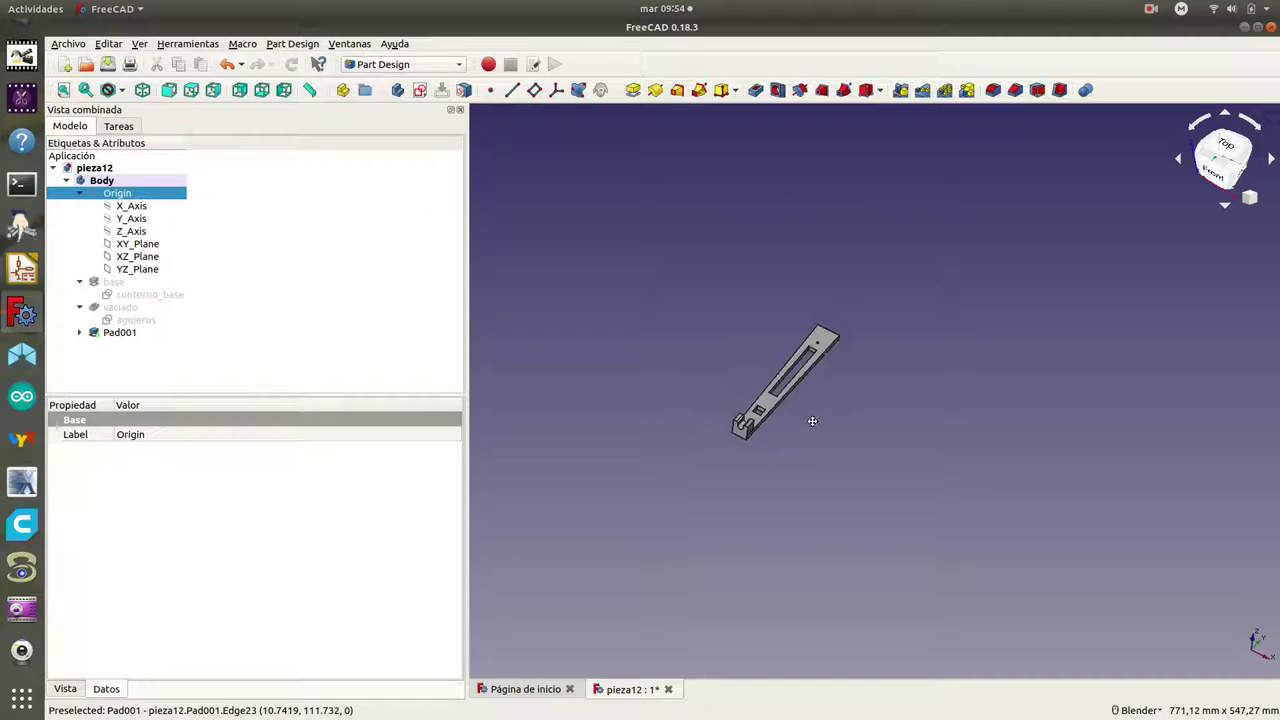
pyautogui.scroll(2, 814, 418)
pyautogui.scroll(2, 814, 424)
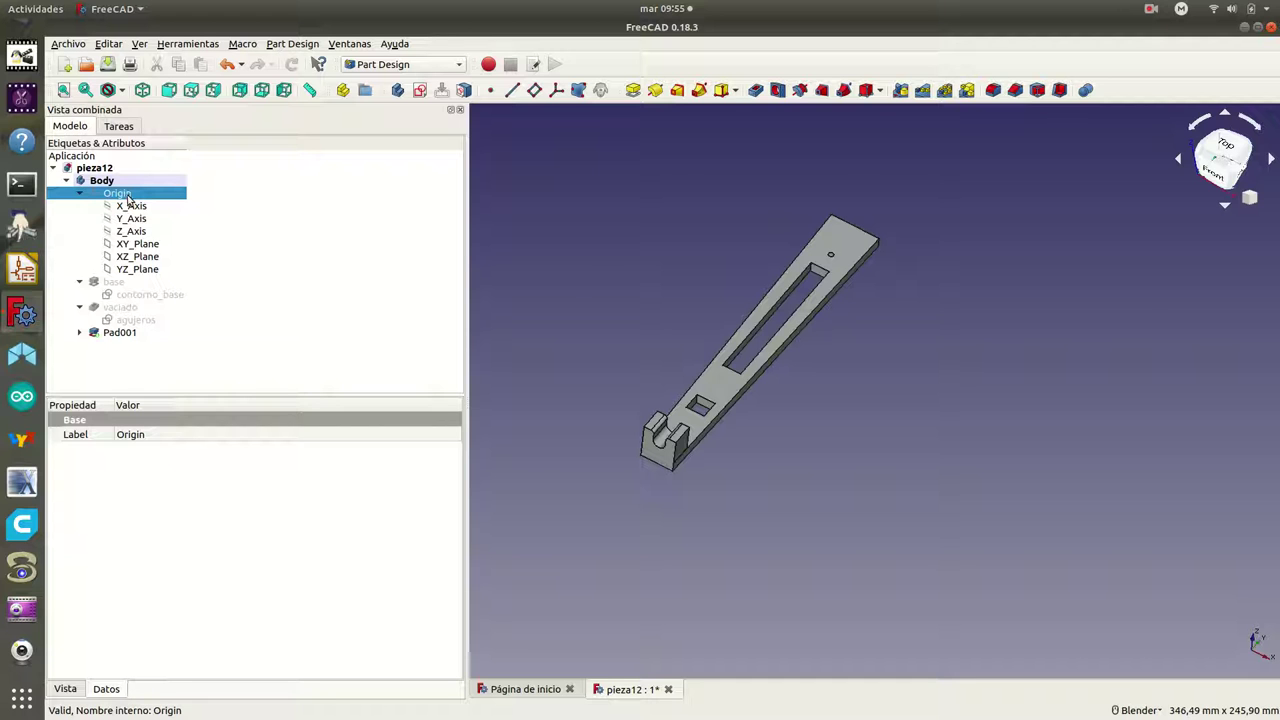
# Step: Show the Body's origin planes, zoom onto the notched end, and turn on the axis cross
pyautogui.press('space')
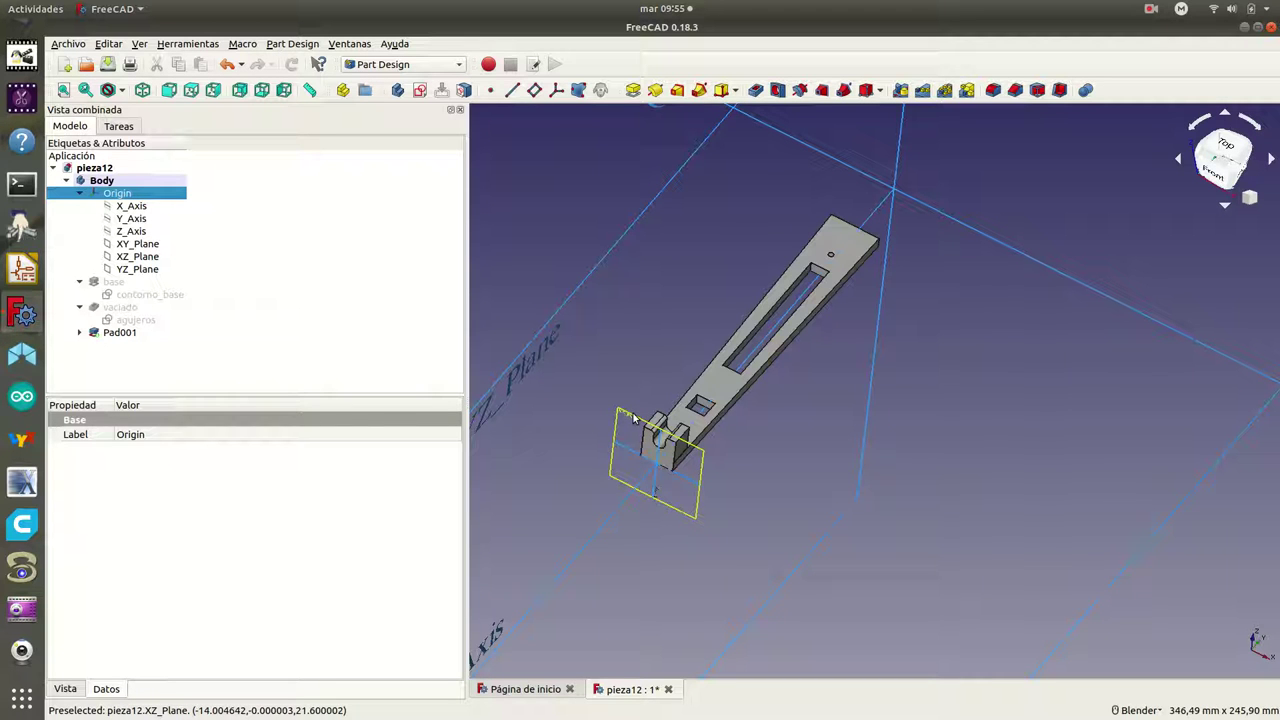
pyautogui.scroll(3, 633, 418)
pyautogui.scroll(2, 634, 418)
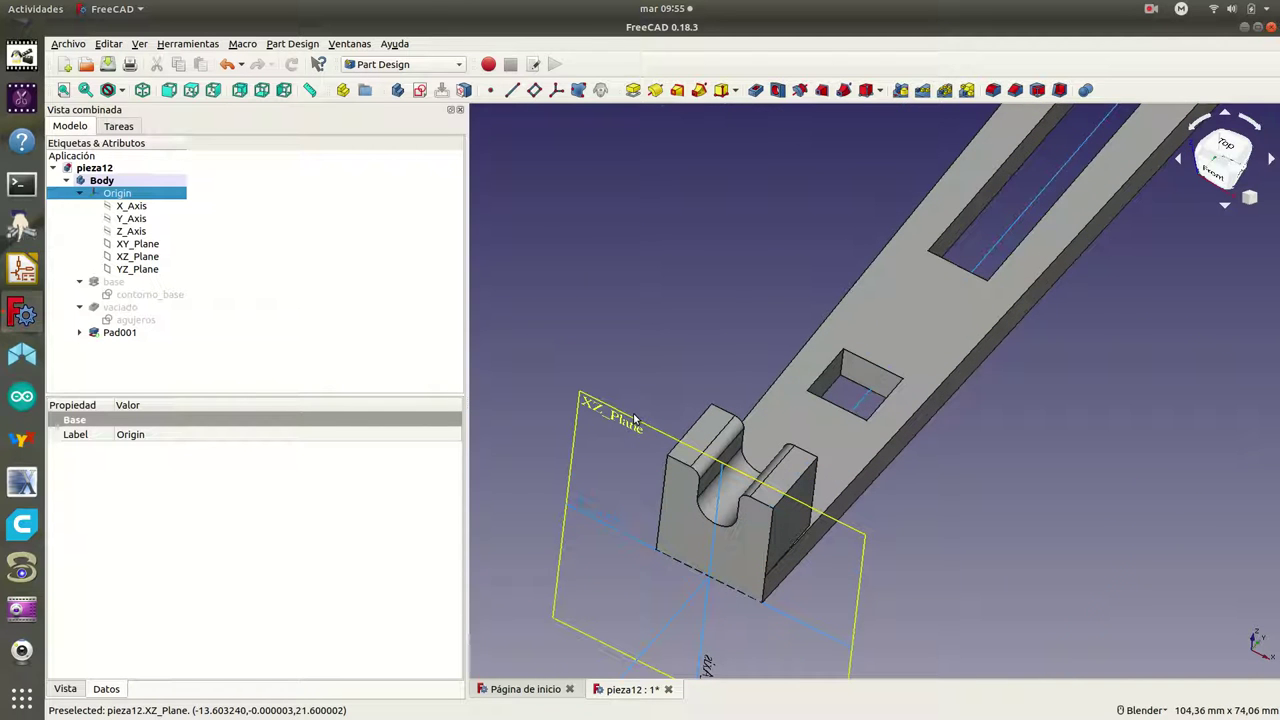
pyautogui.scroll(-2, 633, 418)
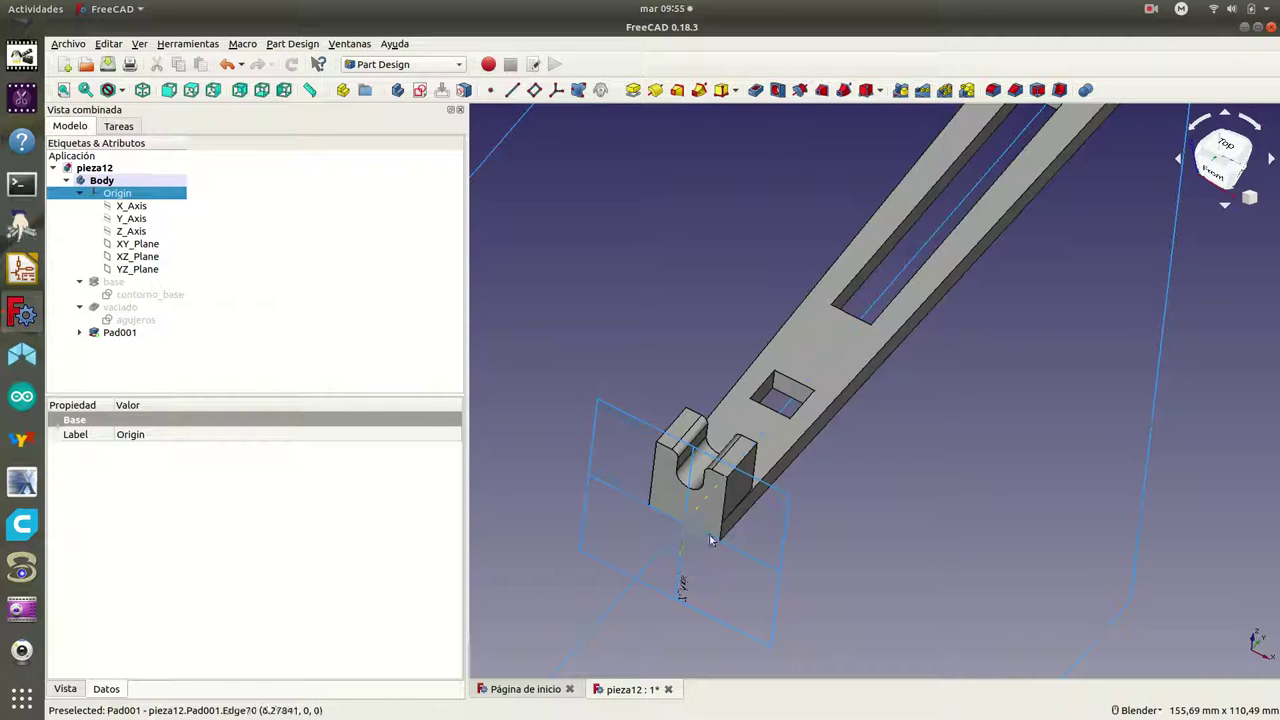
pyautogui.click(140, 45)
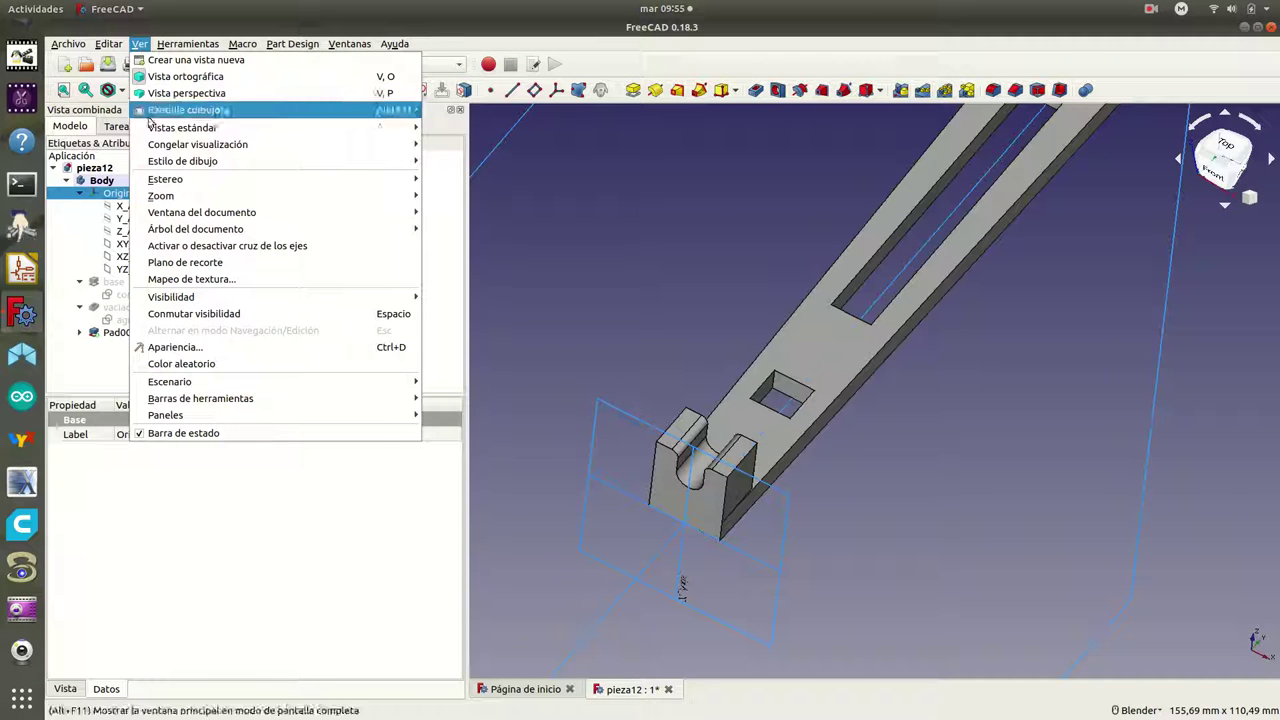
pyautogui.click(186, 250)
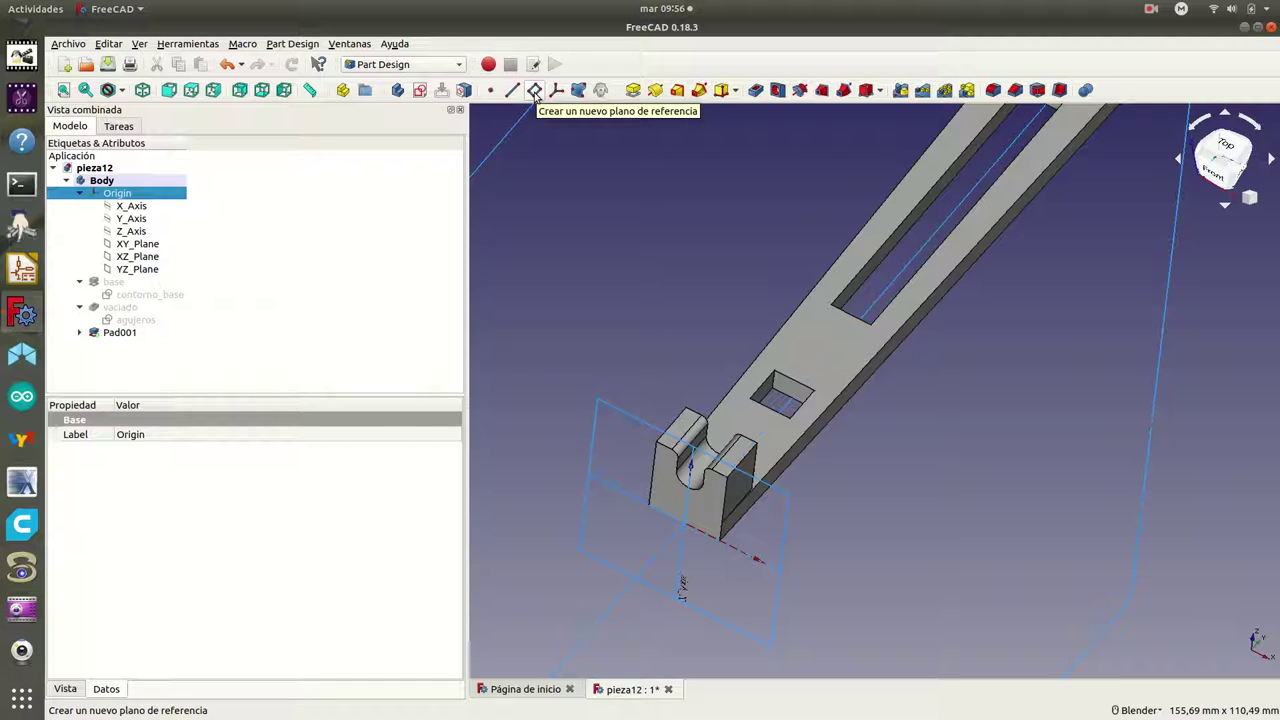
# Step: Select the XZ_Plane and the front face of the notched block on Pad001
pyautogui.click(640, 425)
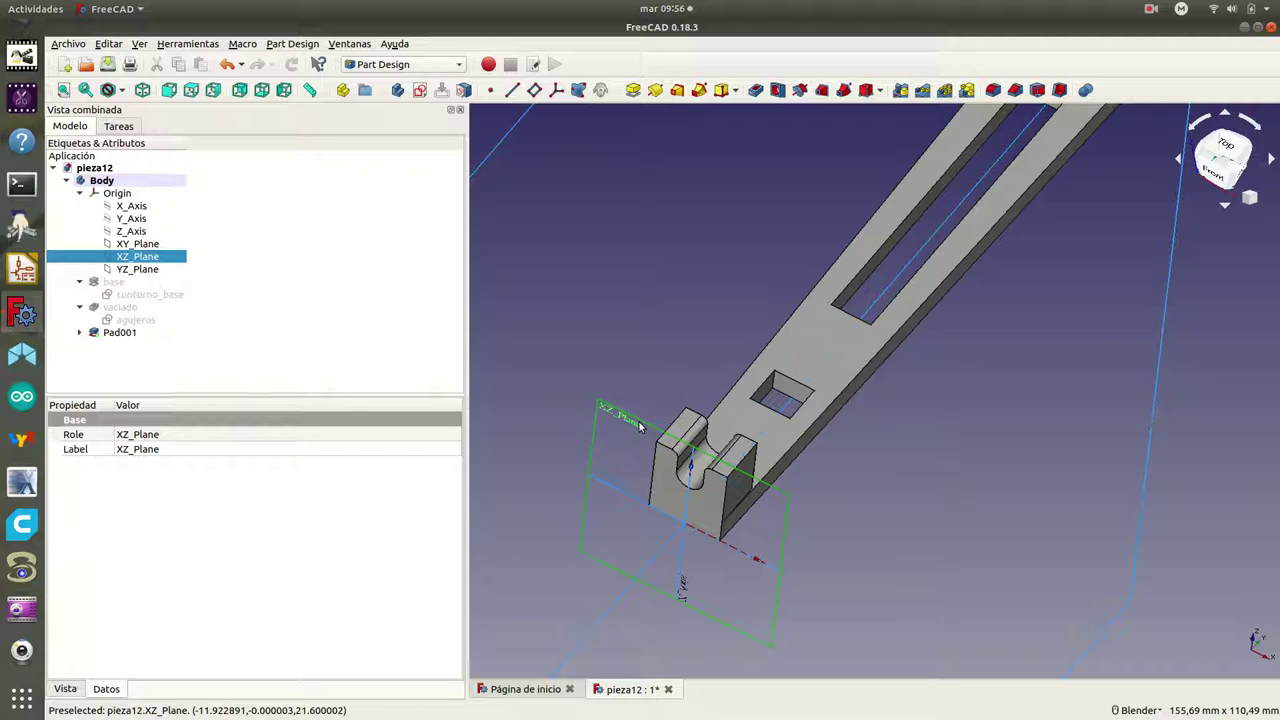
pyautogui.click(673, 490)
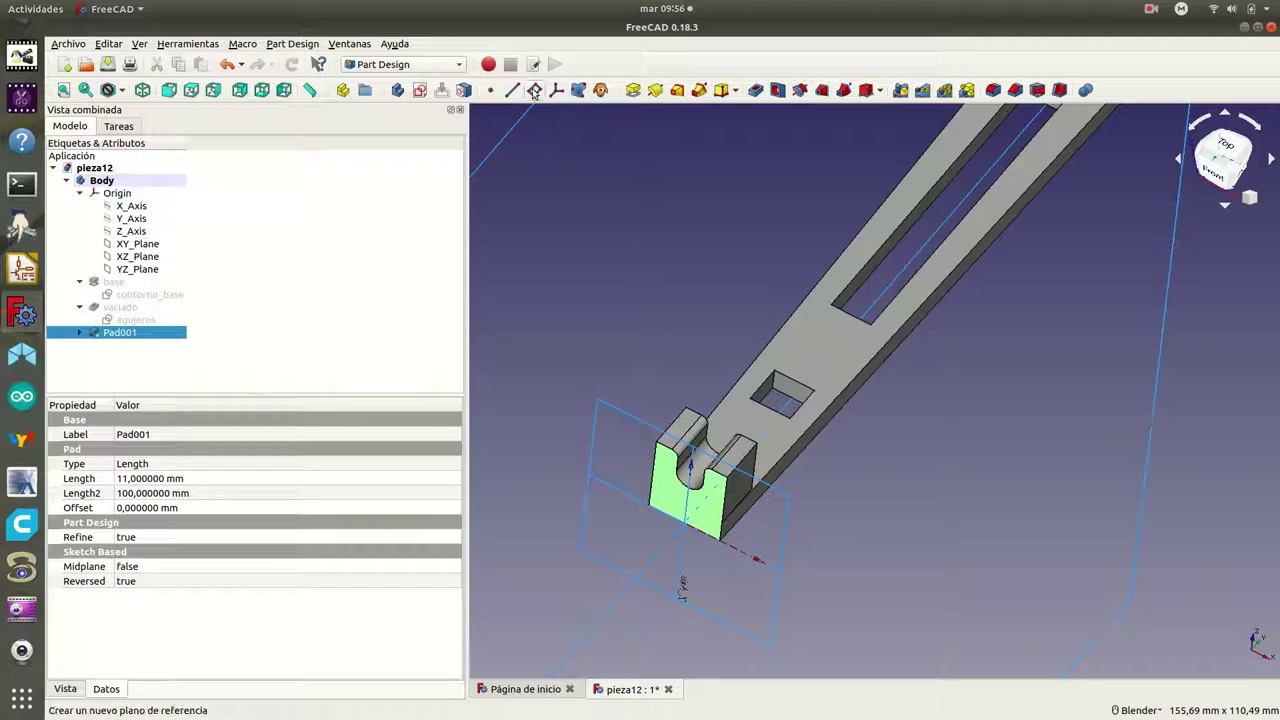
# Step: Create a datum plane on the selected face and spin its Z offset downward
pyautogui.click(535, 90)
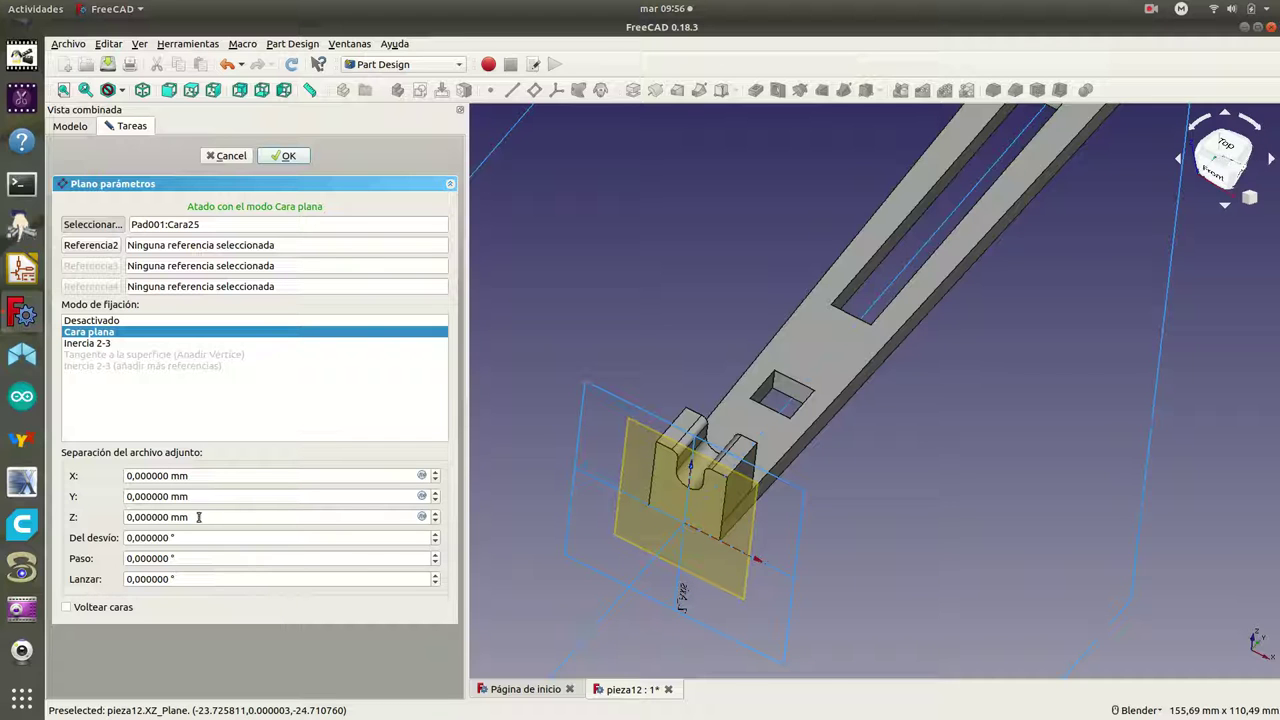
pyautogui.click(436, 521)
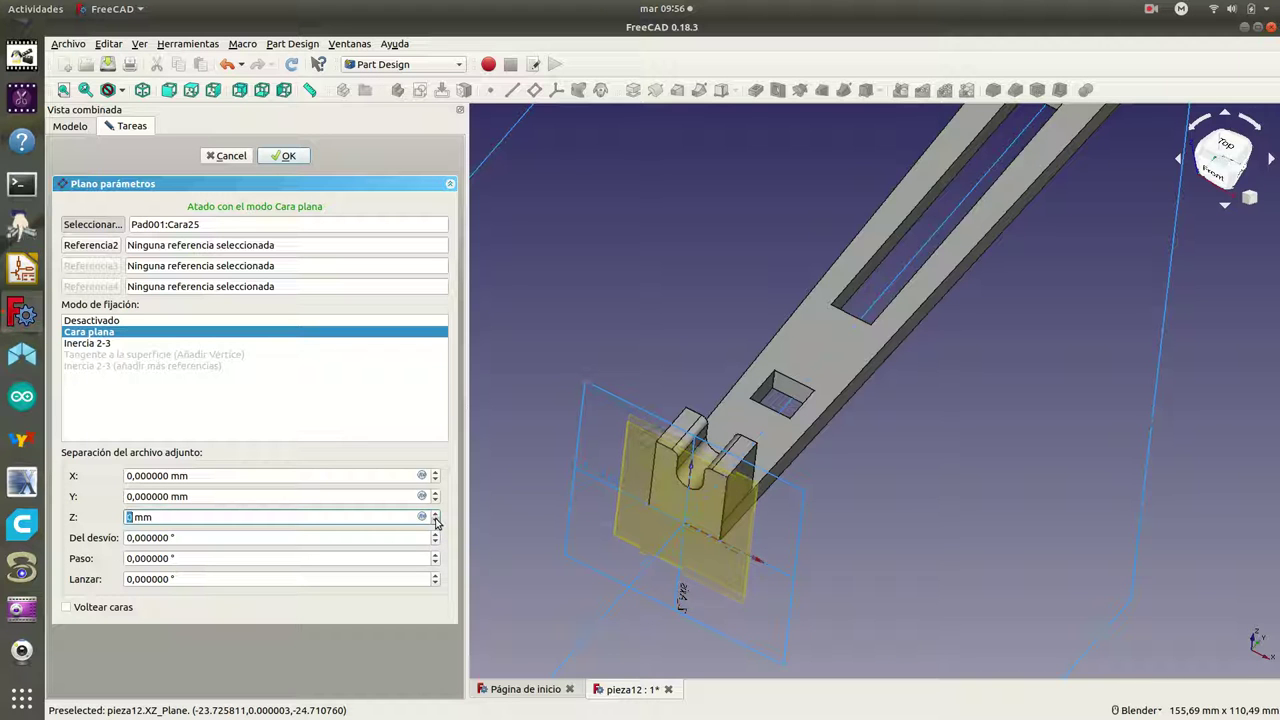
pyautogui.scroll(-2, 436, 521)
pyautogui.scroll(-3, 436, 521)
pyautogui.scroll(-3, 436, 521)
pyautogui.scroll(-2, 436, 521)
pyautogui.scroll(-3, 436, 521)
pyautogui.scroll(-3, 436, 521)
pyautogui.scroll(-4, 436, 521)
pyautogui.scroll(-3, 436, 521)
pyautogui.scroll(-3, 436, 521)
pyautogui.scroll(-4, 436, 521)
pyautogui.scroll(-3, 436, 521)
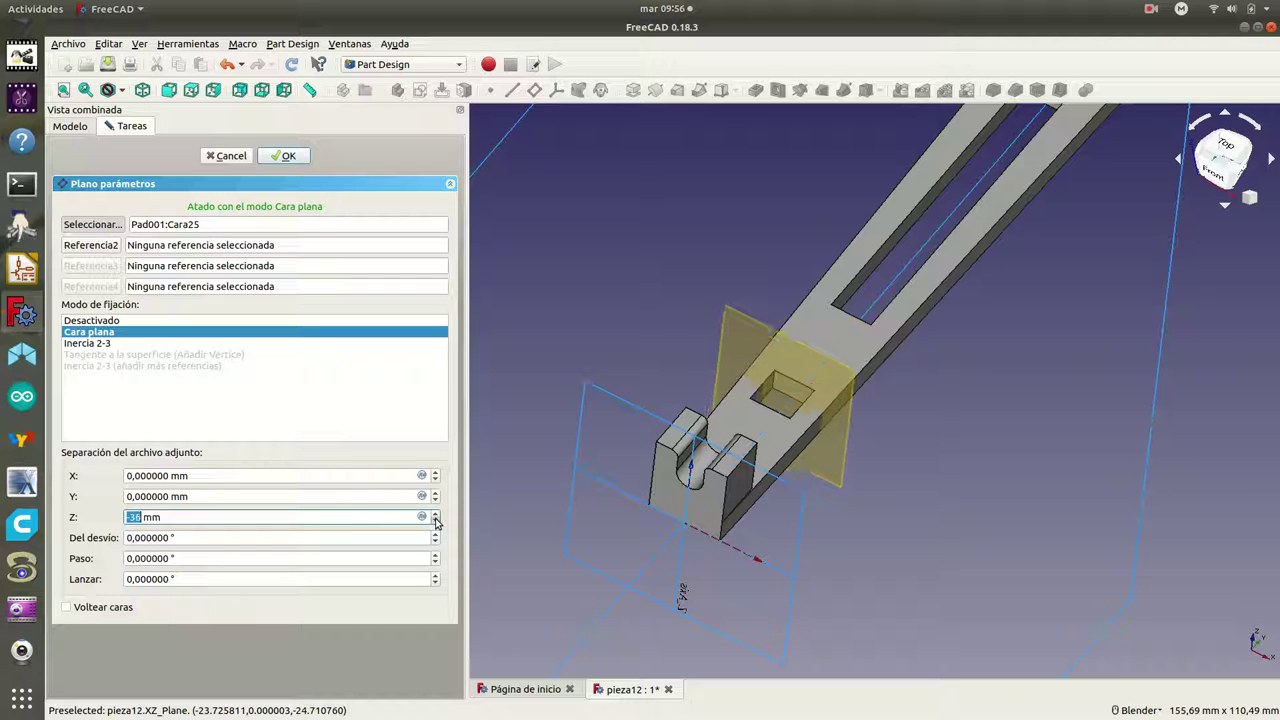
pyautogui.scroll(-4, 436, 521)
pyautogui.scroll(-3, 436, 521)
pyautogui.scroll(-3, 436, 521)
pyautogui.scroll(-1, 436, 521)
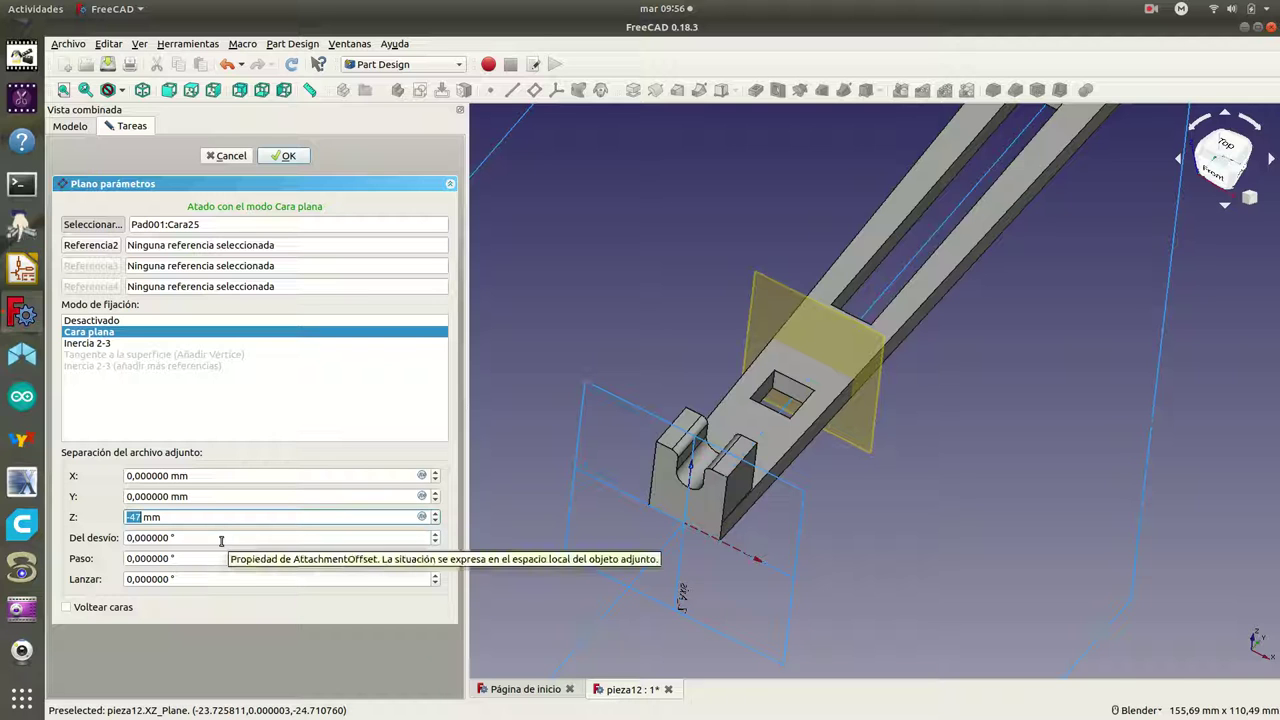
# Step: Correct the Z attachment offset to -46 mm and confirm the datum plane
pyautogui.click(140, 517)
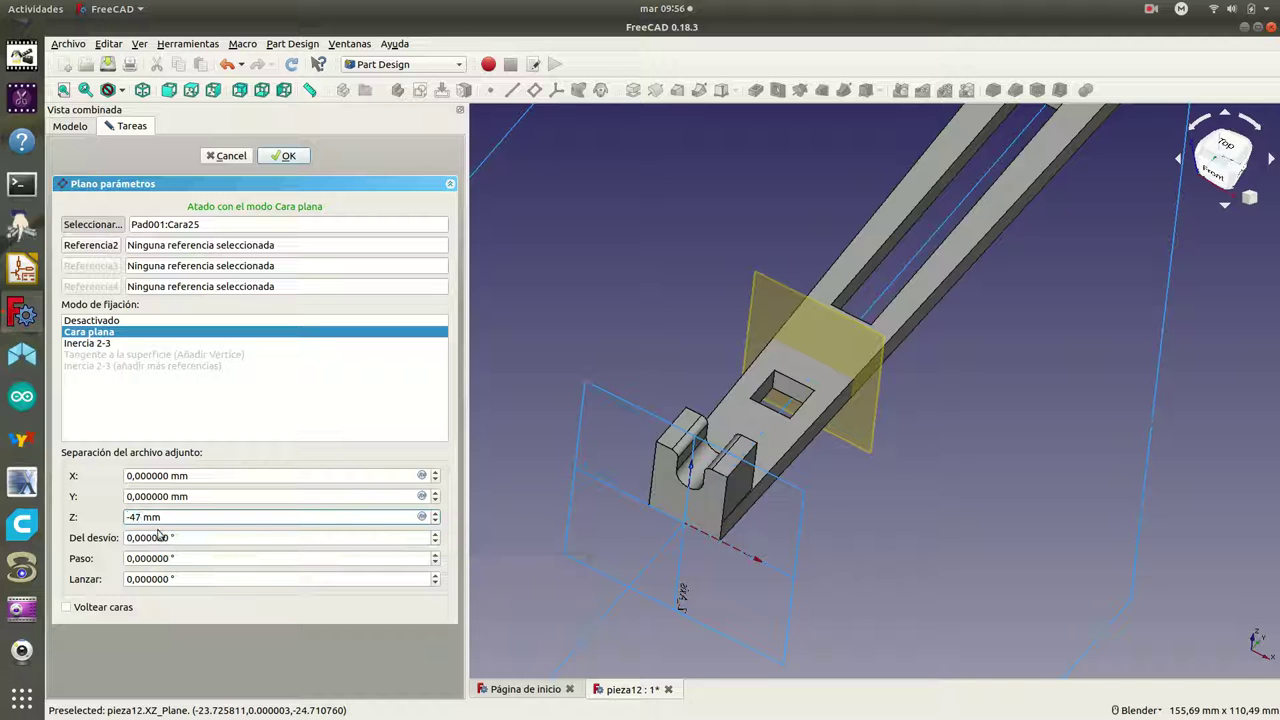
pyautogui.press('BackSpace')
pyautogui.write('6')
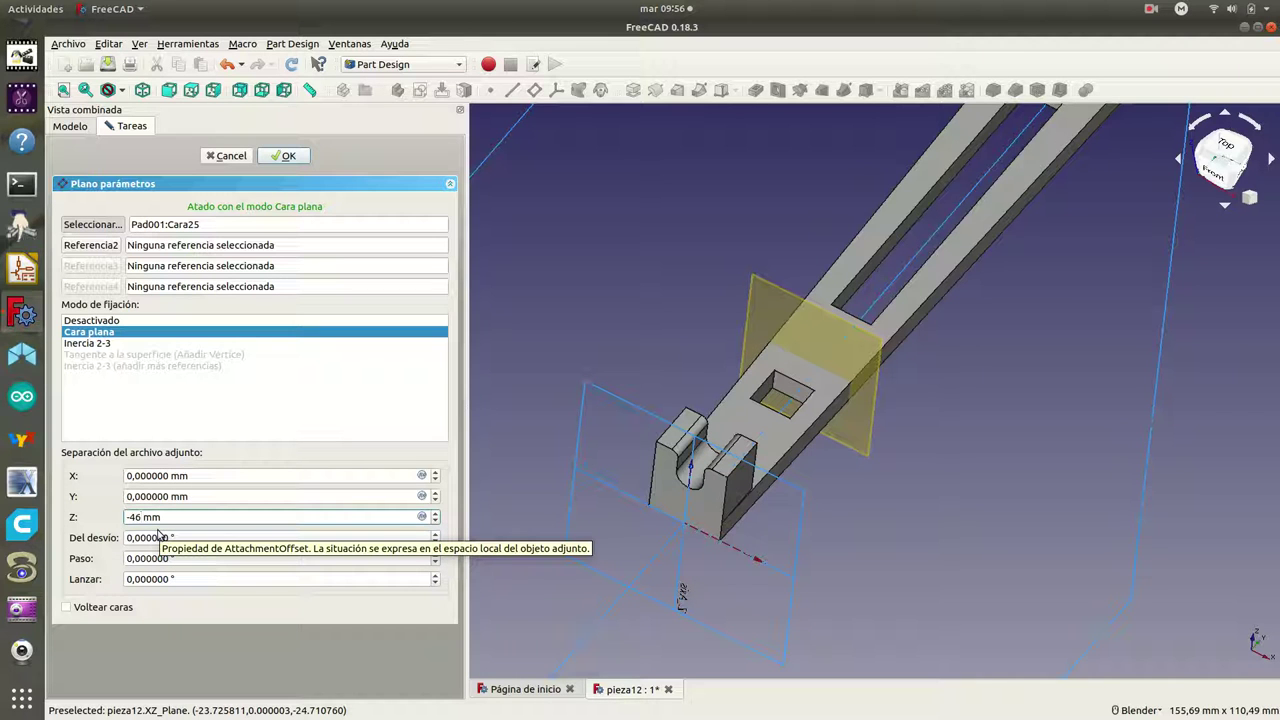
pyautogui.click(284, 157)
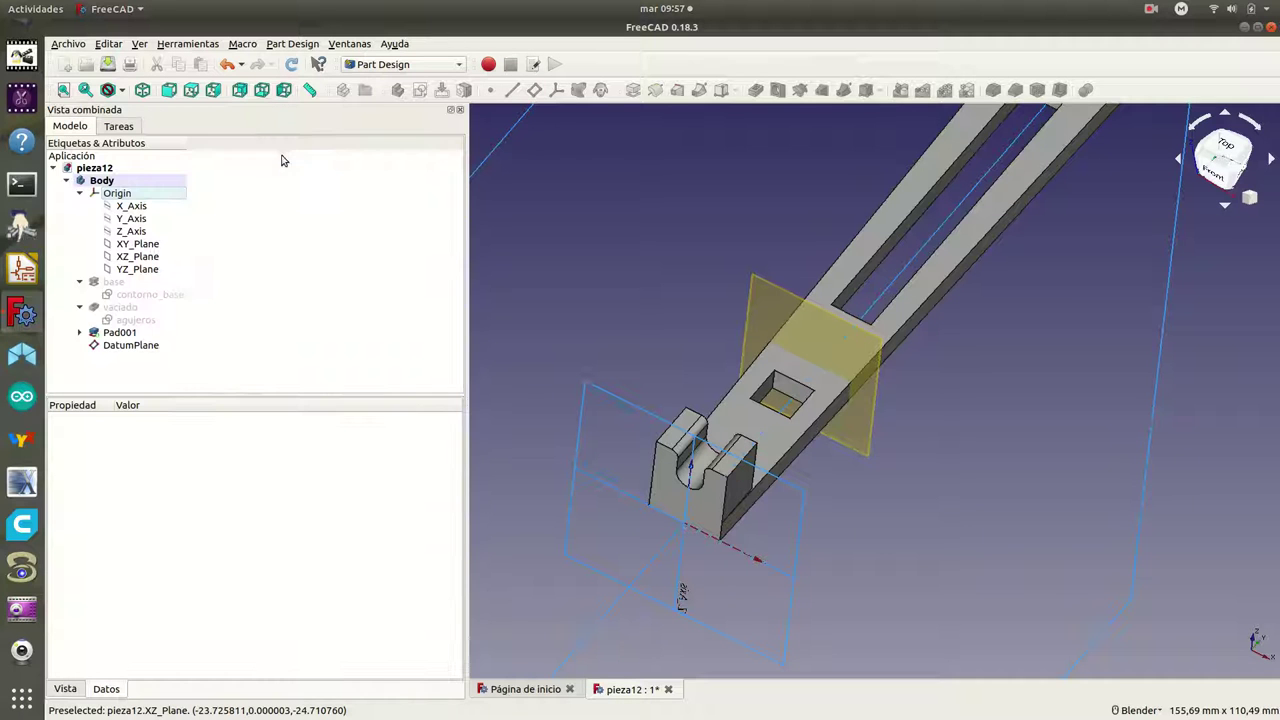
# Step: Create a new sketch on the DatumPlane
pyautogui.click(770, 304)
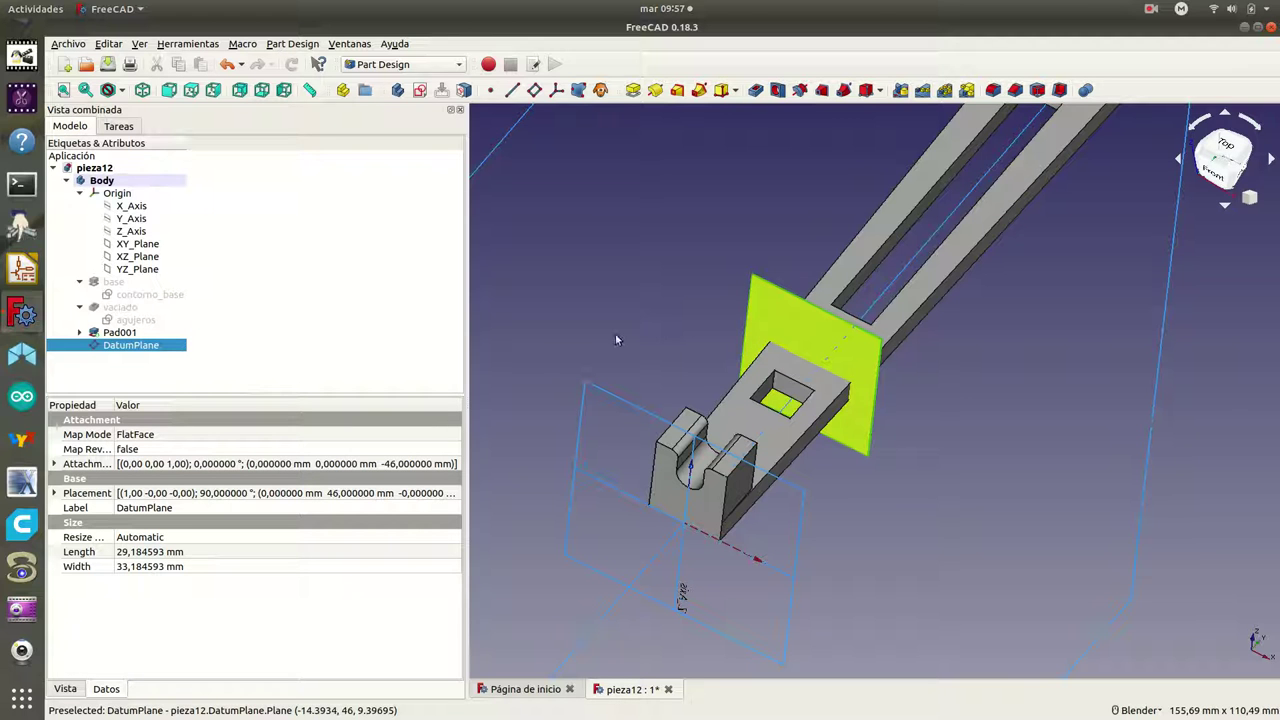
pyautogui.click(125, 131)
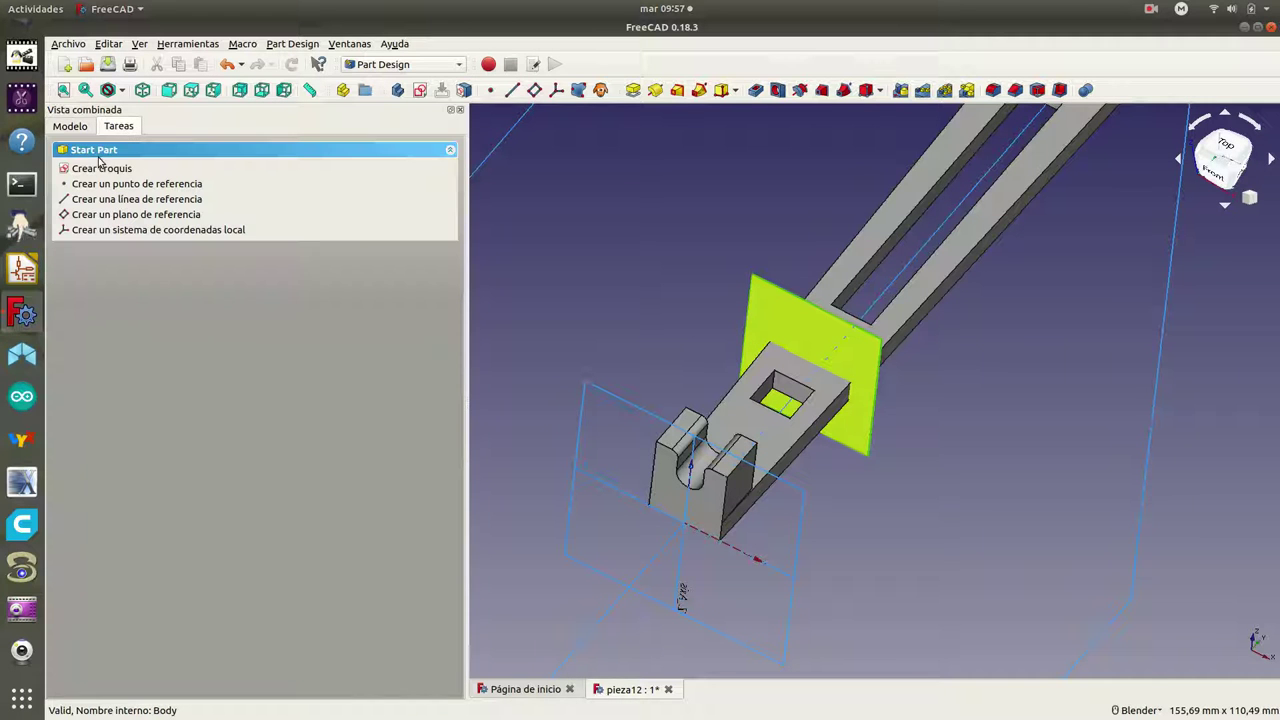
pyautogui.click(104, 170)
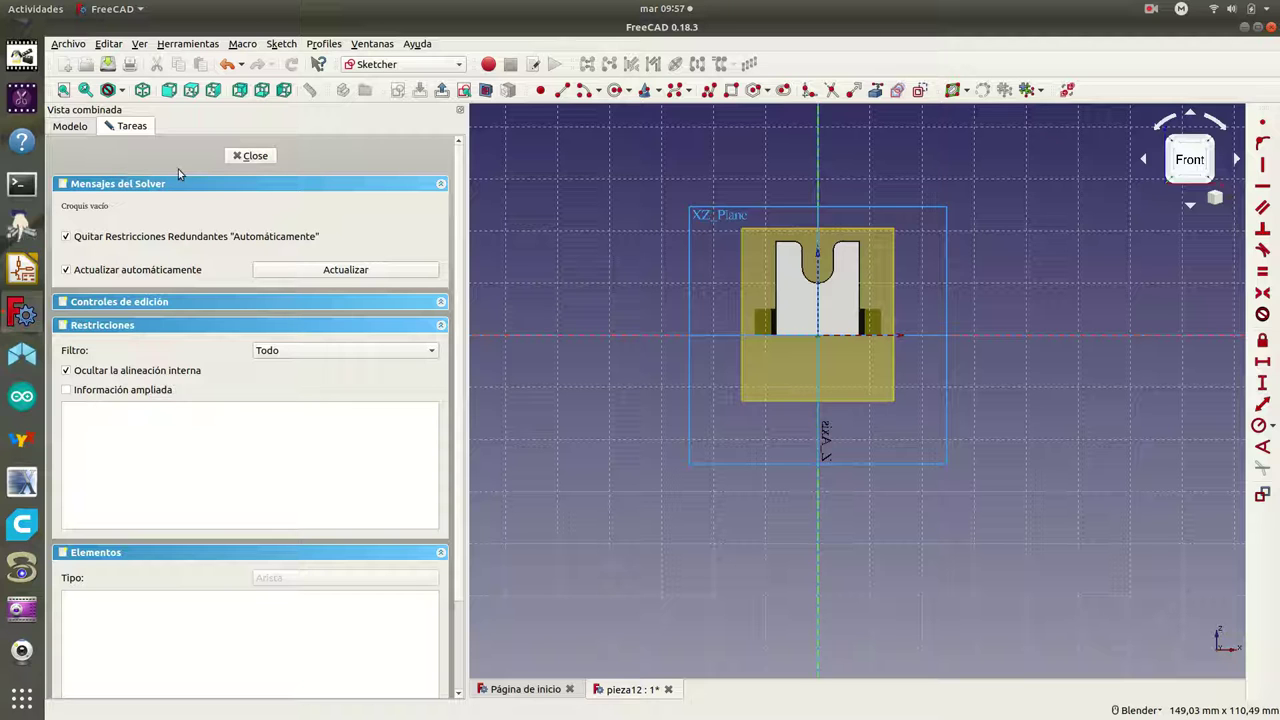
# Step: Hide Pad001, keep the DatumPlane visible, and return to the sketch tasks
pyautogui.click(72, 130)
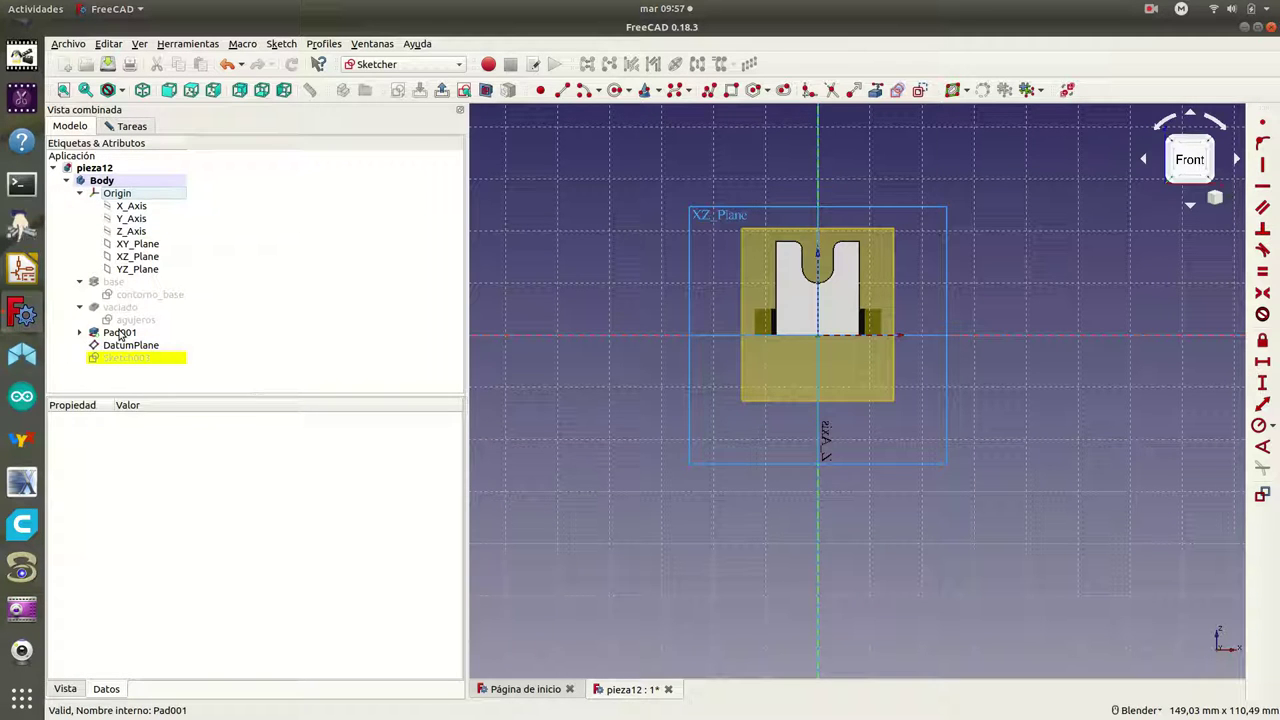
pyautogui.click(120, 335)
pyautogui.press('space')
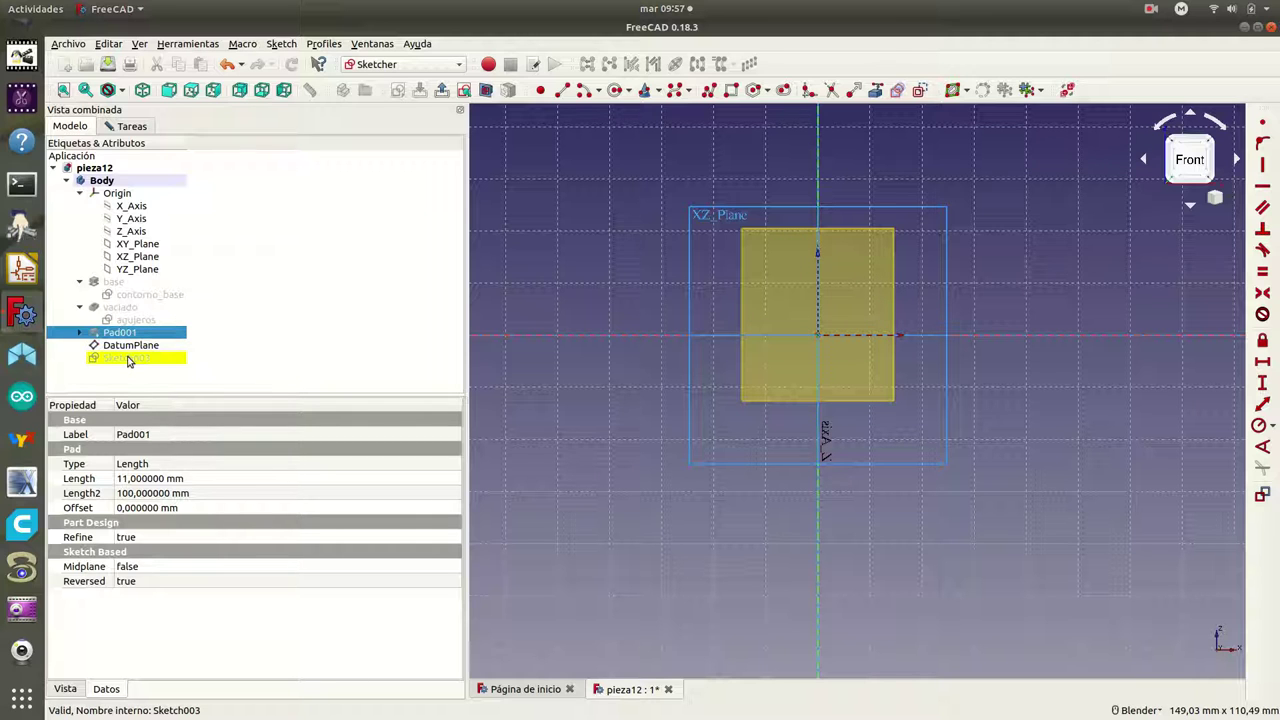
pyautogui.click(131, 346)
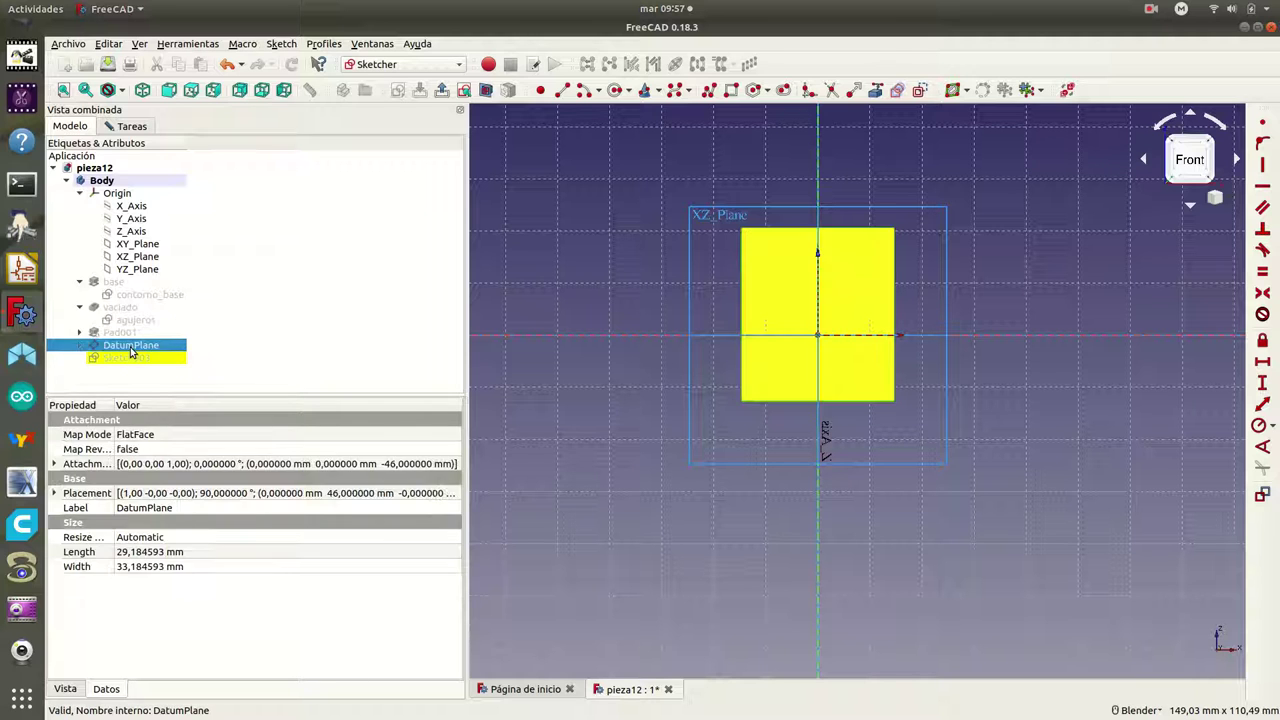
pyautogui.press('space')
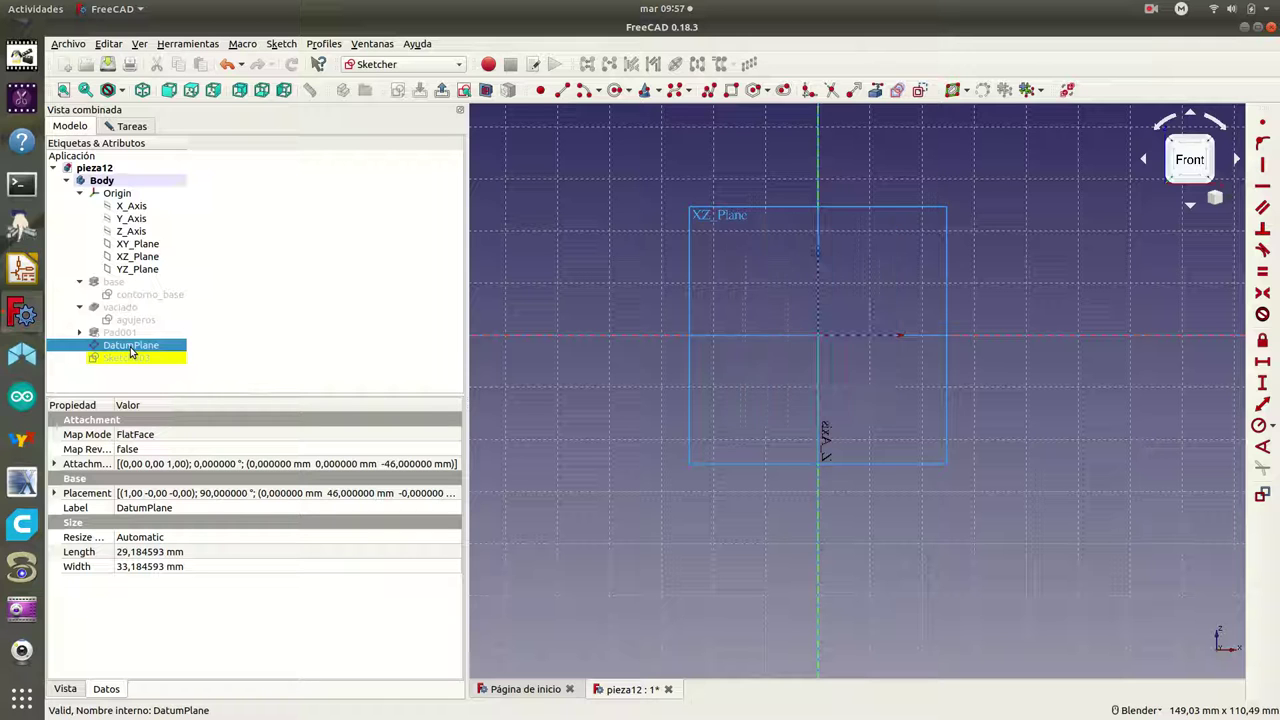
pyautogui.press('space')
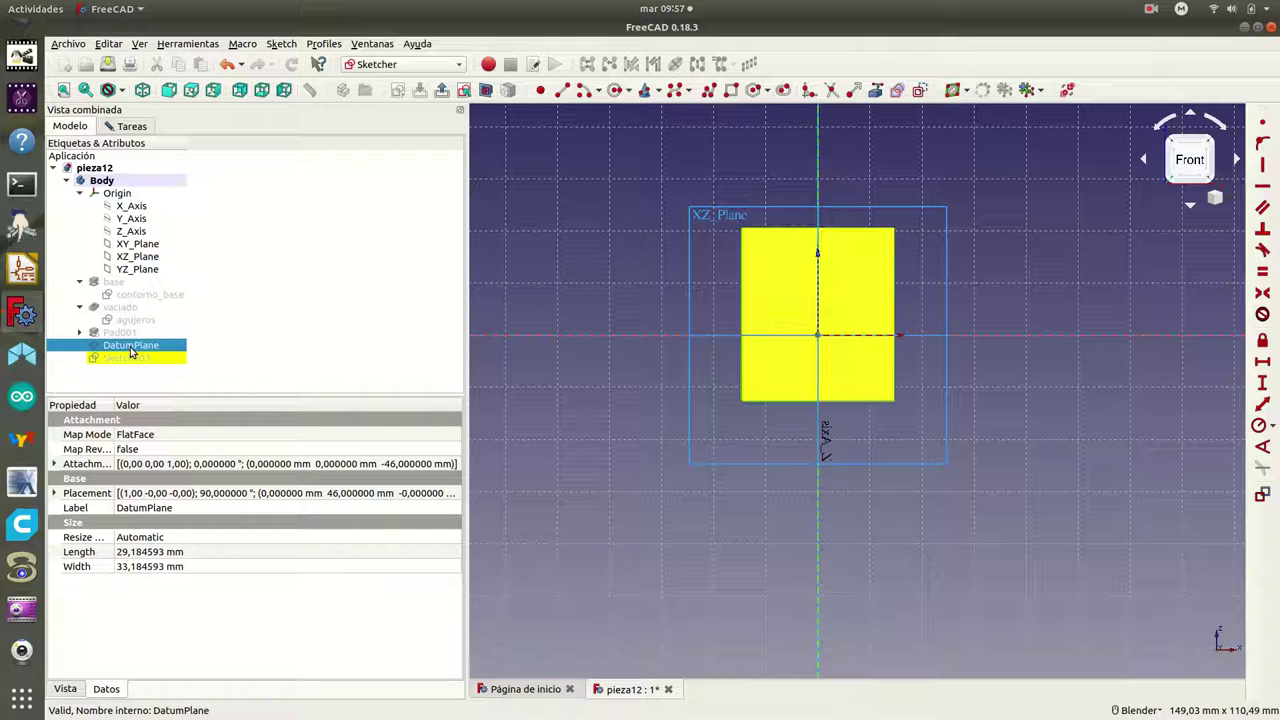
pyautogui.press('space')
pyautogui.press('space')
pyautogui.click(140, 127)
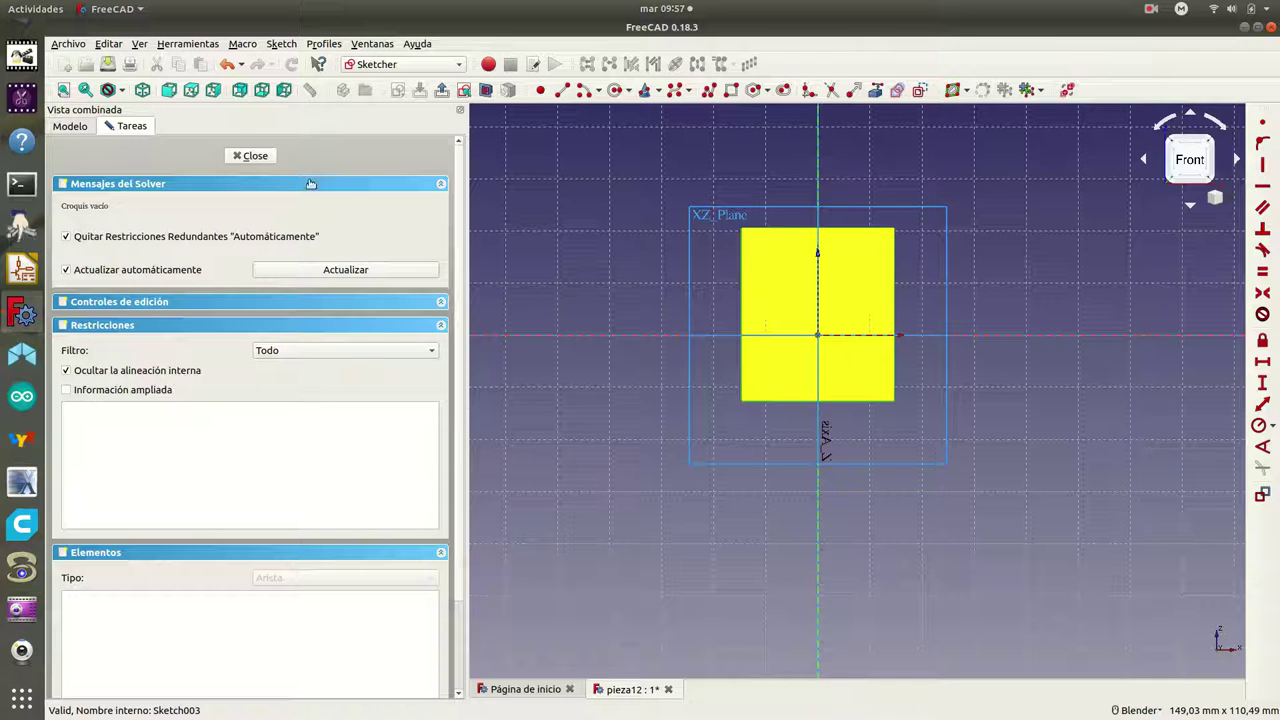
# Step: Draw a line along the sketch's horizontal axis
pyautogui.scroll(4, 772, 334)
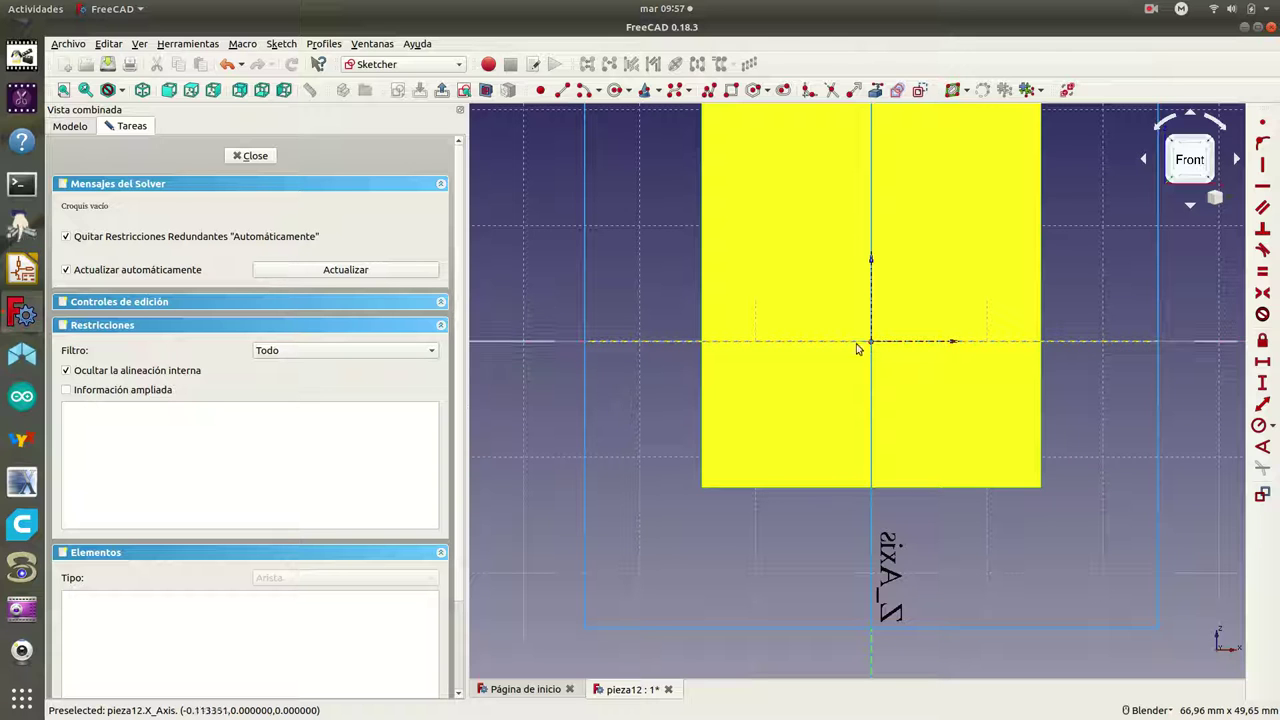
pyautogui.click(72, 127)
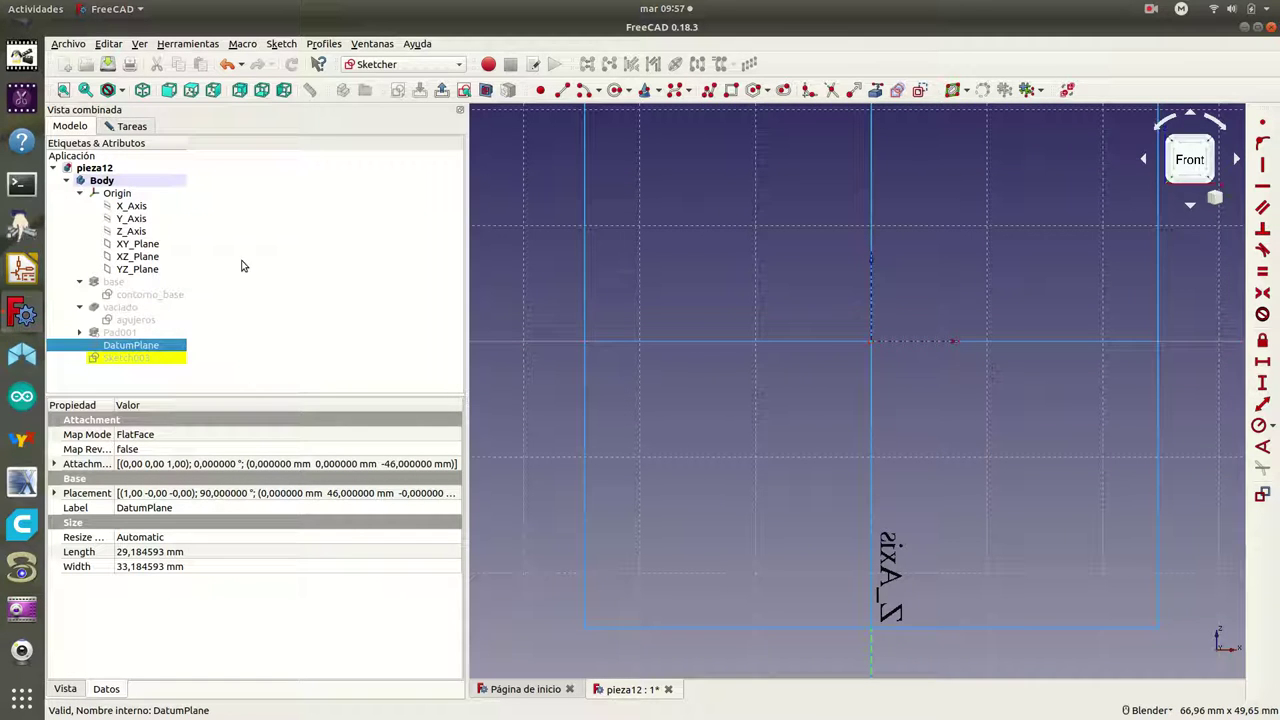
pyautogui.click(133, 127)
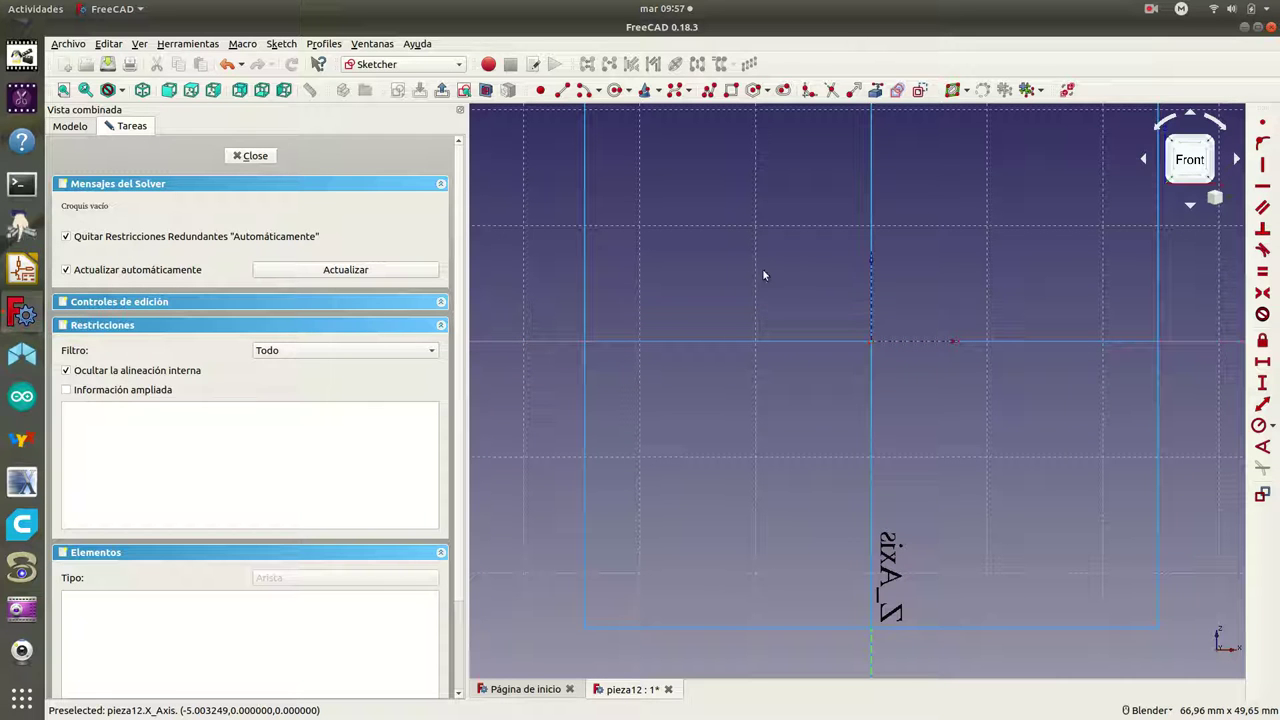
pyautogui.click(565, 93)
pyautogui.click(752, 341)
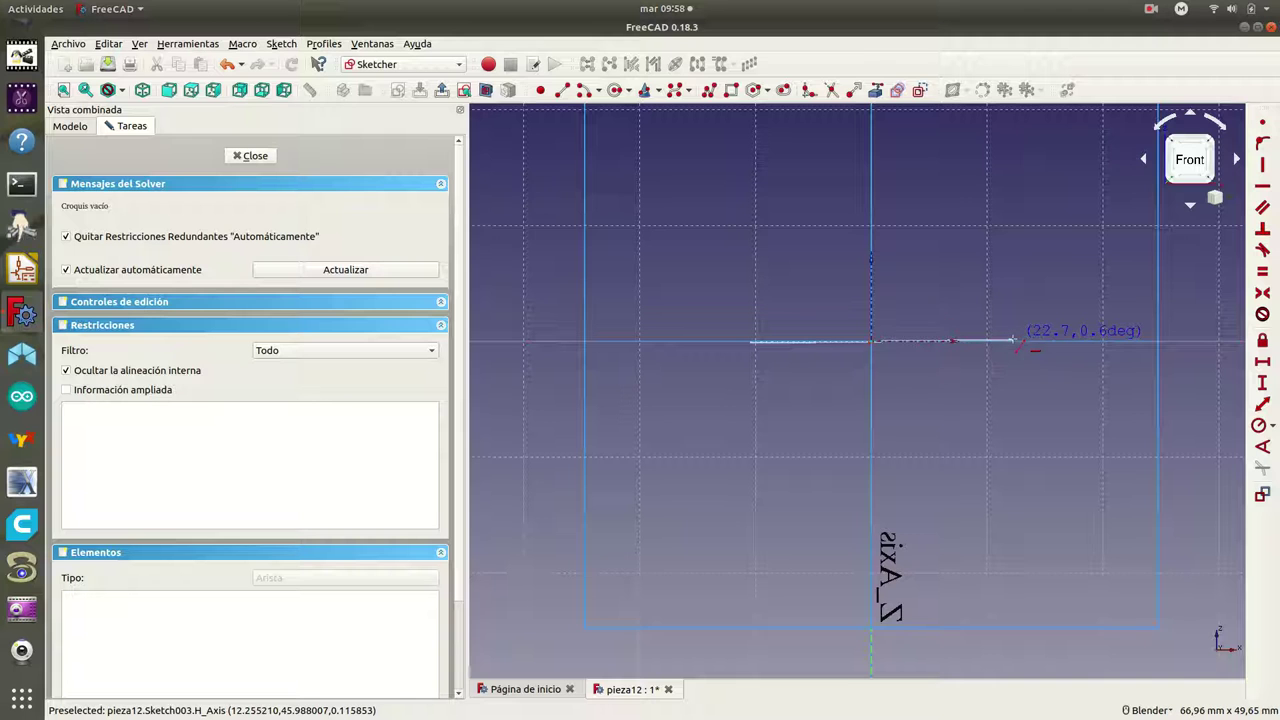
pyautogui.click(1012, 341)
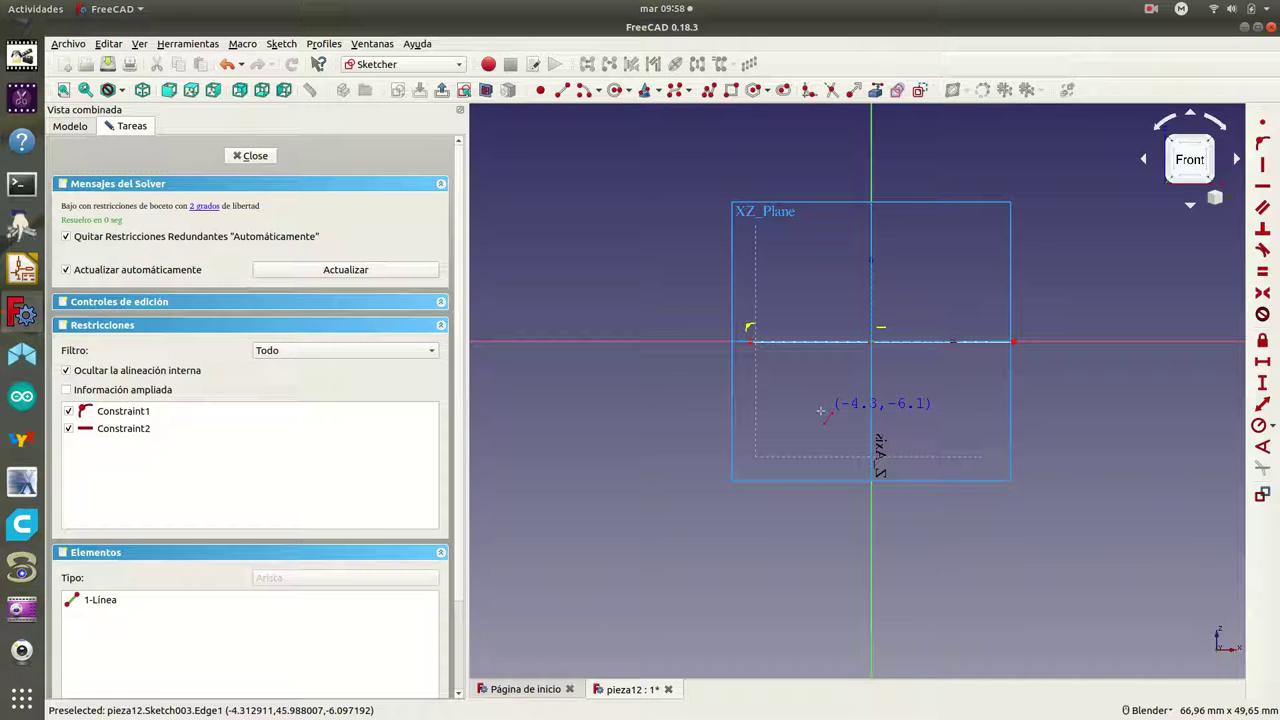
pyautogui.rightClick(748, 345)
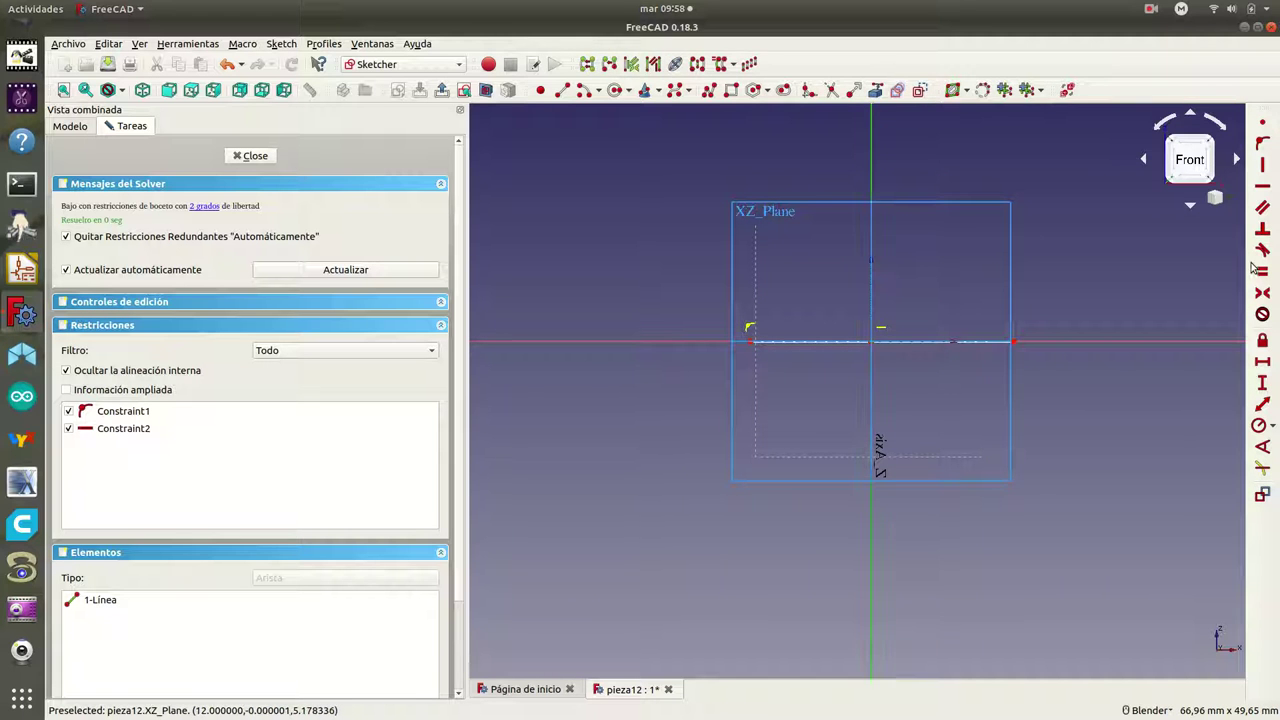
# Step: Constrain the line's two endpoints symmetric about the vertical axis
pyautogui.click(1262, 295)
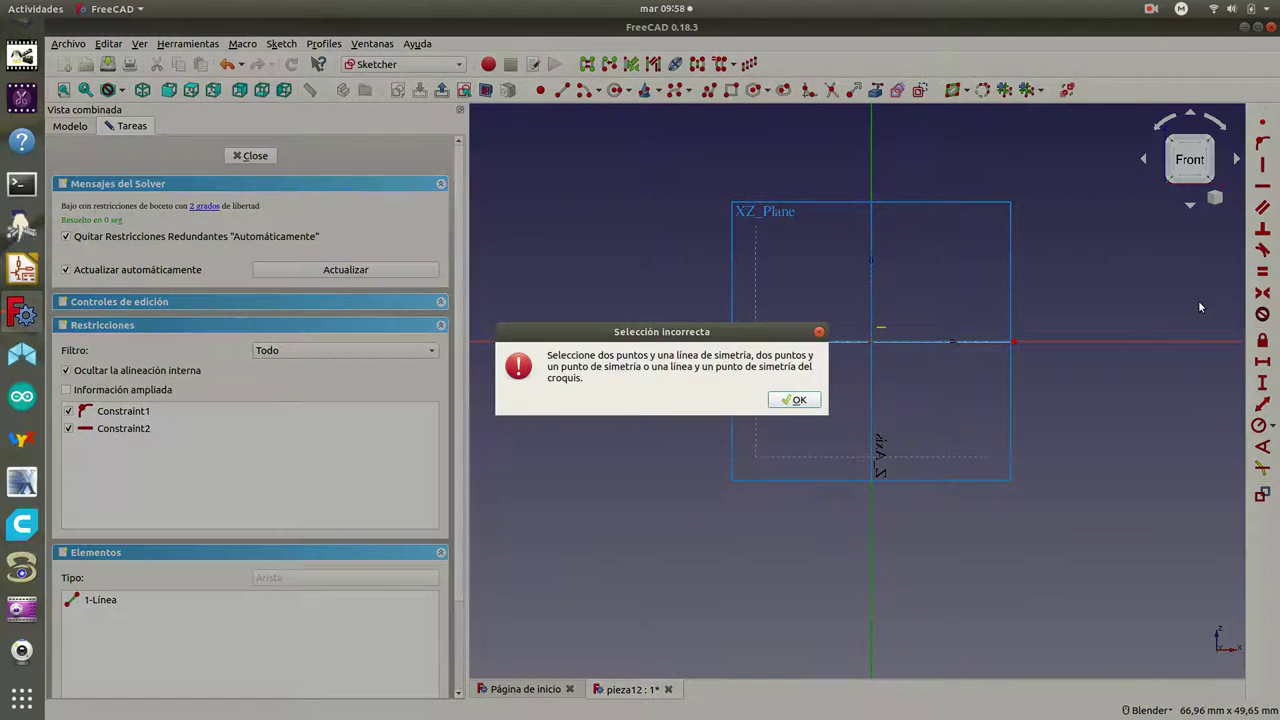
pyautogui.click(792, 401)
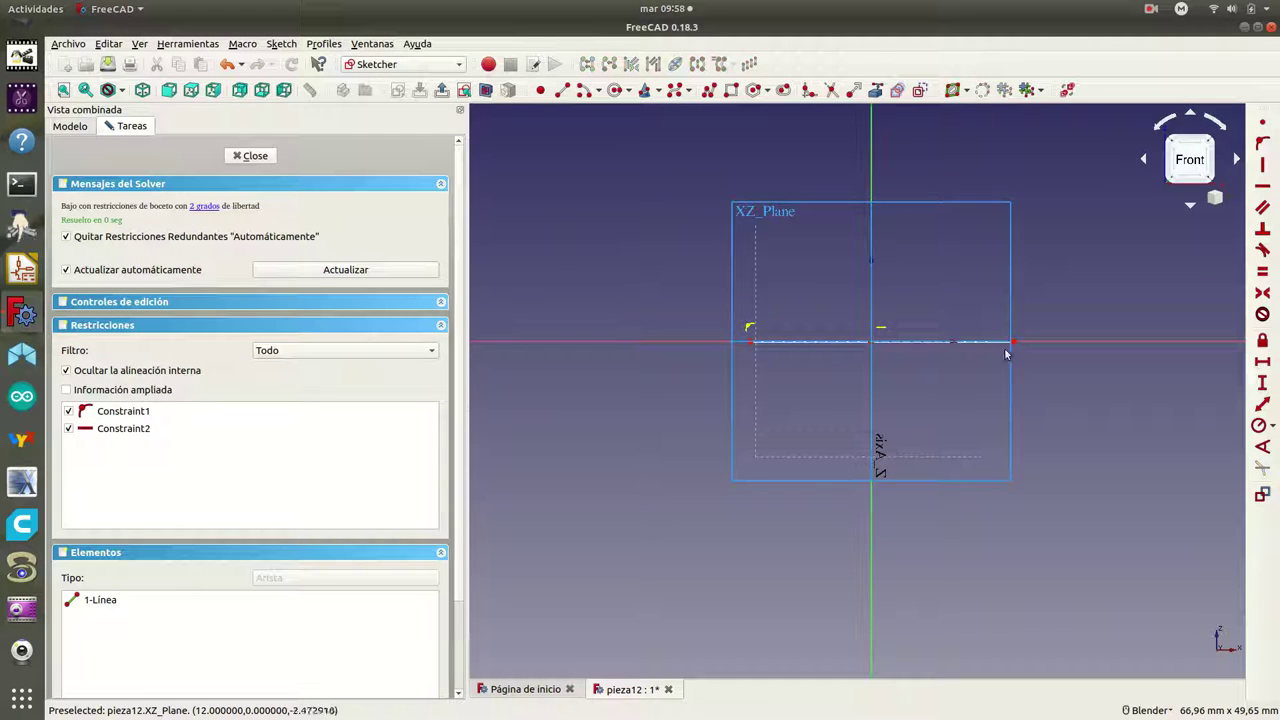
pyautogui.moveTo(1013, 343); pyautogui.dragTo(978, 350)
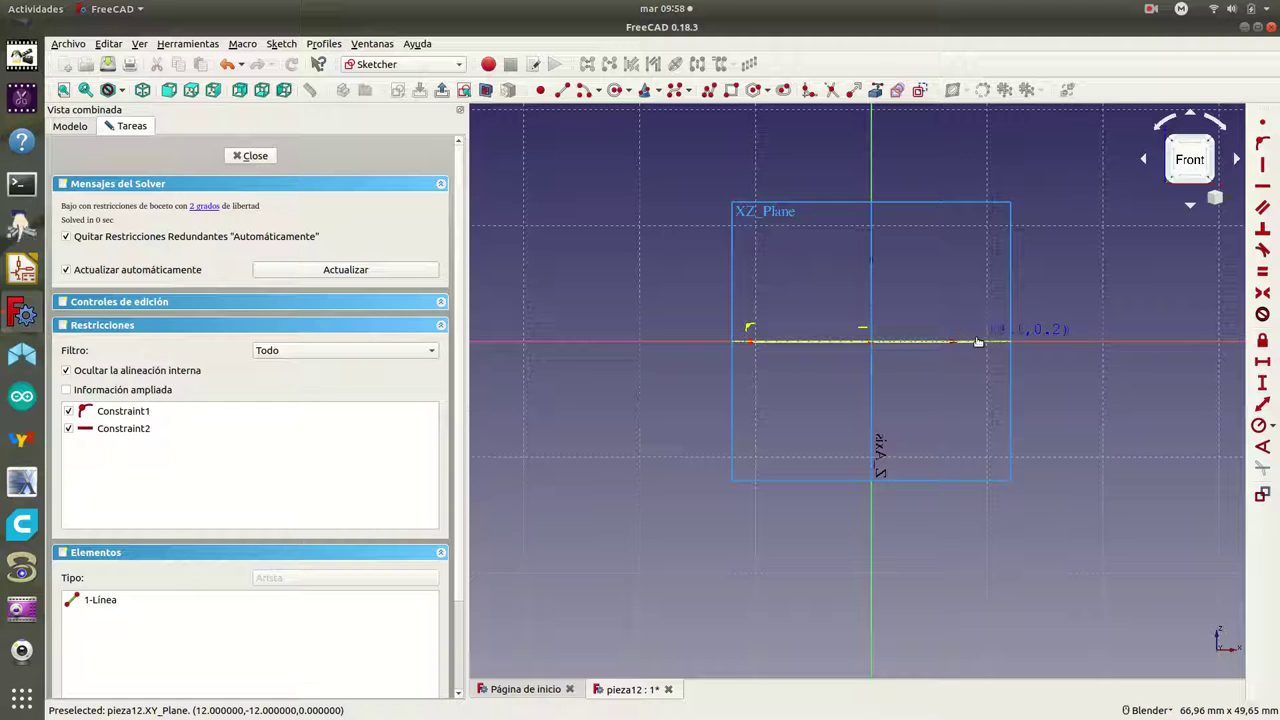
pyautogui.click(978, 344)
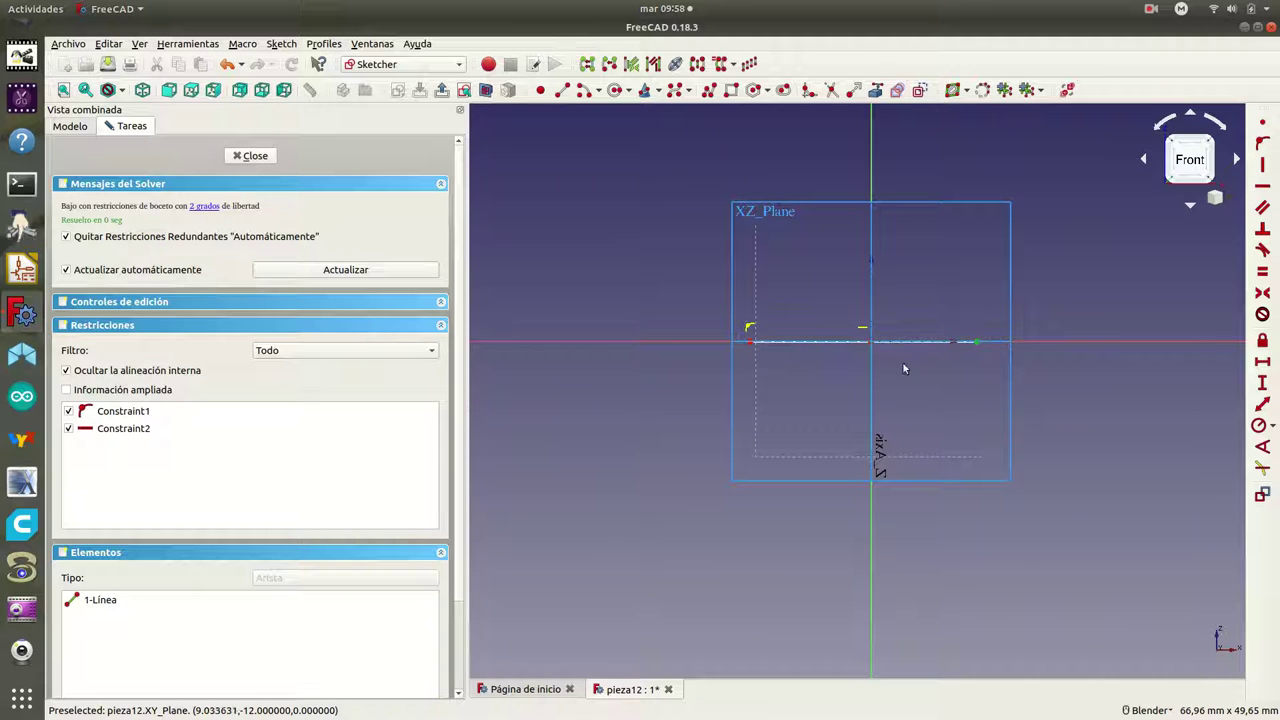
pyautogui.click(752, 345)
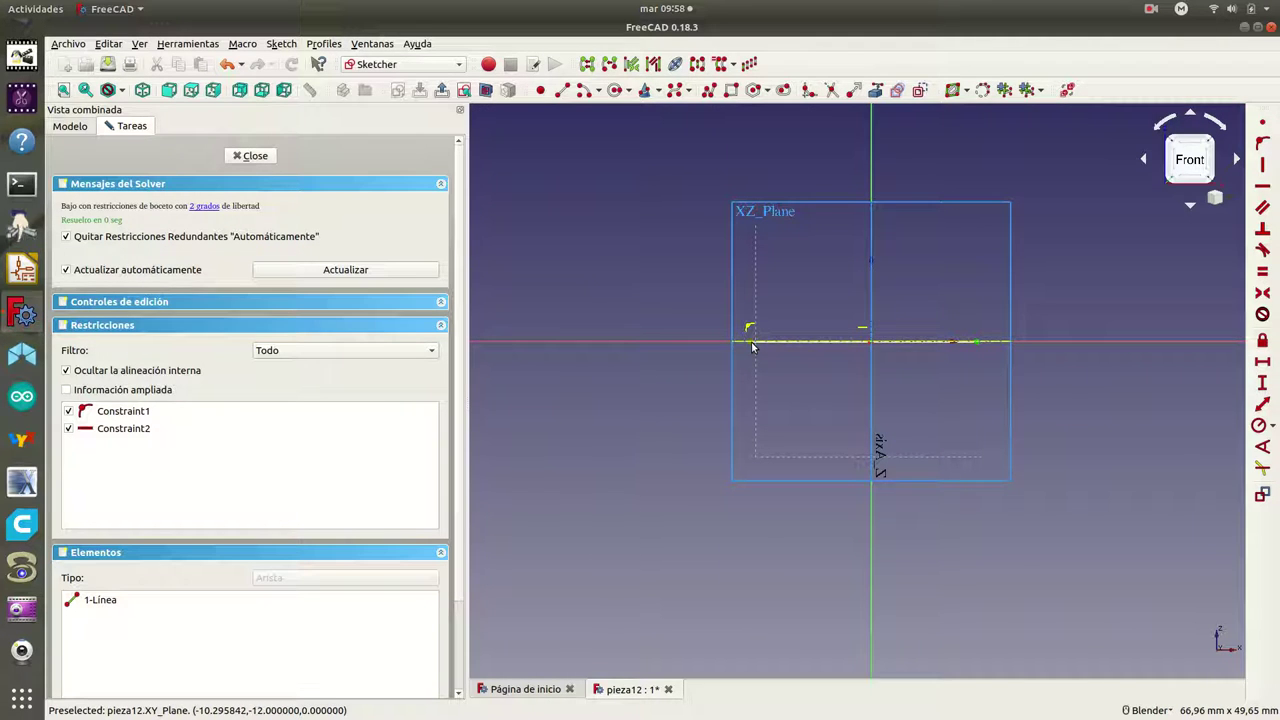
pyautogui.click(872, 276)
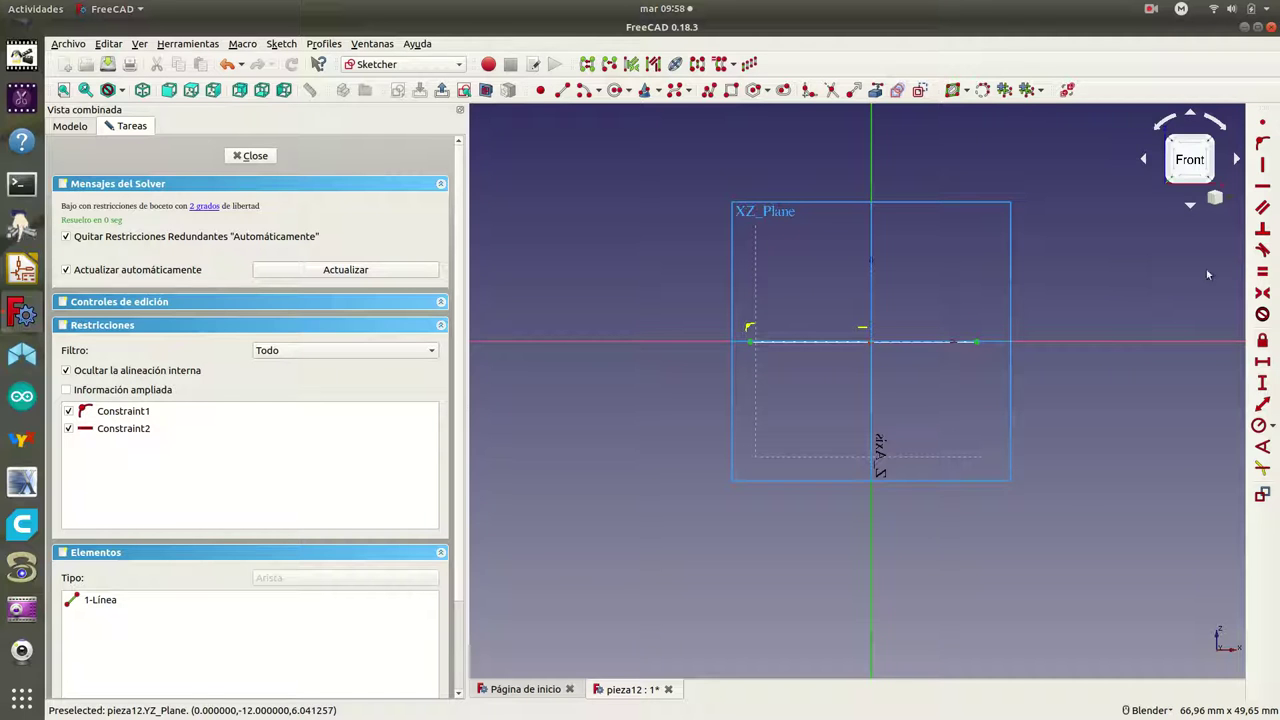
pyautogui.click(1262, 292)
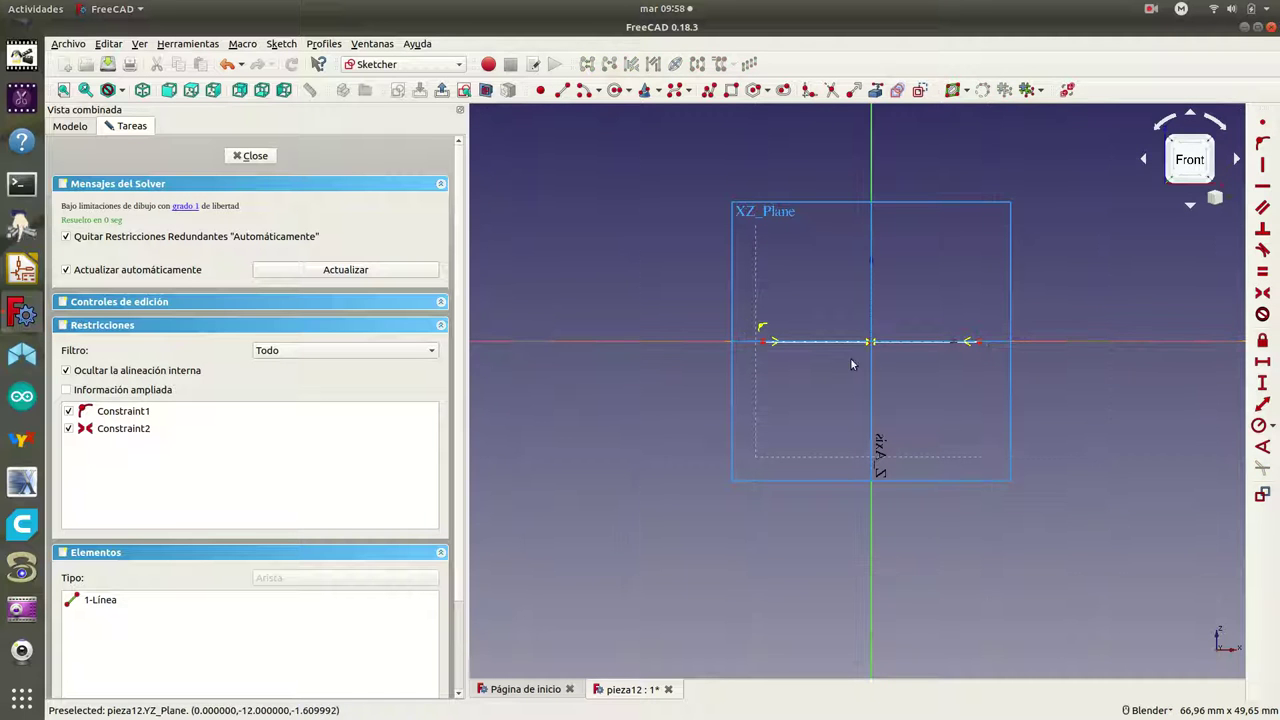
# Step: Set the horizontal line's length to 23 mm
pyautogui.click(836, 344)
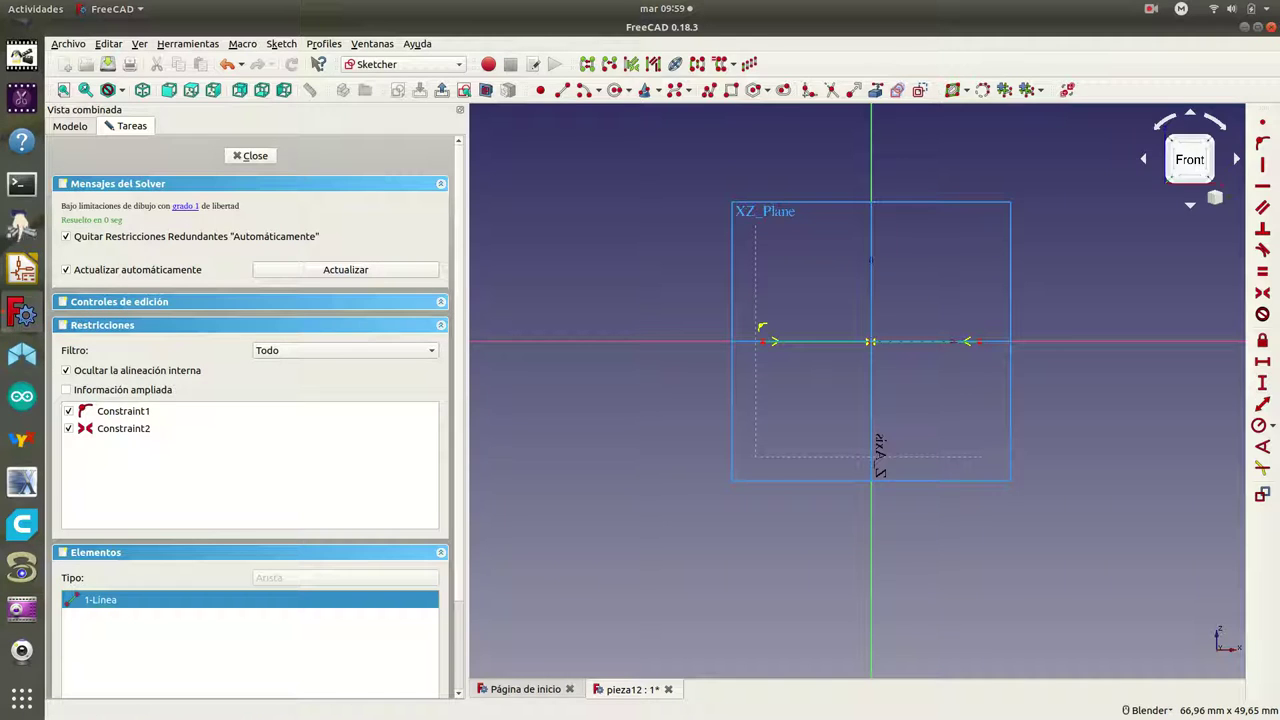
pyautogui.click(1263, 362)
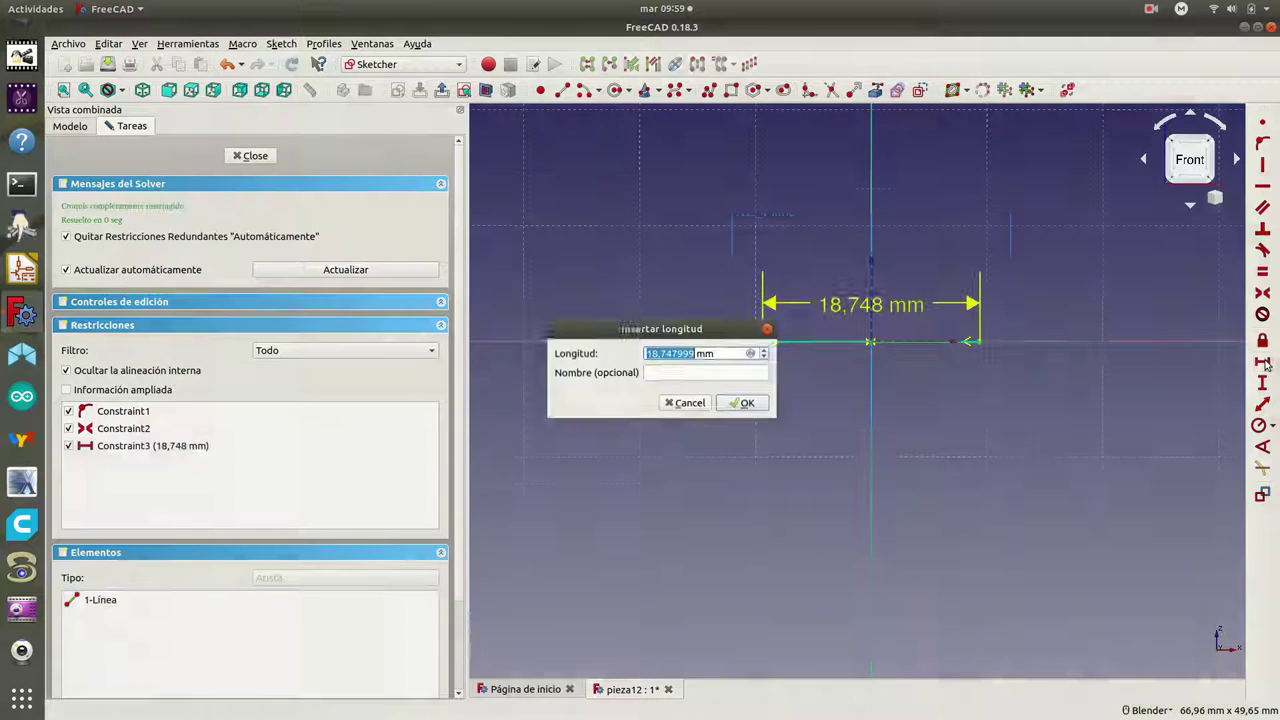
pyautogui.write('23')
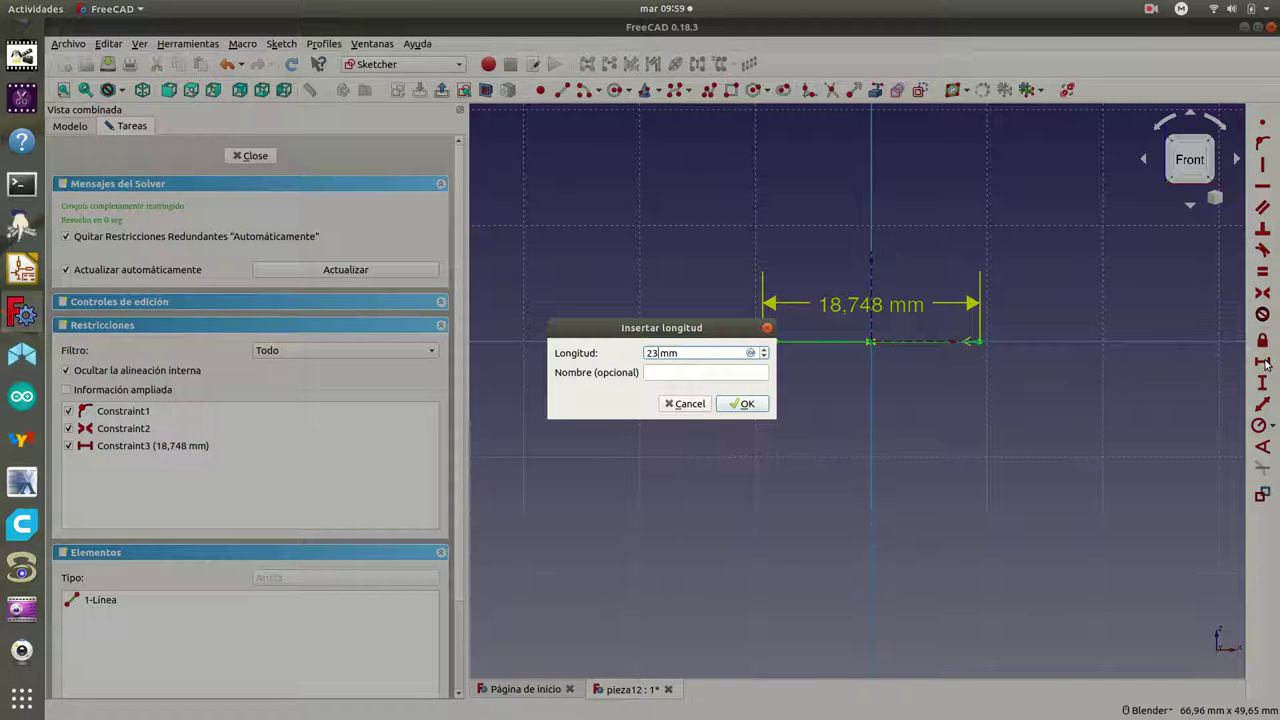
pyautogui.click(742, 403)
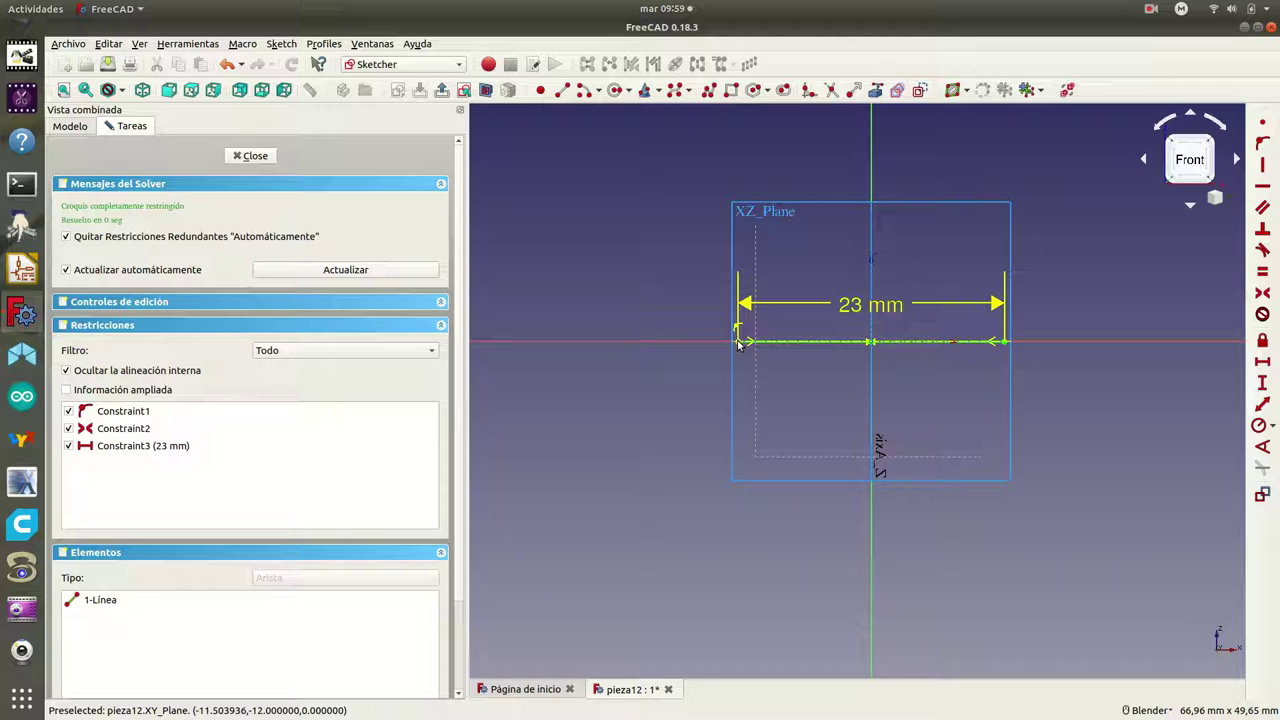
# Step: Draw a vertical line up from the left endpoint and set its height to 18 mm
pyautogui.click(561, 92)
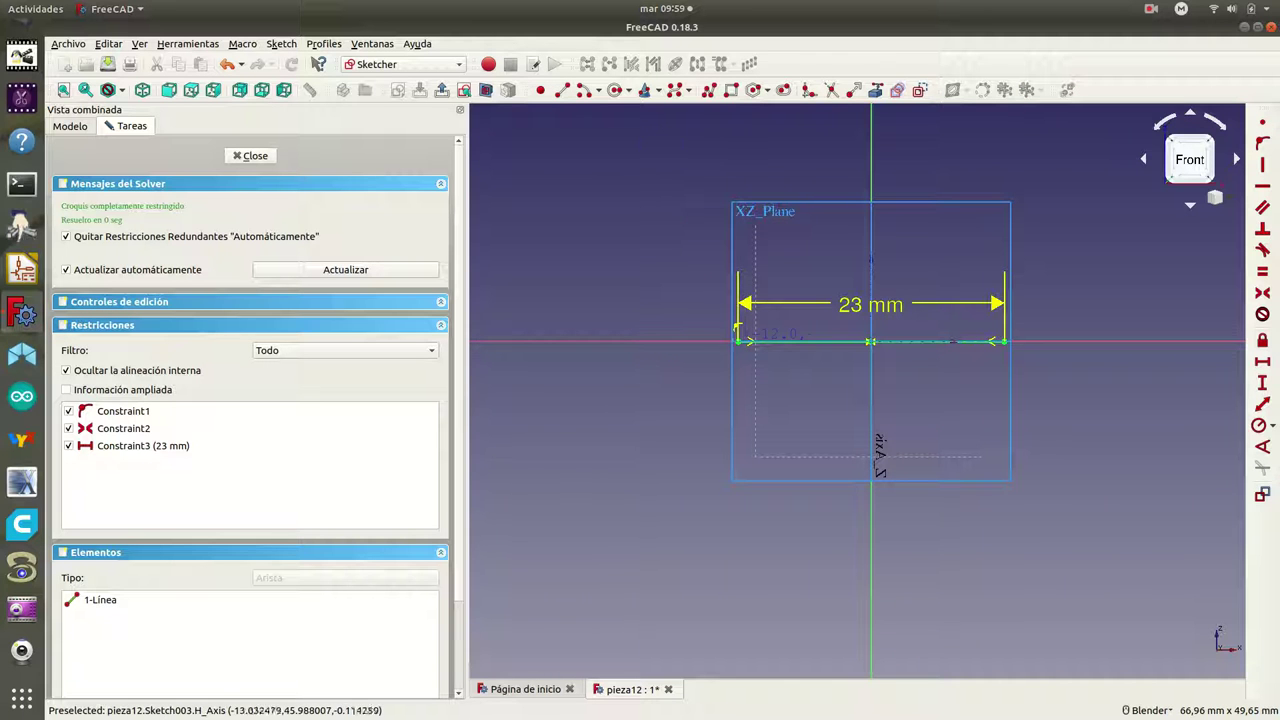
pyautogui.click(739, 341)
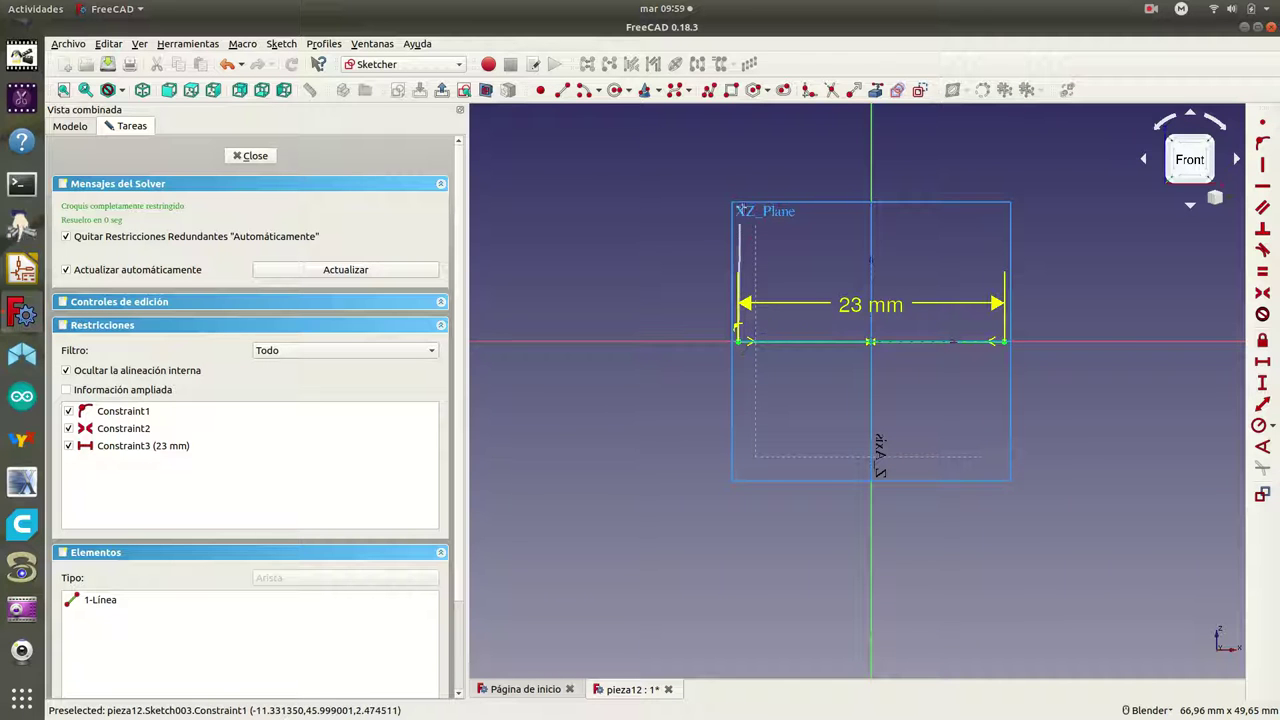
pyautogui.click(739, 146)
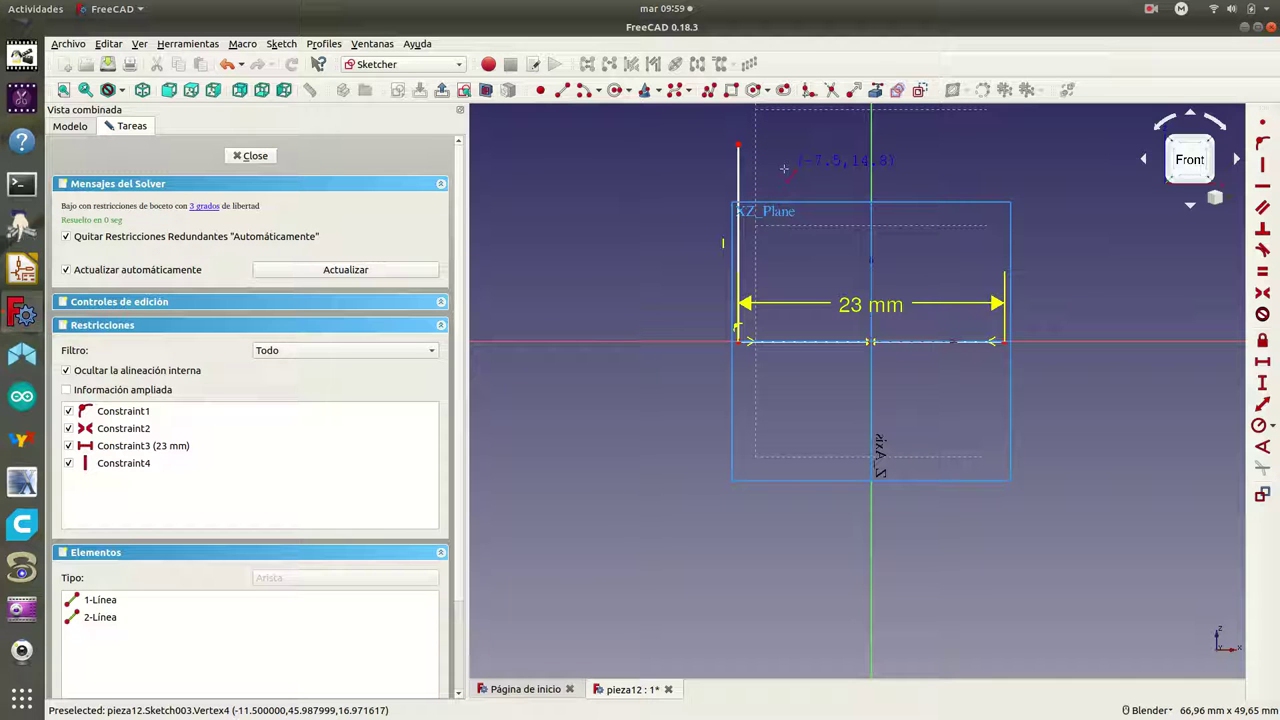
pyautogui.rightClick(739, 146)
pyautogui.click(739, 180)
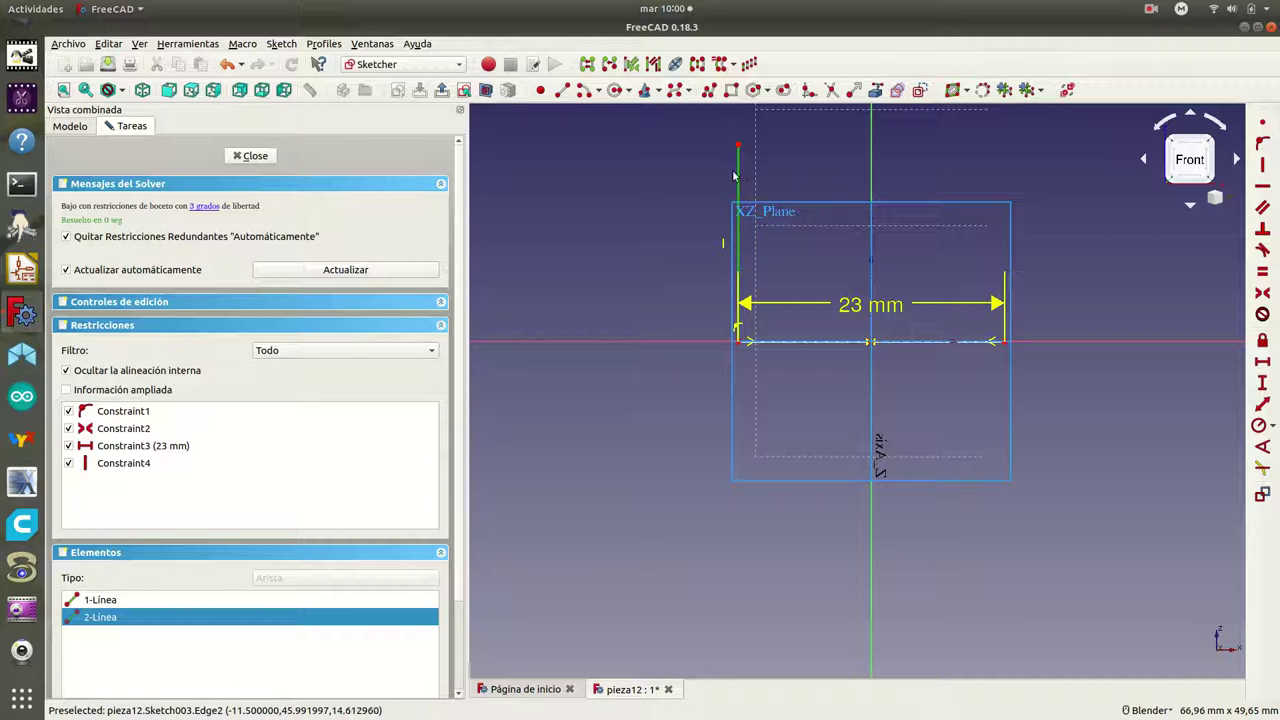
pyautogui.click(1263, 385)
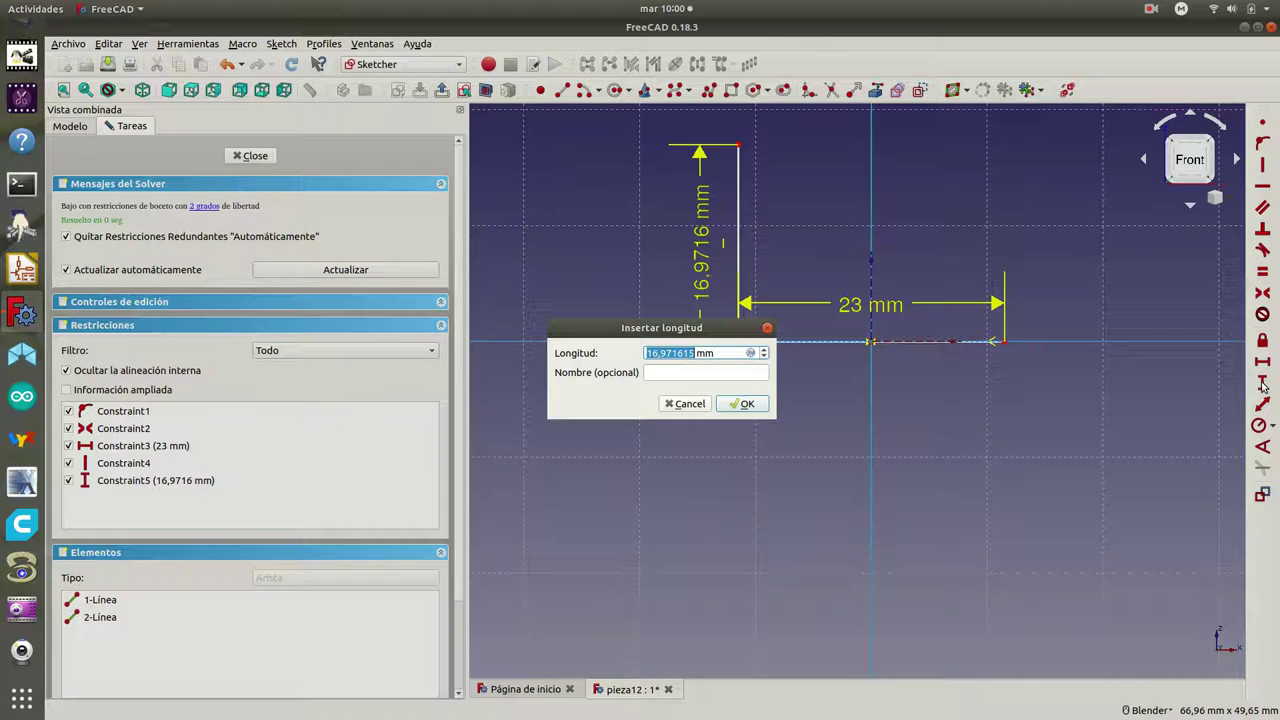
pyautogui.write('18')
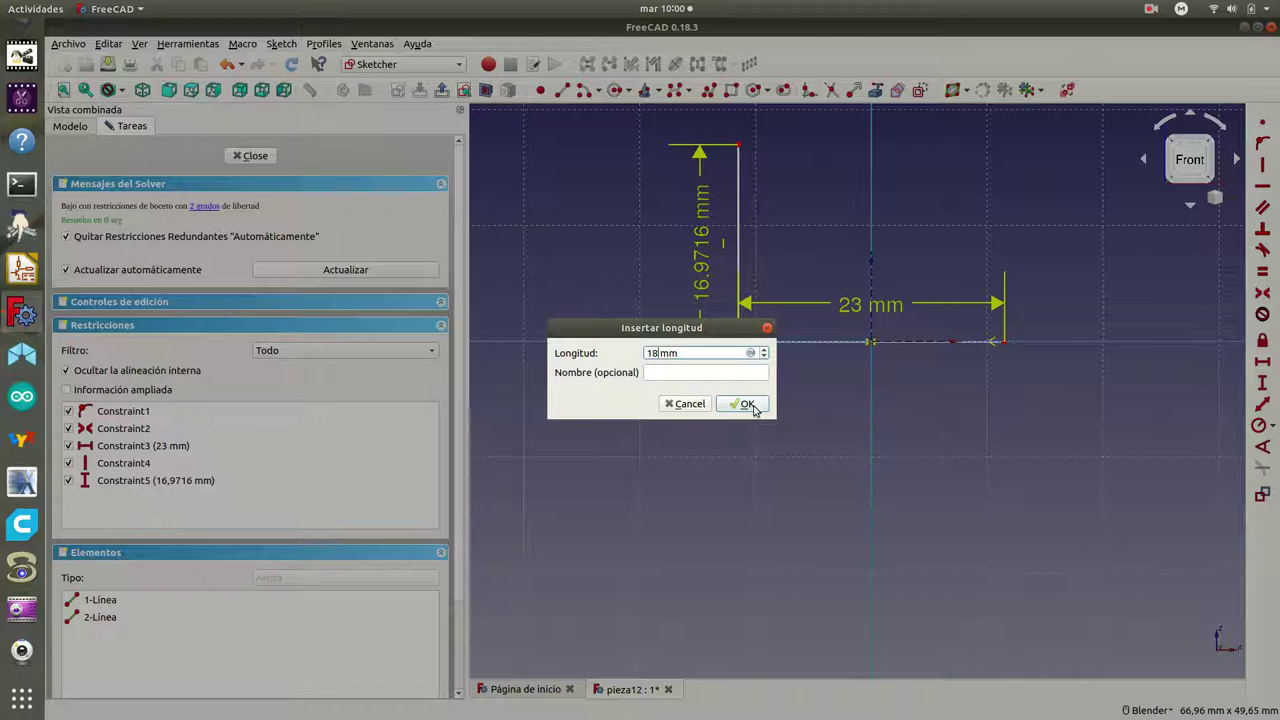
pyautogui.click(743, 404)
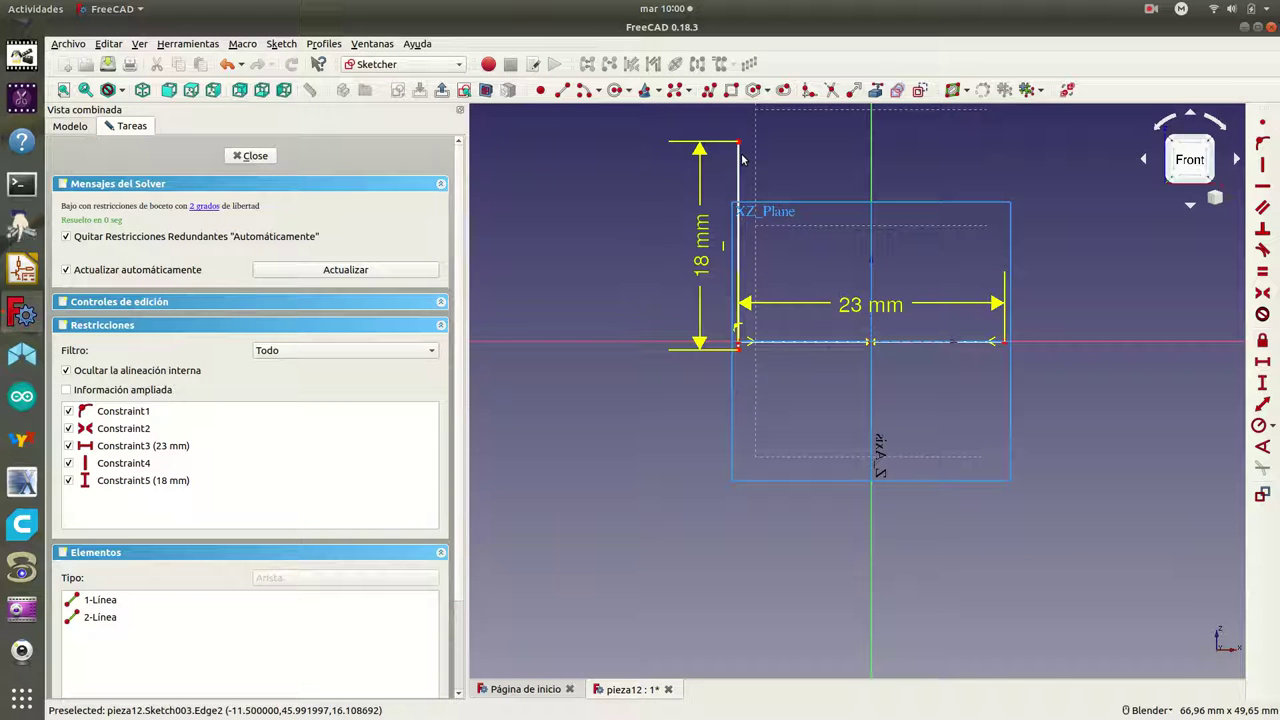
# Step: Make the vertical line's bottom coincident with the horizontal line's left endpoint
pyautogui.click(737, 343)
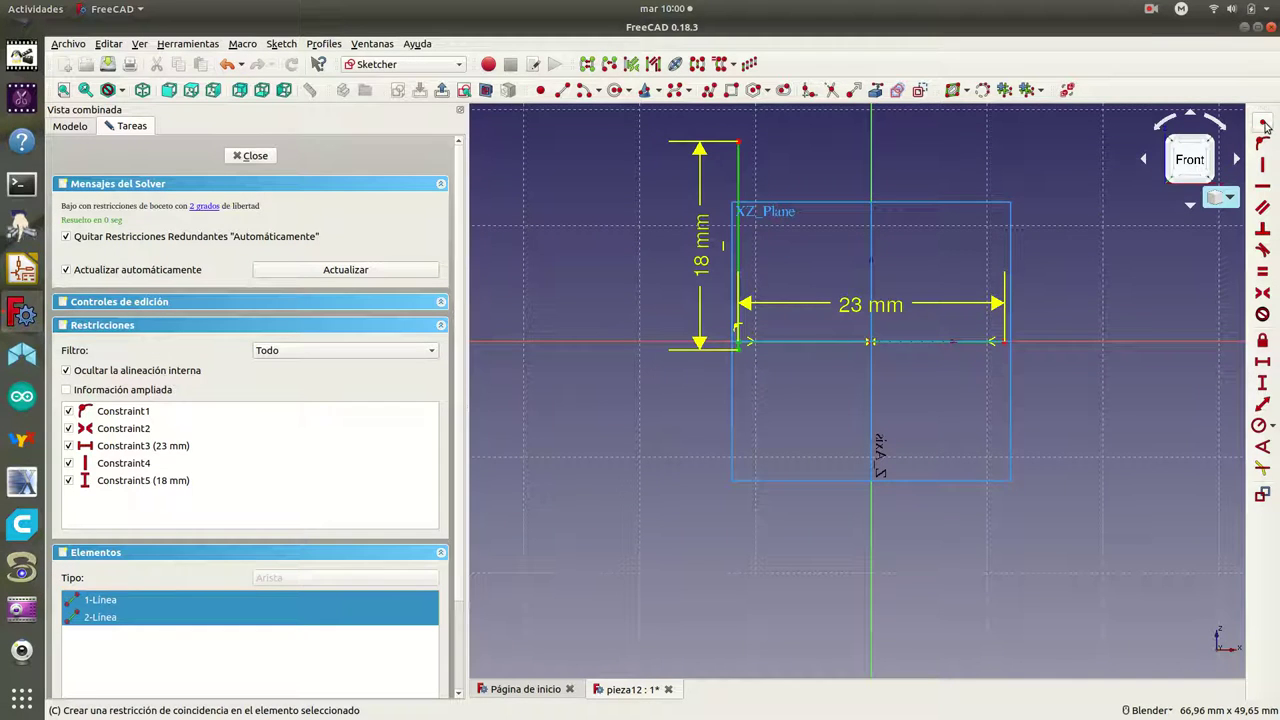
pyautogui.click(1264, 125)
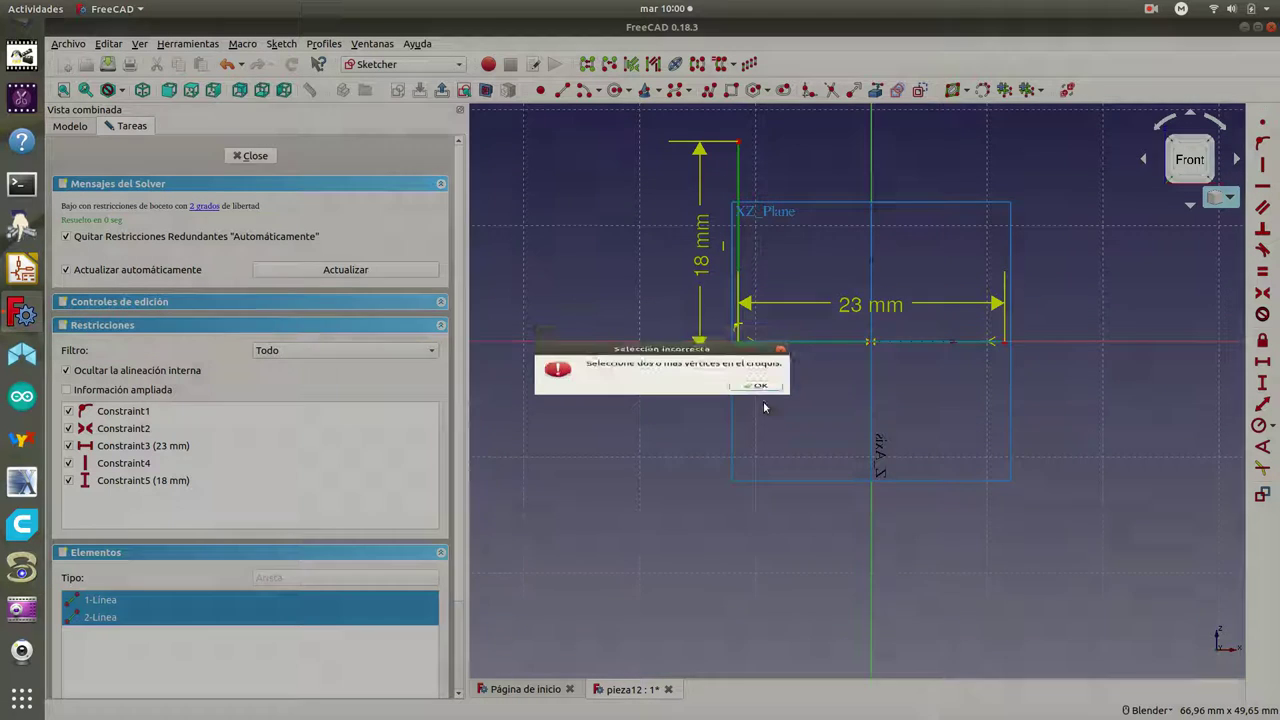
pyautogui.click(757, 397)
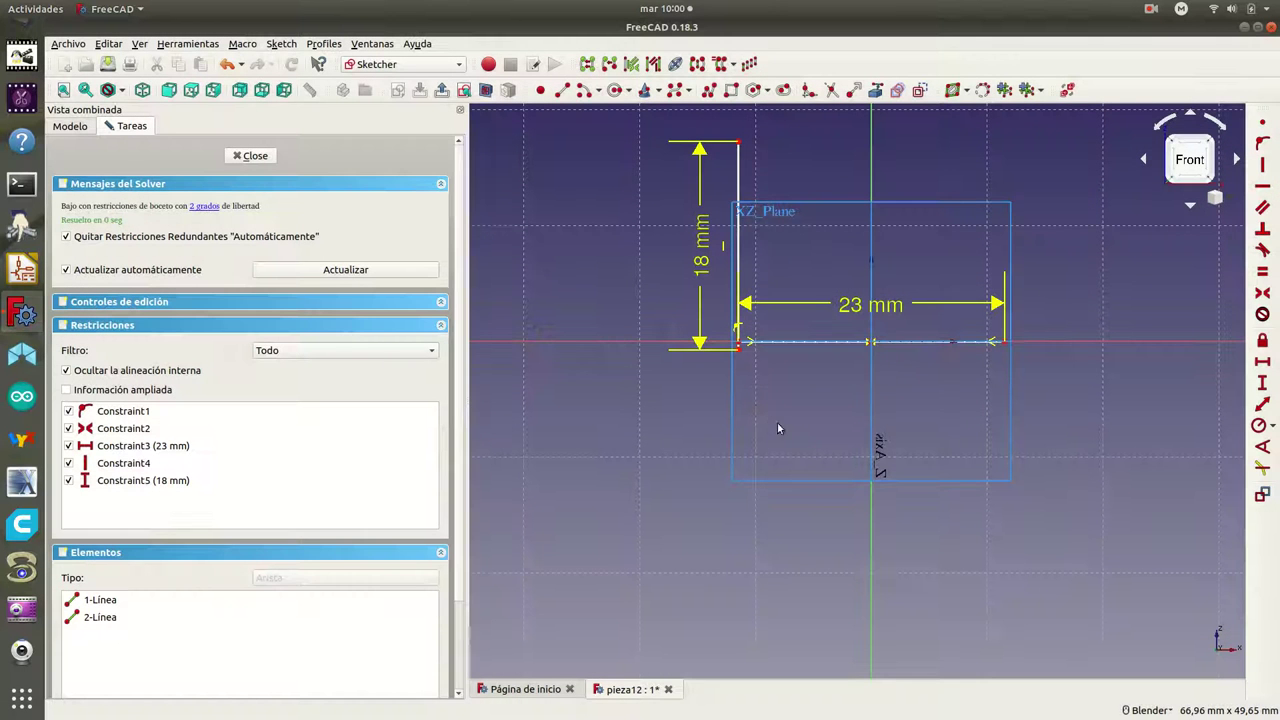
pyautogui.click(752, 365)
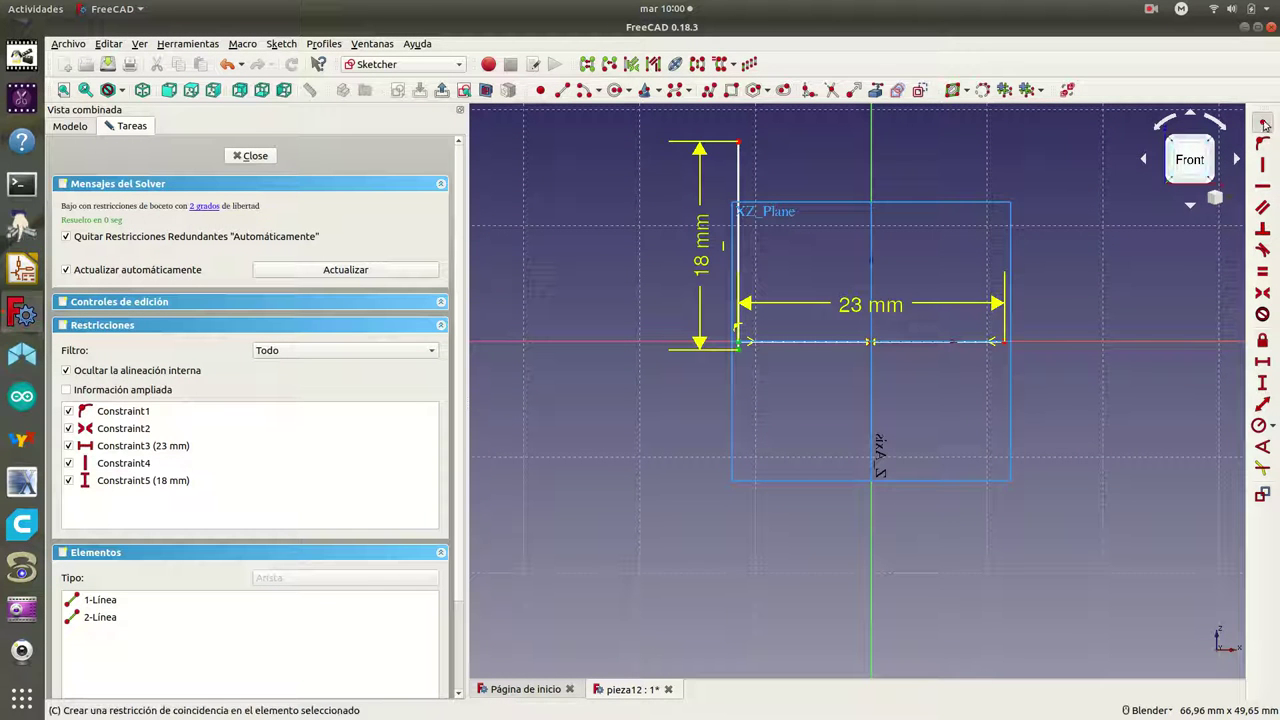
pyautogui.click(1264, 125)
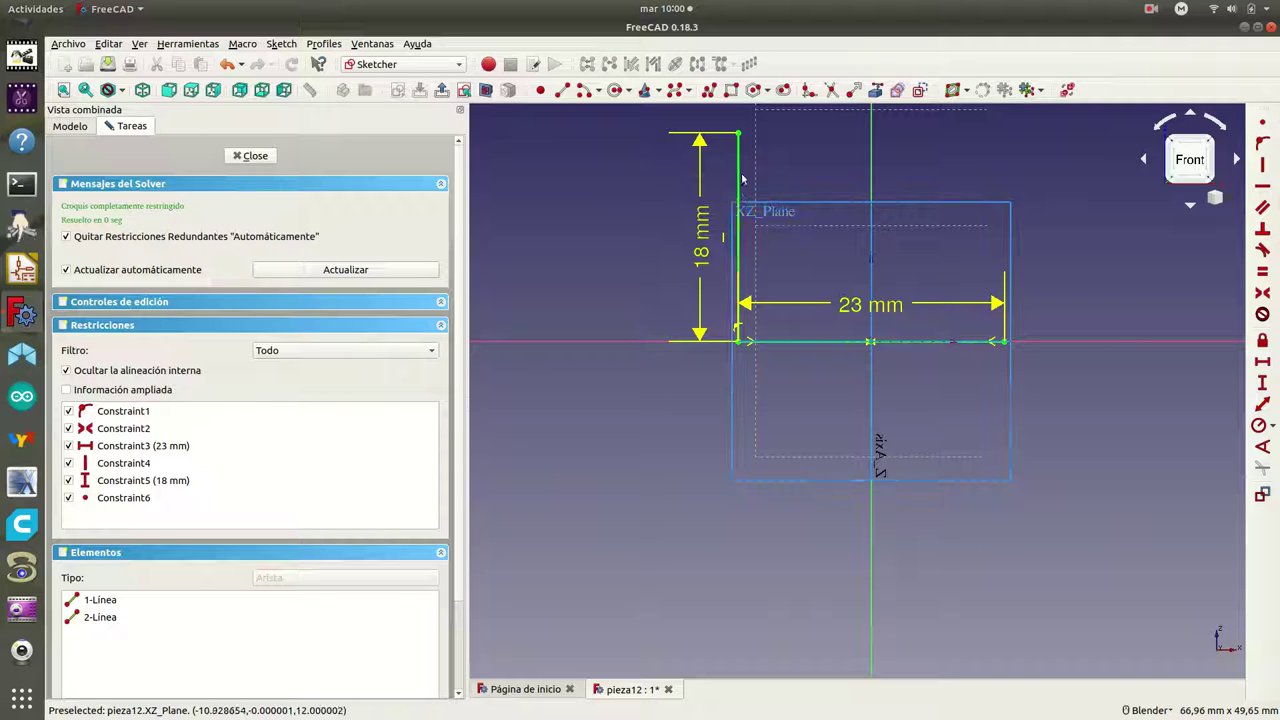
pyautogui.click(562, 90)
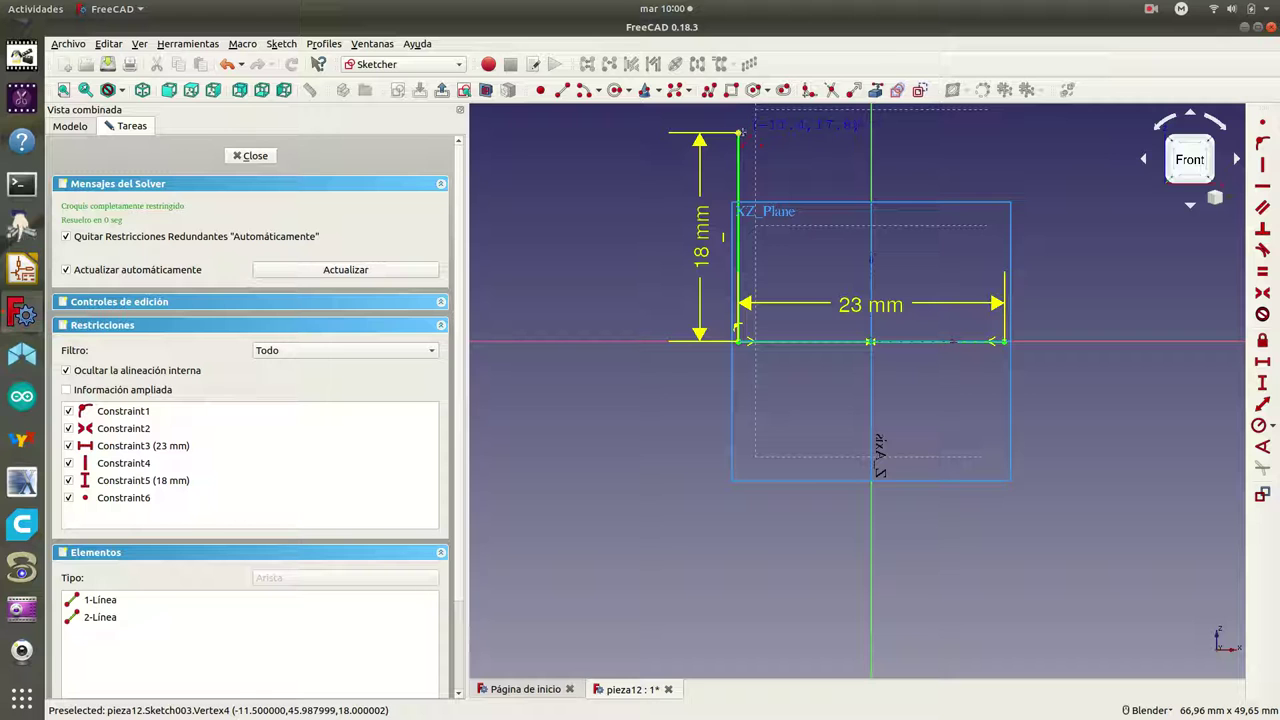
# Step: Draw a short top line rightward and set its length to 5 mm
pyautogui.click(778, 132)
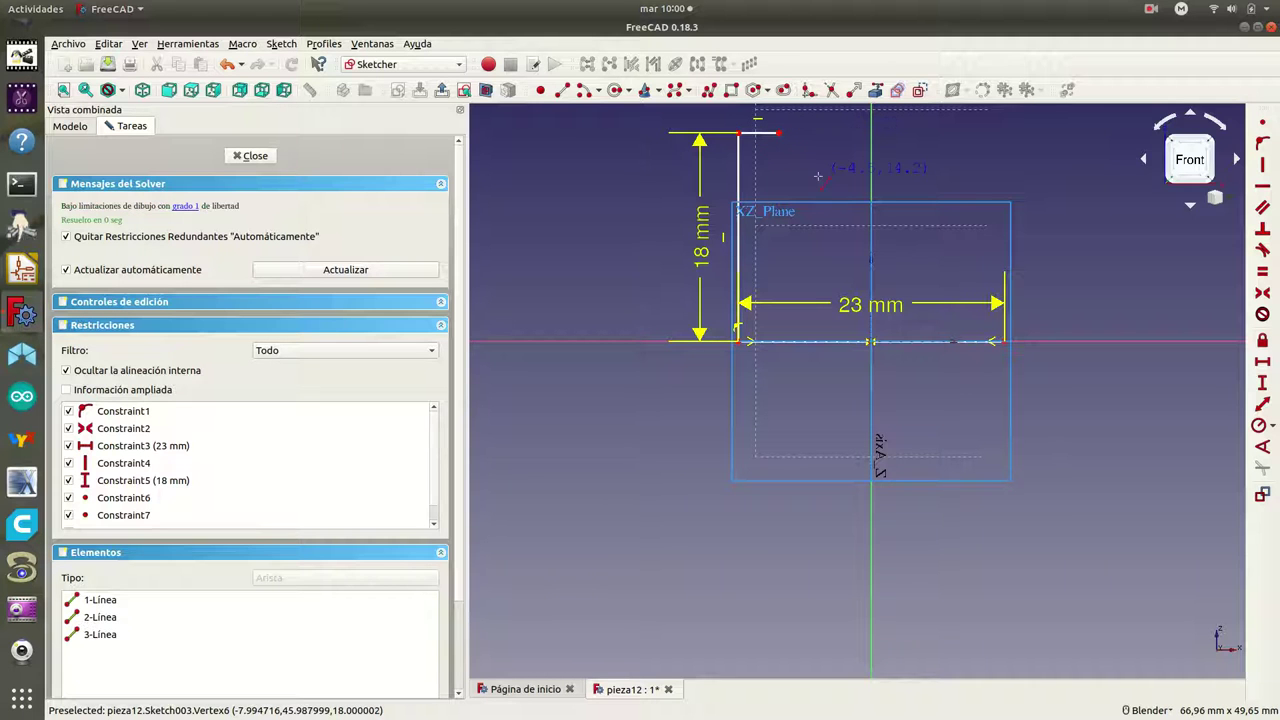
pyautogui.rightClick(768, 166)
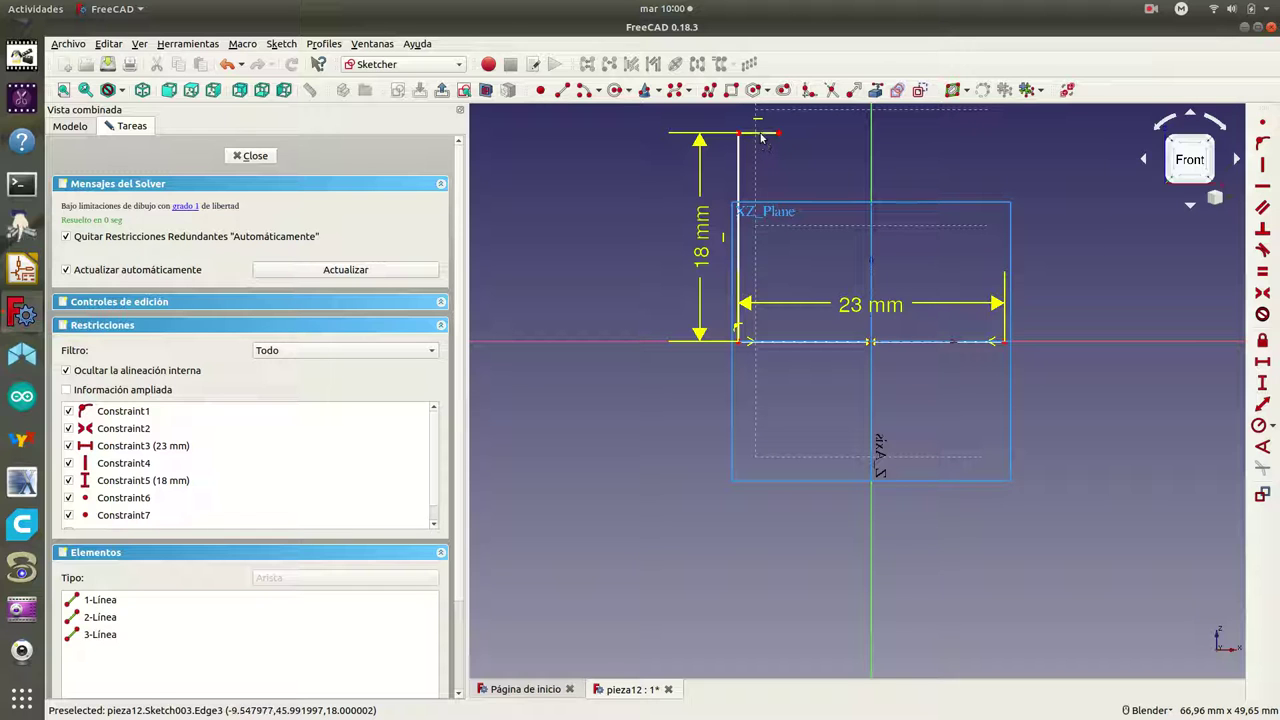
pyautogui.click(761, 133)
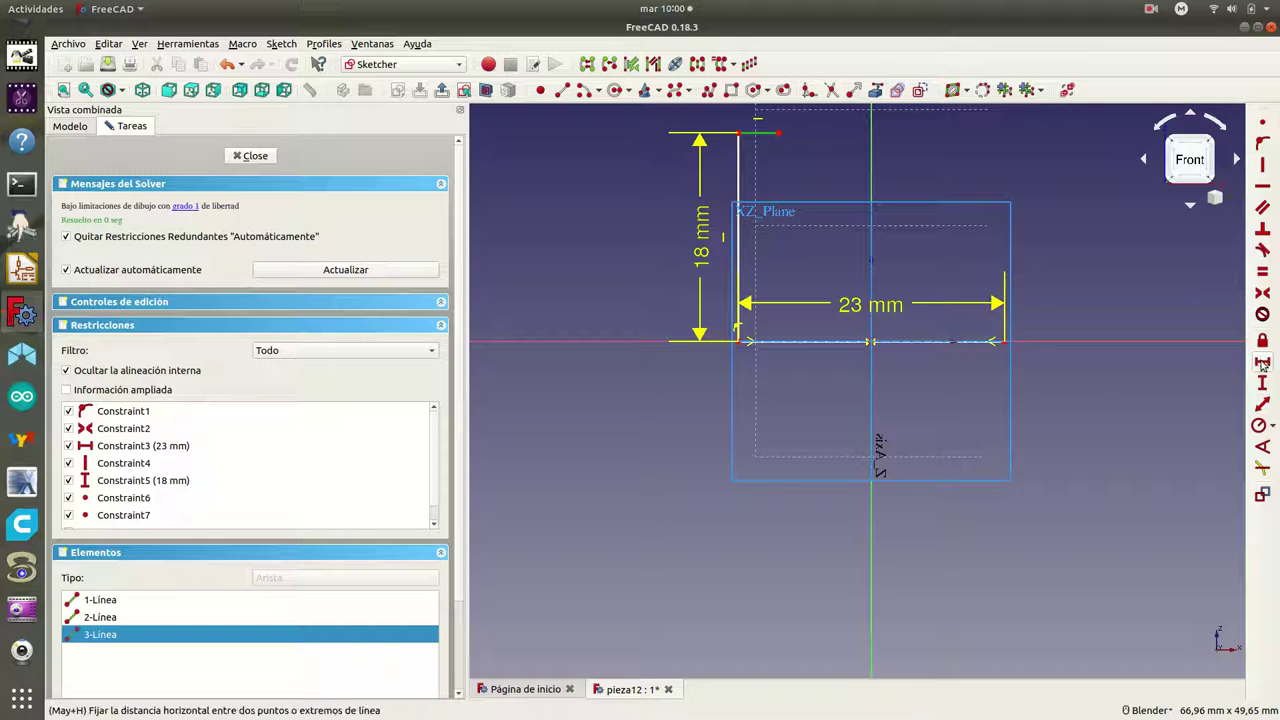
pyautogui.click(1262, 364)
pyautogui.write('5')
pyautogui.click(746, 406)
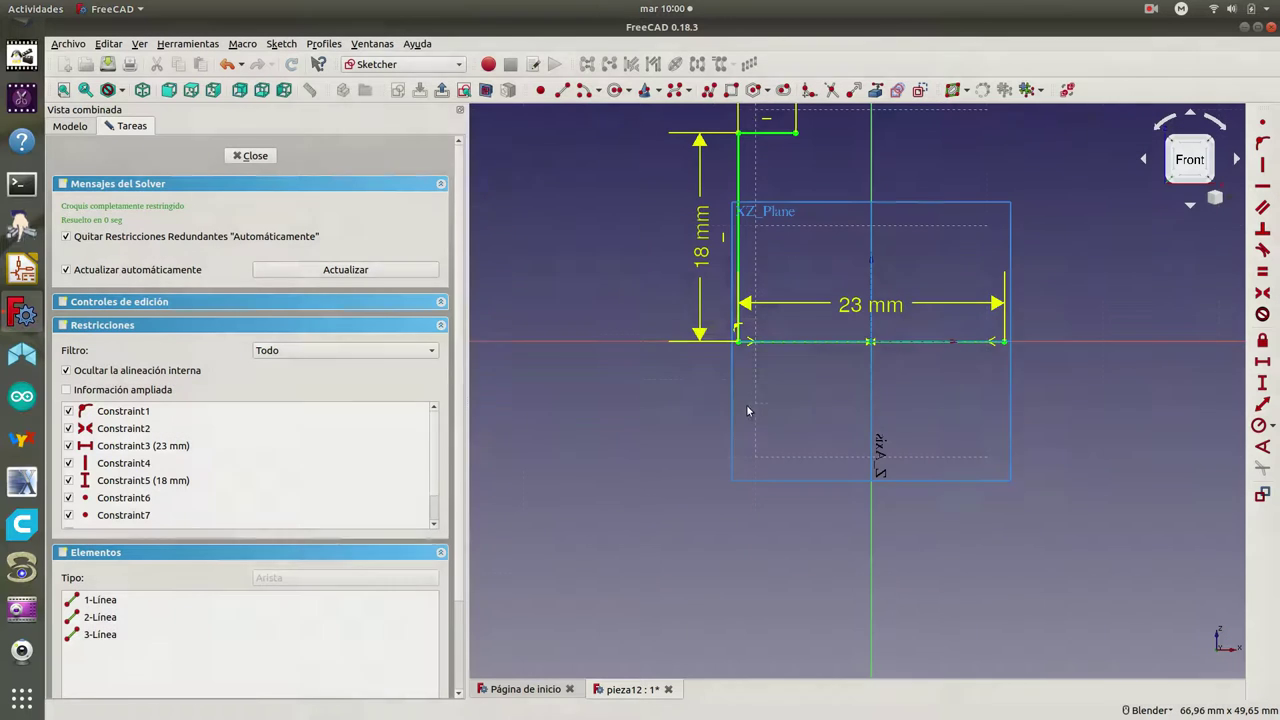
# Step: Draw a vertical line down from the top edge's end and set its length to 3 mm
pyautogui.click(563, 91)
pyautogui.click(796, 132)
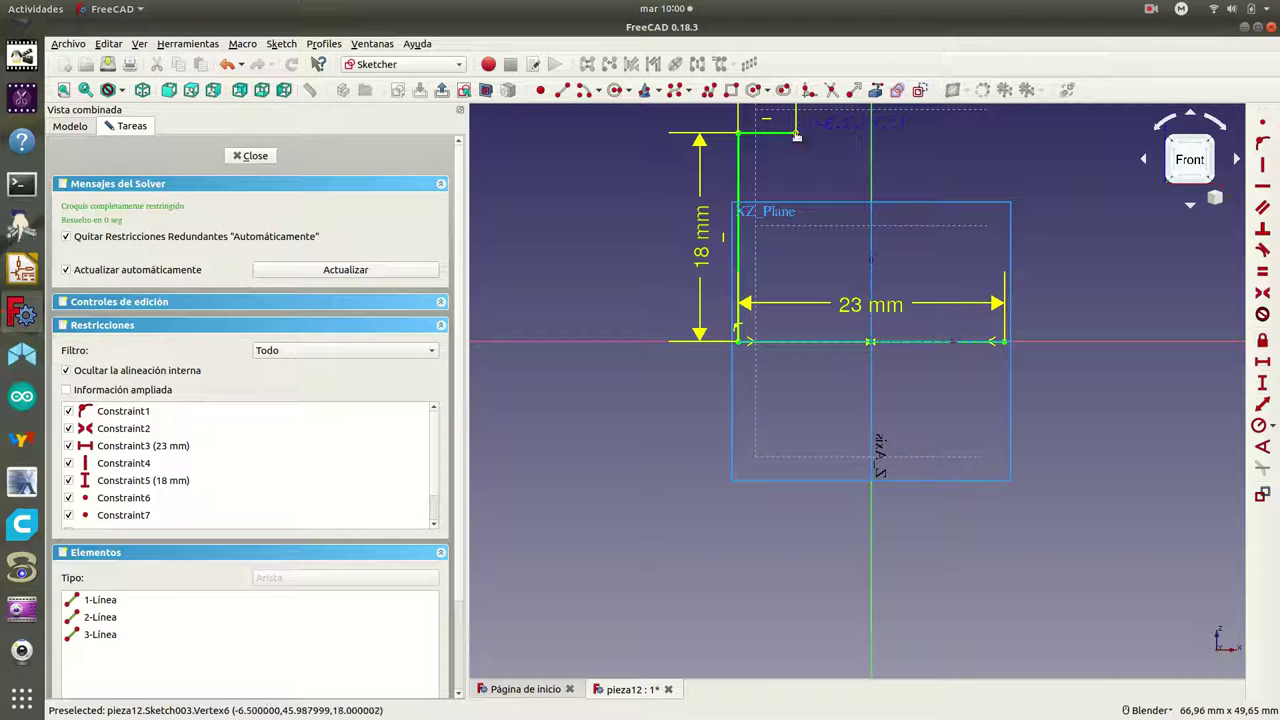
pyautogui.click(796, 186)
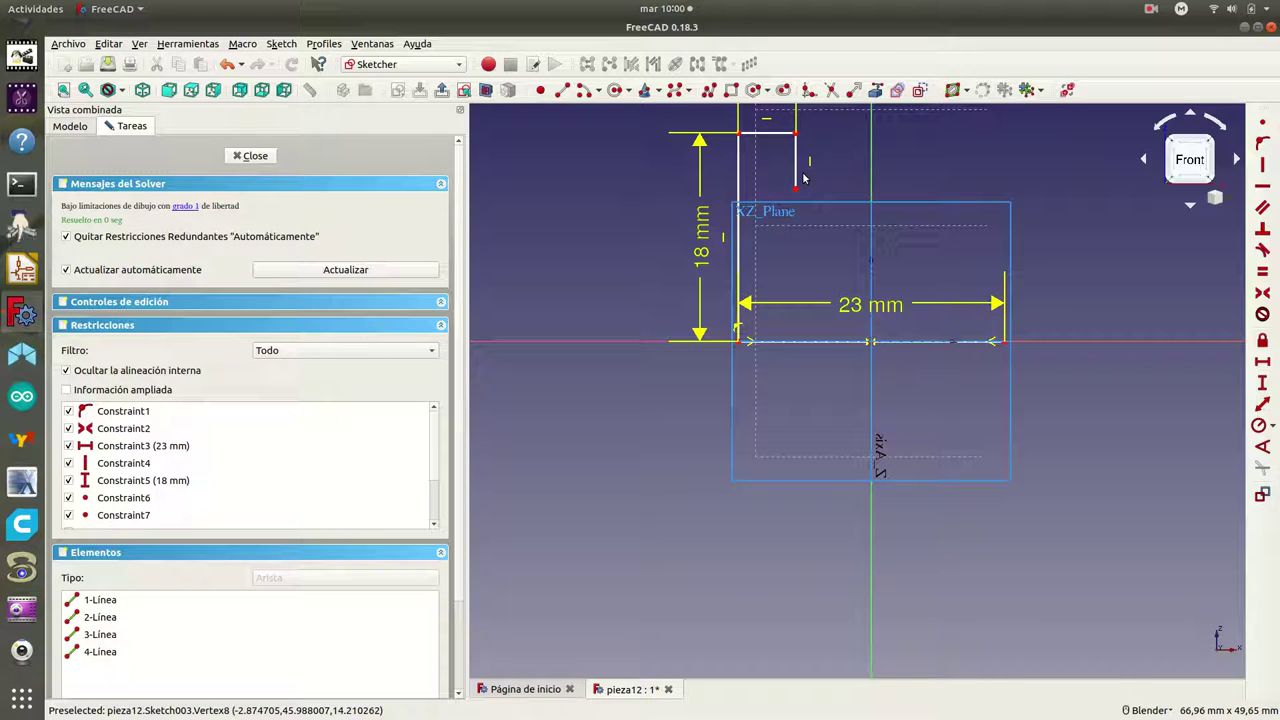
pyautogui.click(796, 176)
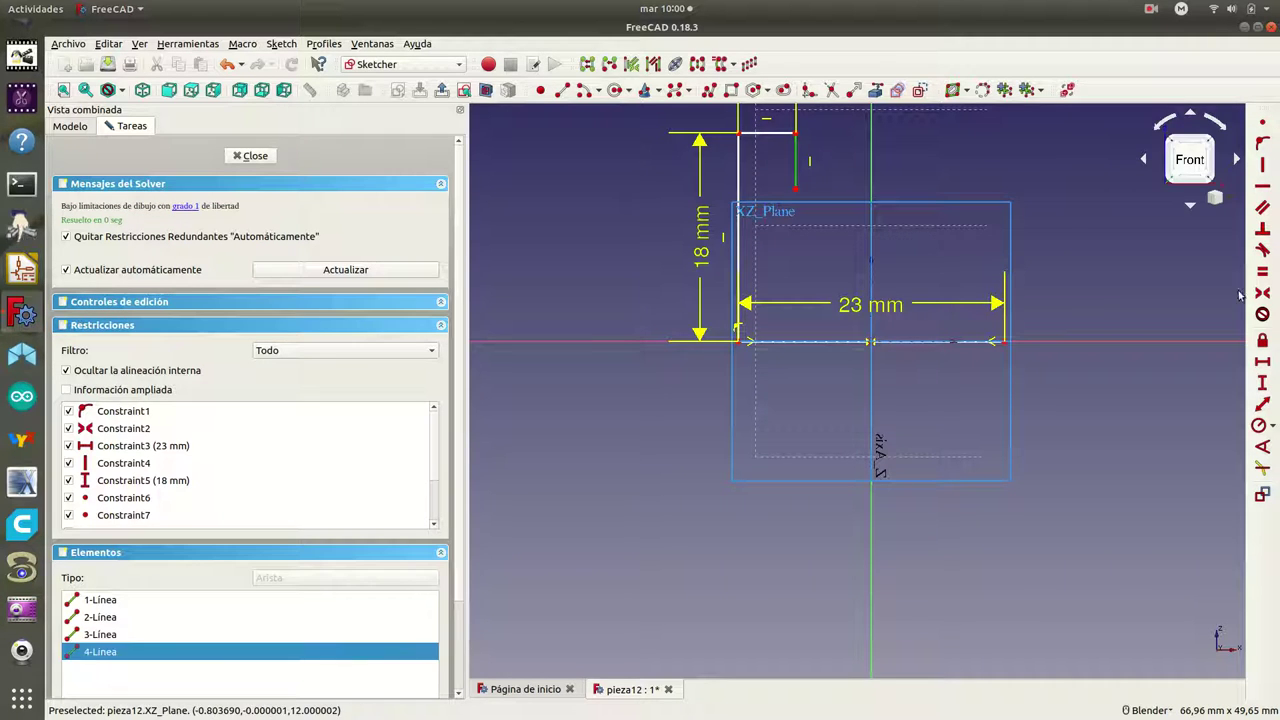
pyautogui.click(1262, 383)
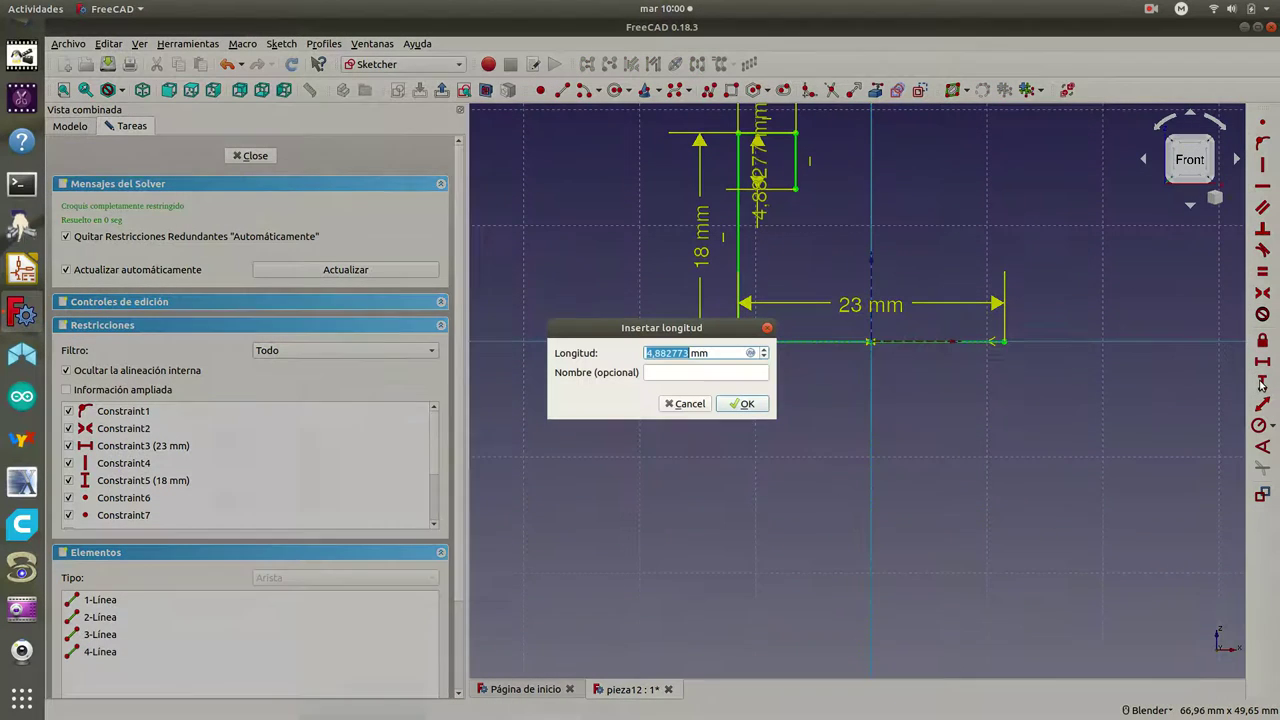
pyautogui.write('3')
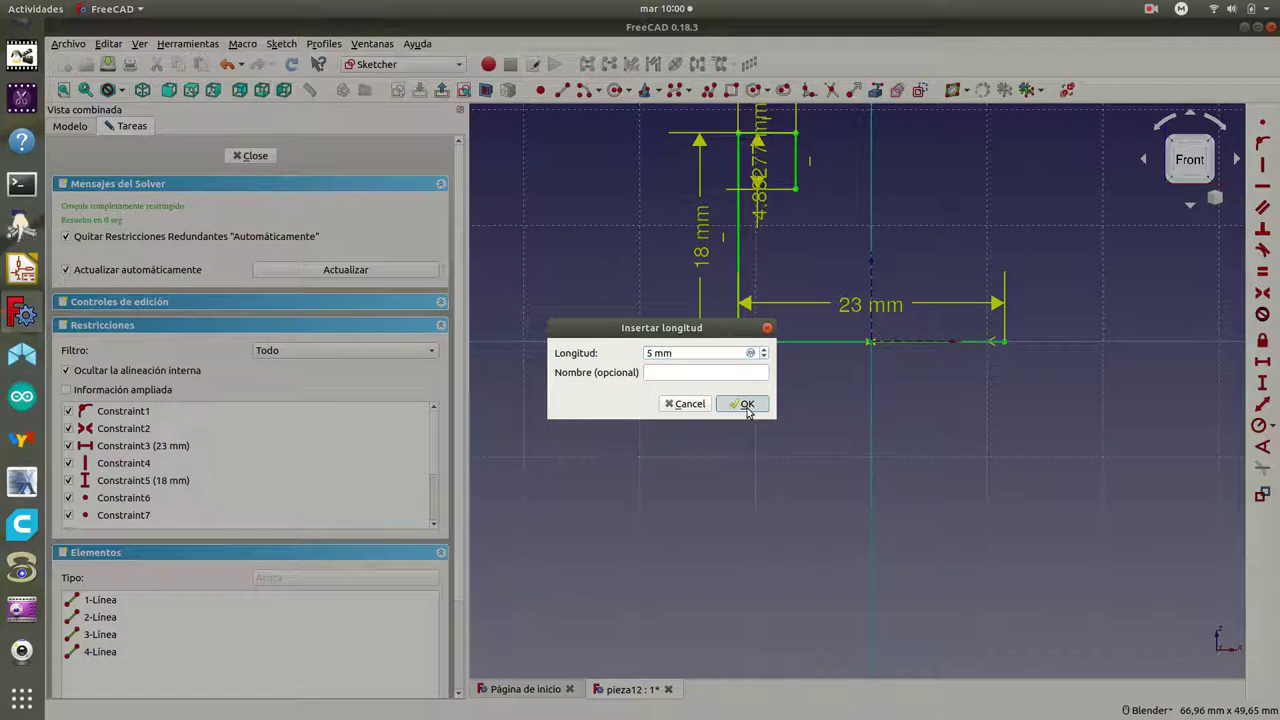
pyautogui.click(748, 404)
pyautogui.click(810, 91)
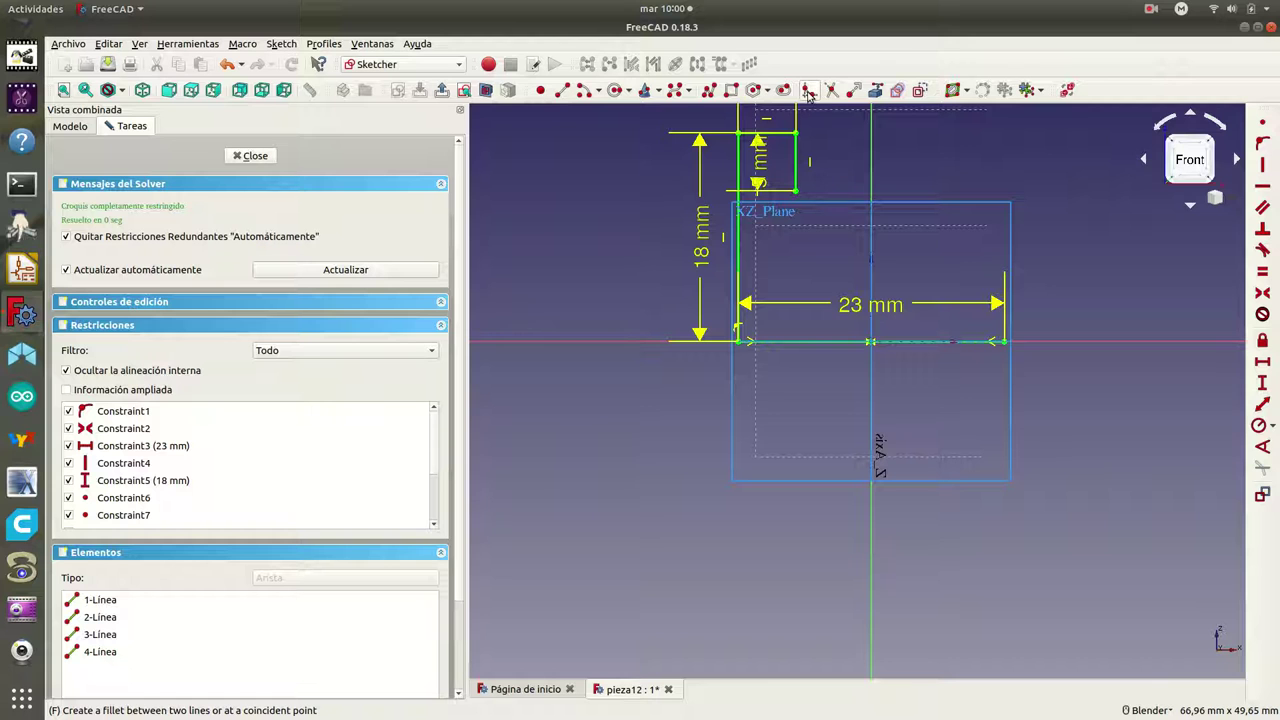
# Step: Fillet the top-right corner and set the top edge length to 3,5 mm
pyautogui.click(796, 135)
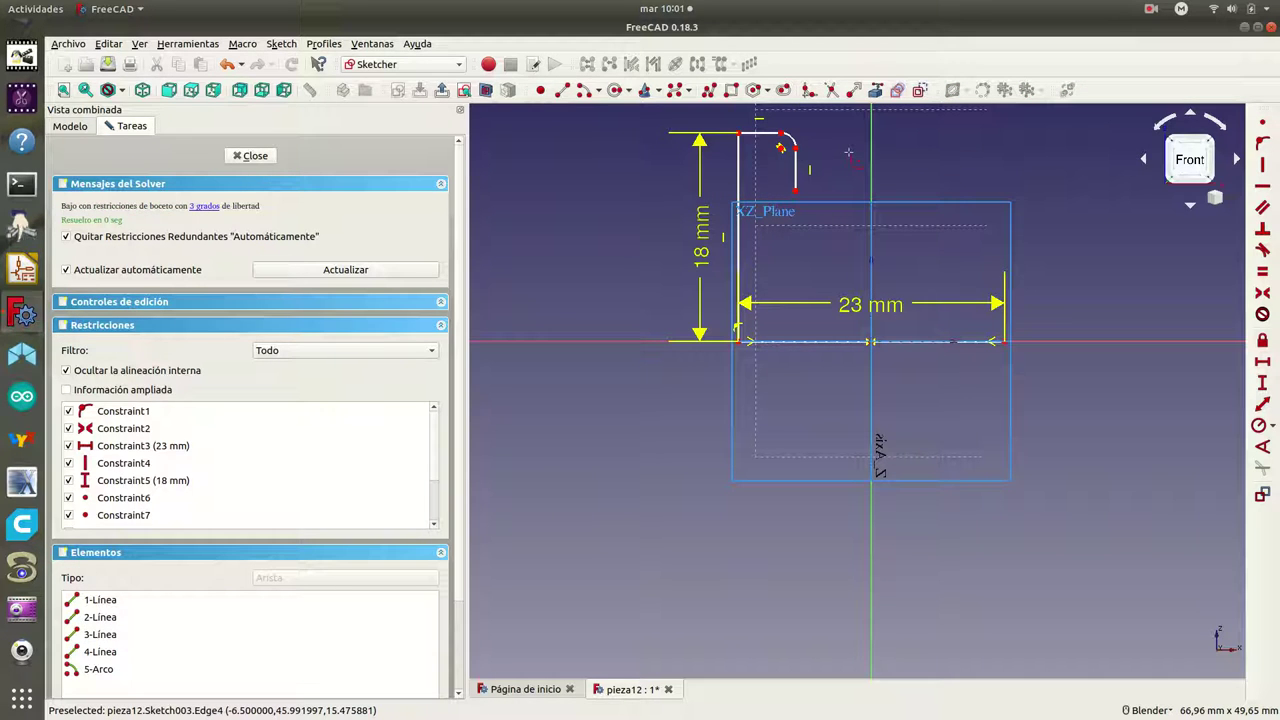
pyautogui.click(768, 133)
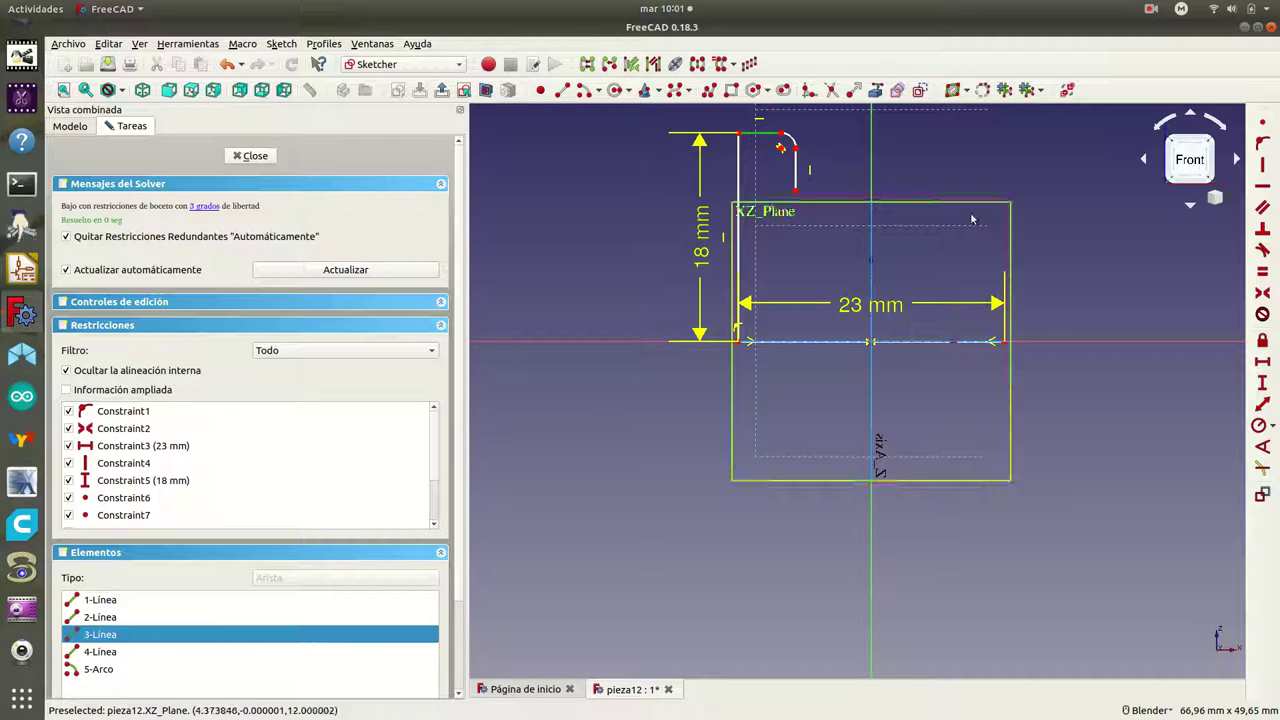
pyautogui.click(1263, 365)
pyautogui.write('3,5')
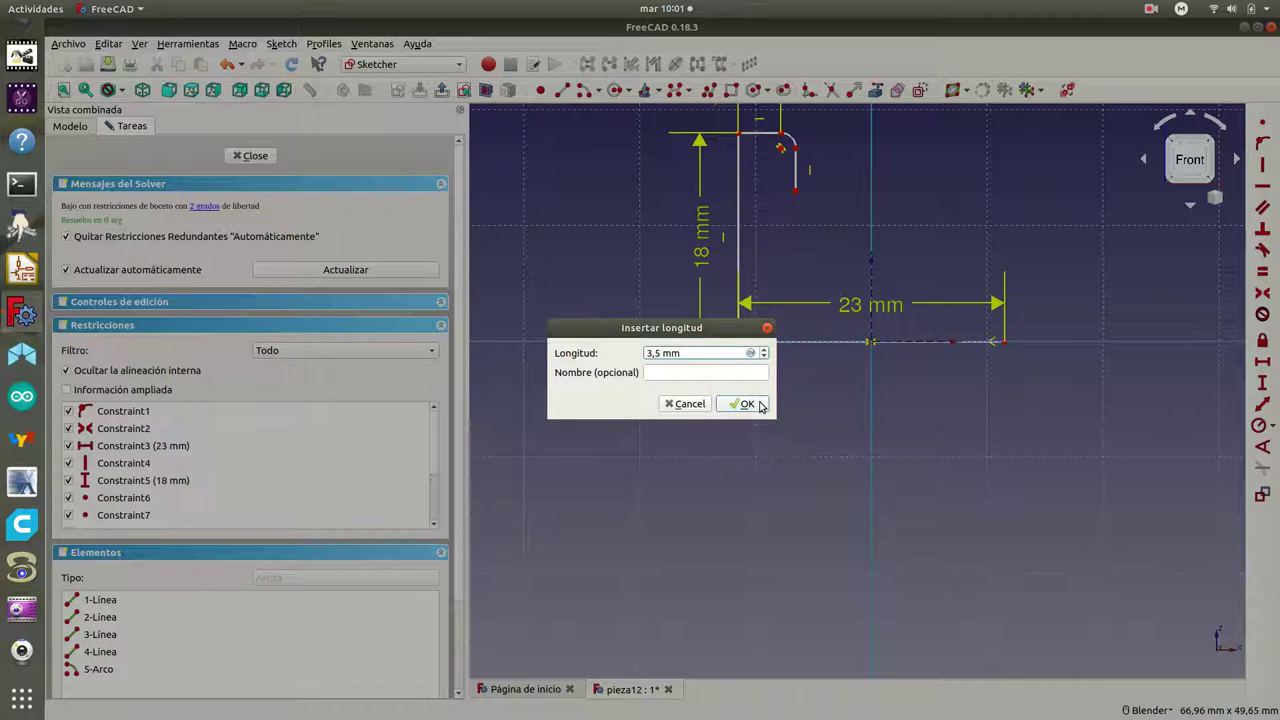
pyautogui.click(745, 404)
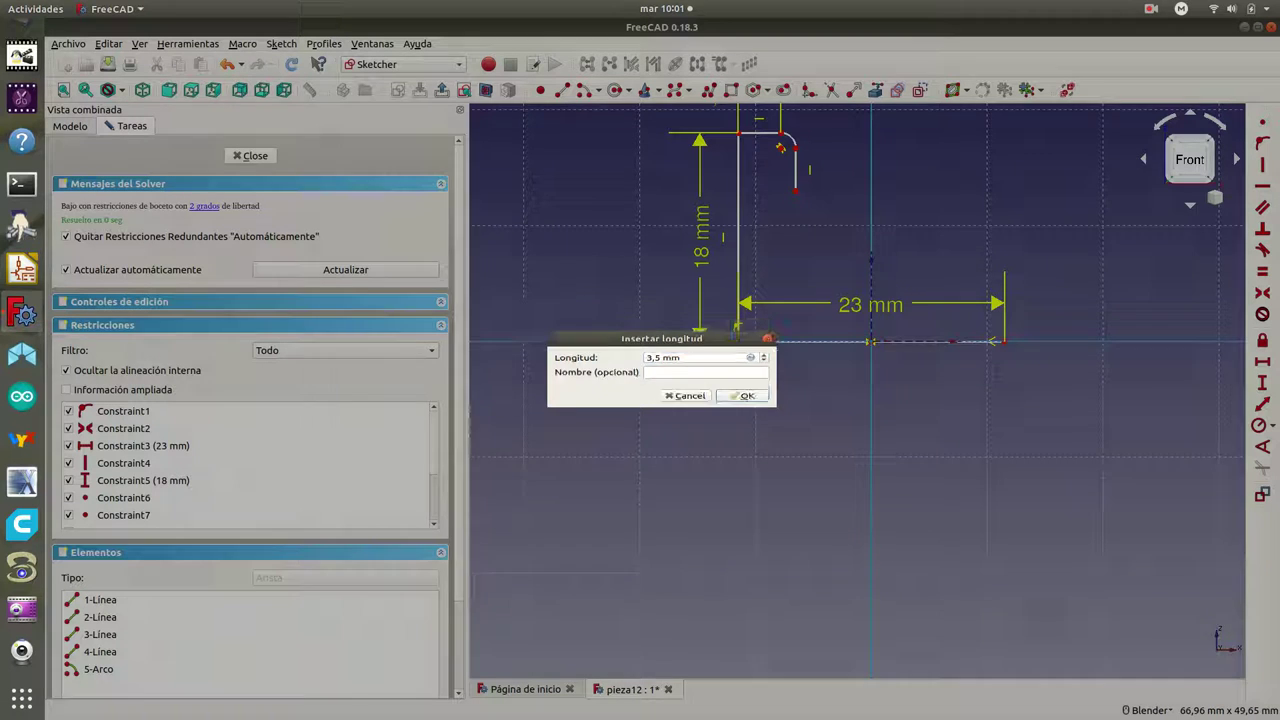
# Step: Set the short vertical edge to 3,5 mm and select the fillet arc
pyautogui.click(796, 180)
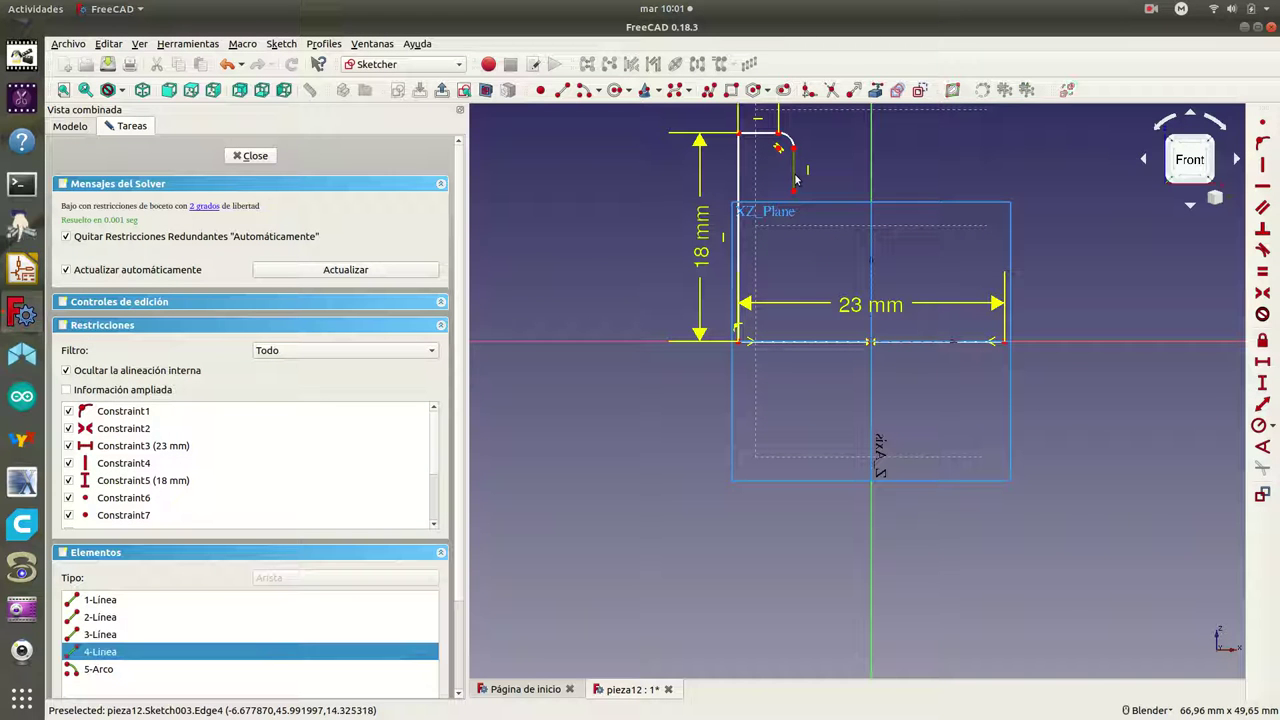
pyautogui.click(1262, 383)
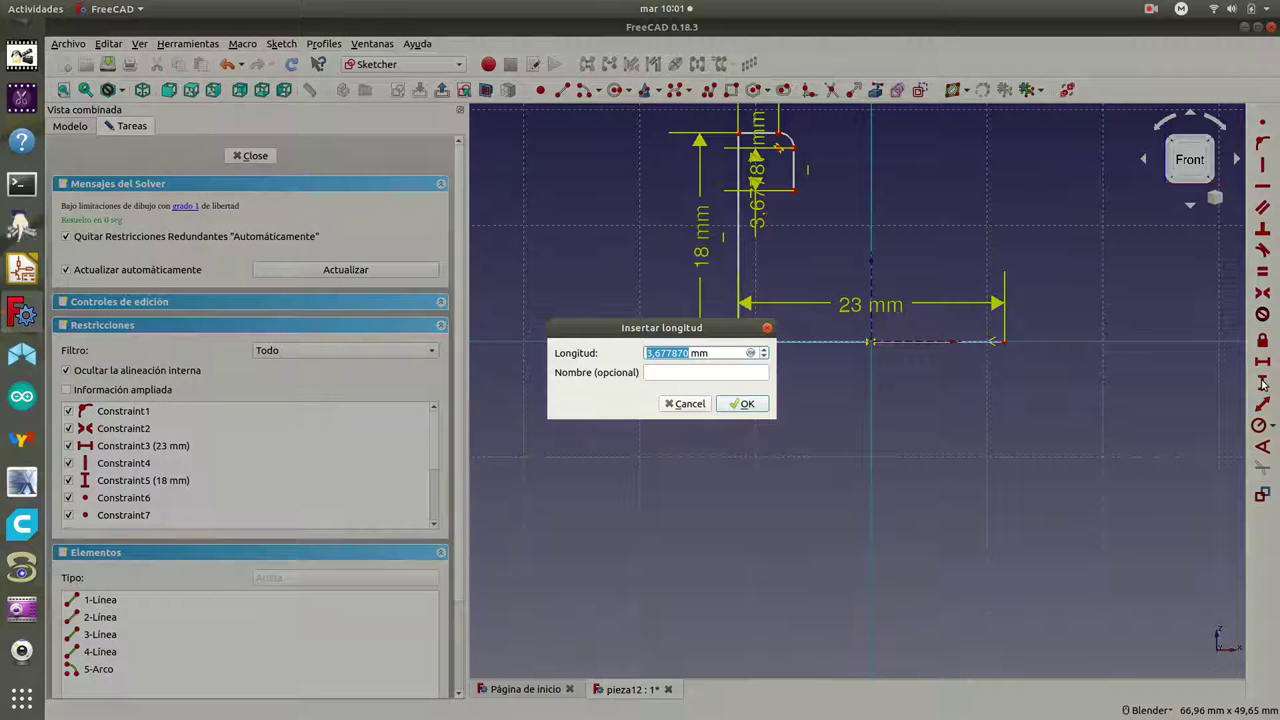
pyautogui.write('3,5')
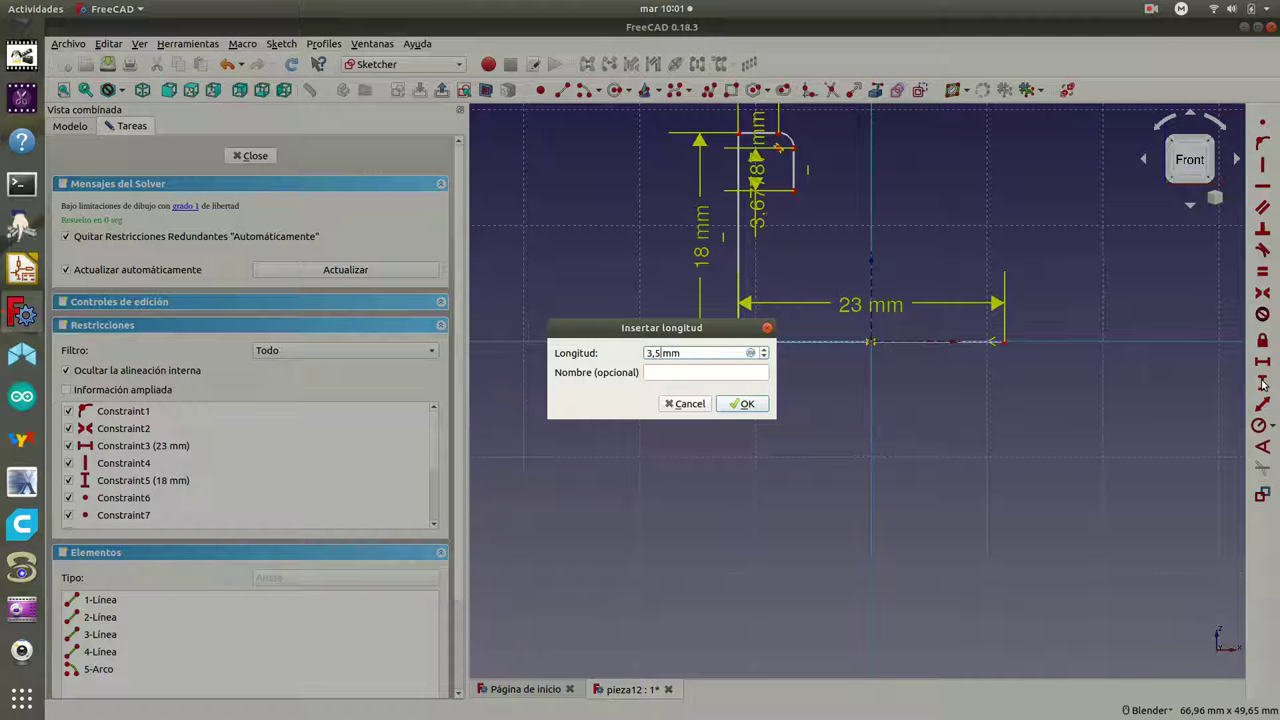
pyautogui.click(745, 404)
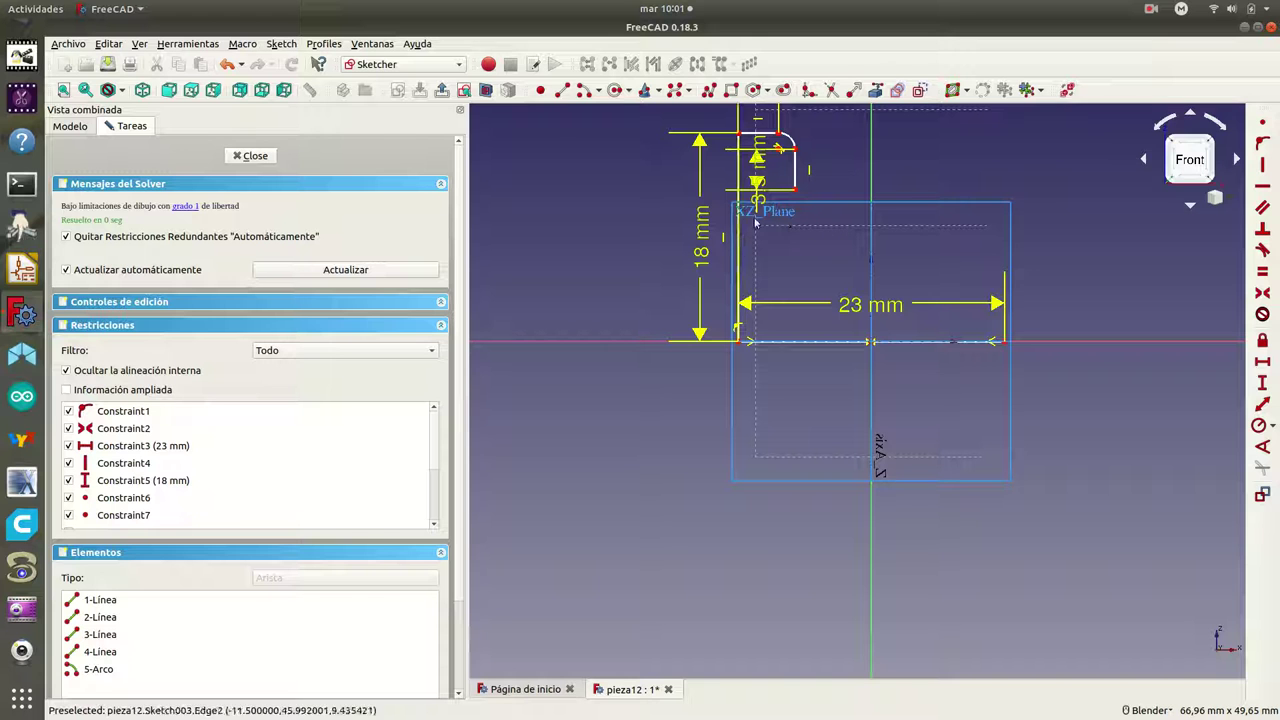
pyautogui.click(785, 141)
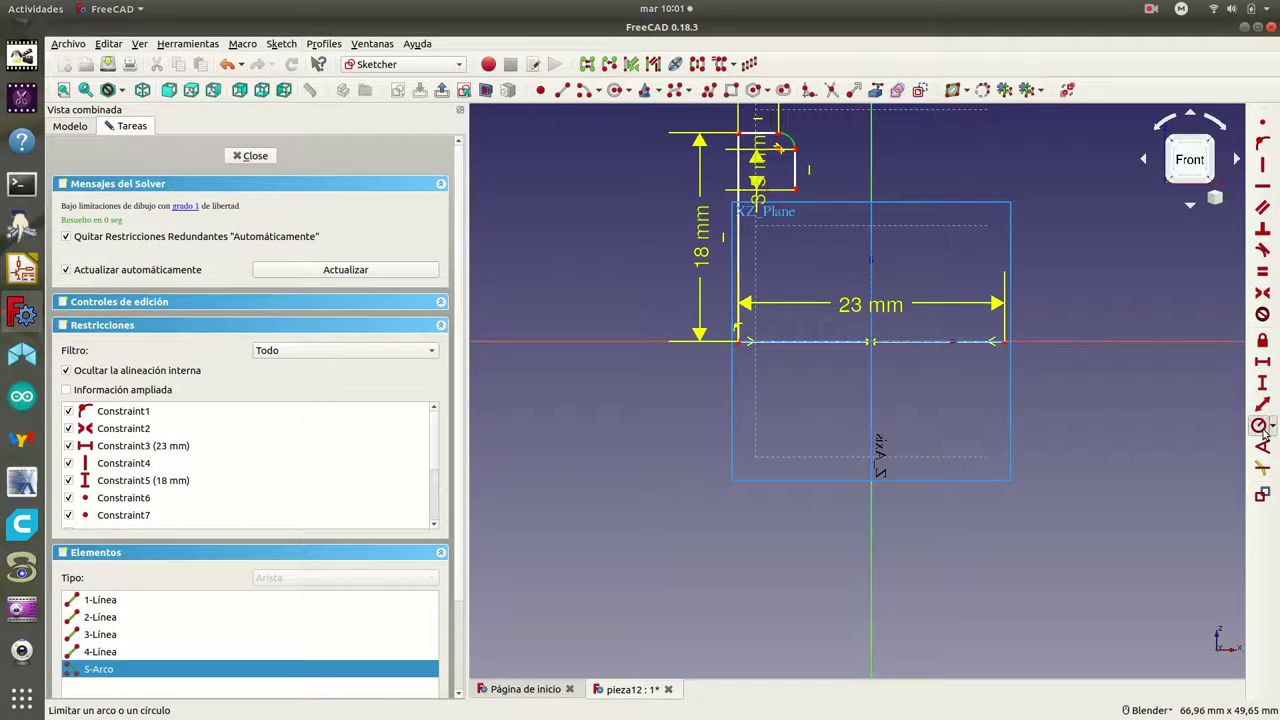
# Step: Give the rounded corner arc a 1,5 mm radius
pyautogui.click(1260, 426)
pyautogui.write('1,5')
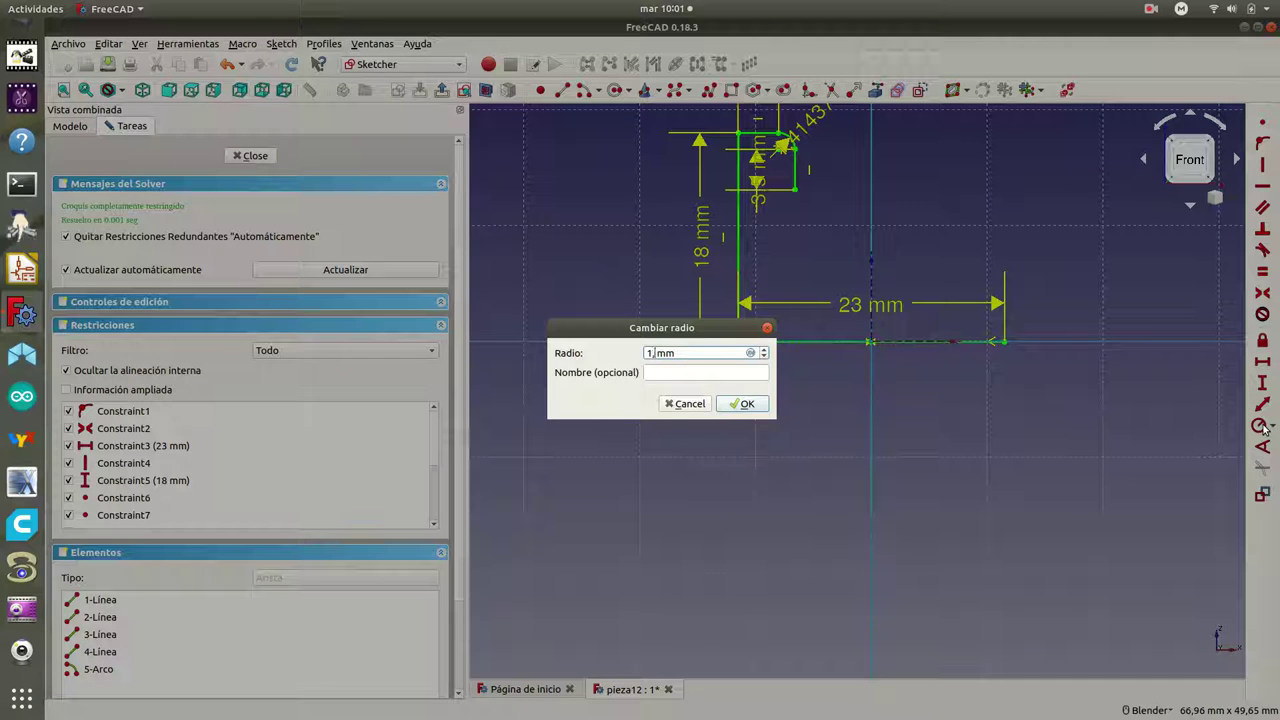
pyautogui.press('Return')
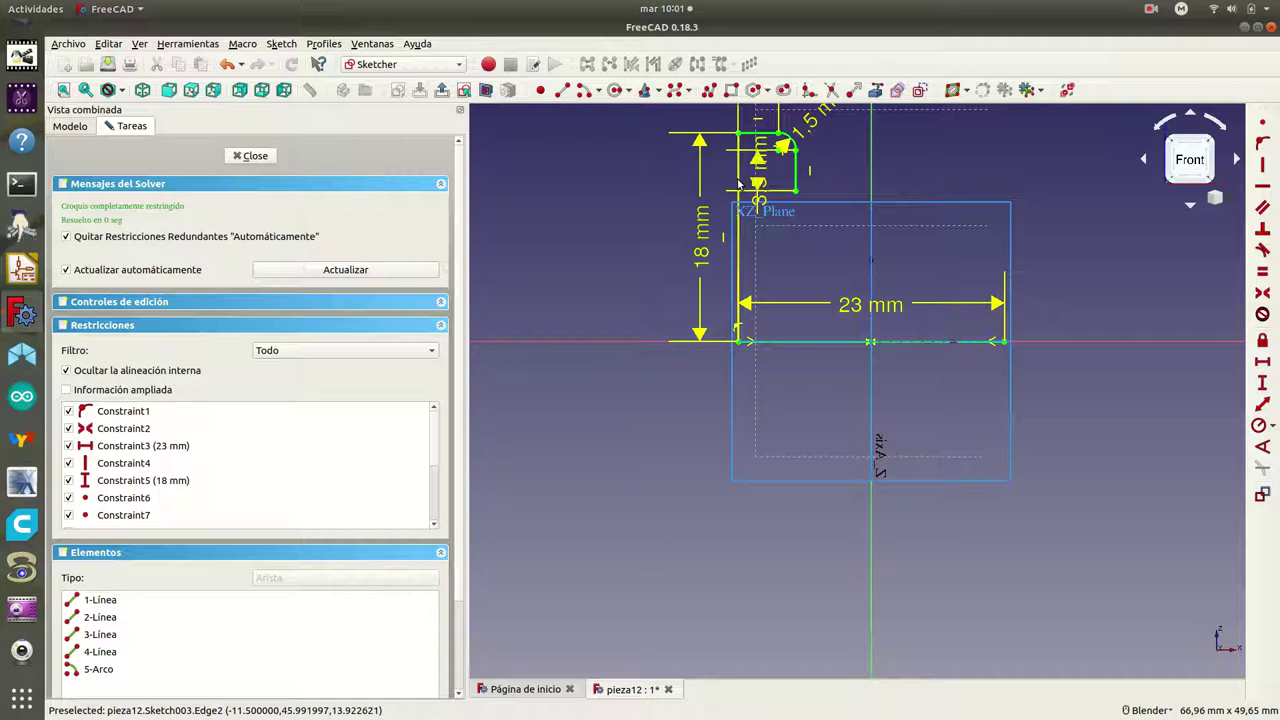
# Step: Mirror the left vertical edge, top edge, arc and short drop onto the right side
pyautogui.click(738, 183)
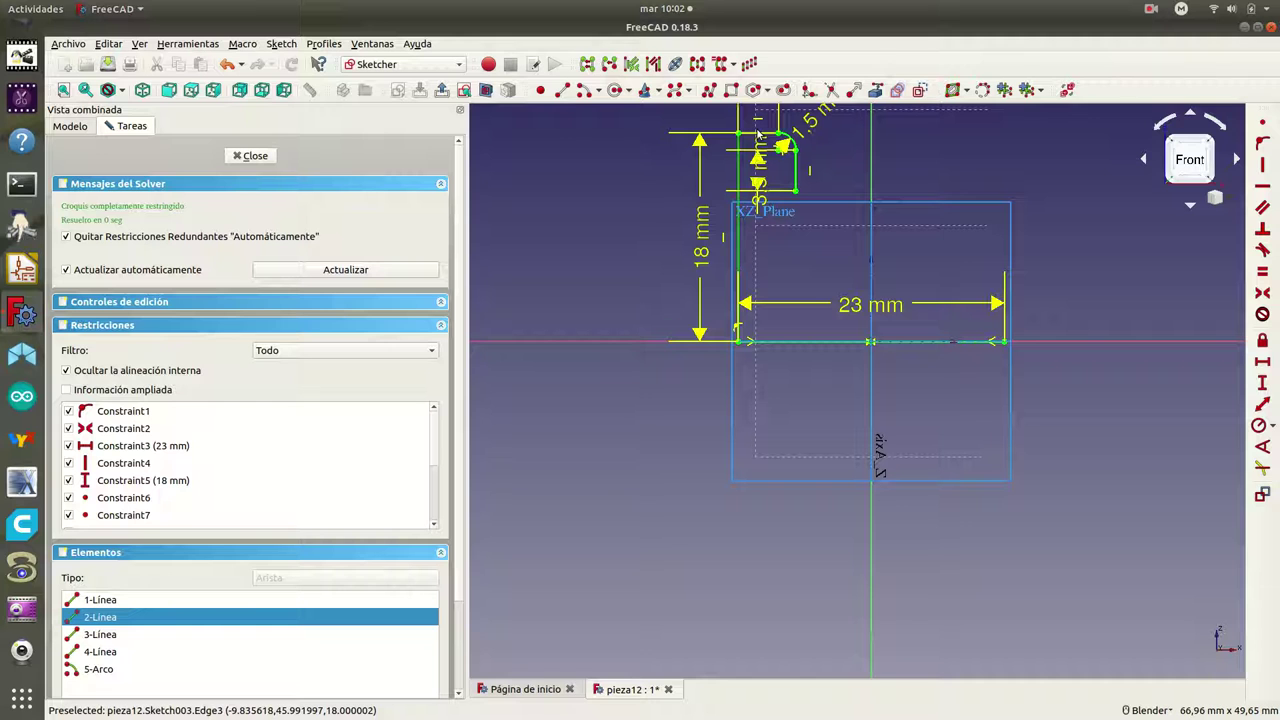
pyautogui.click(758, 133)
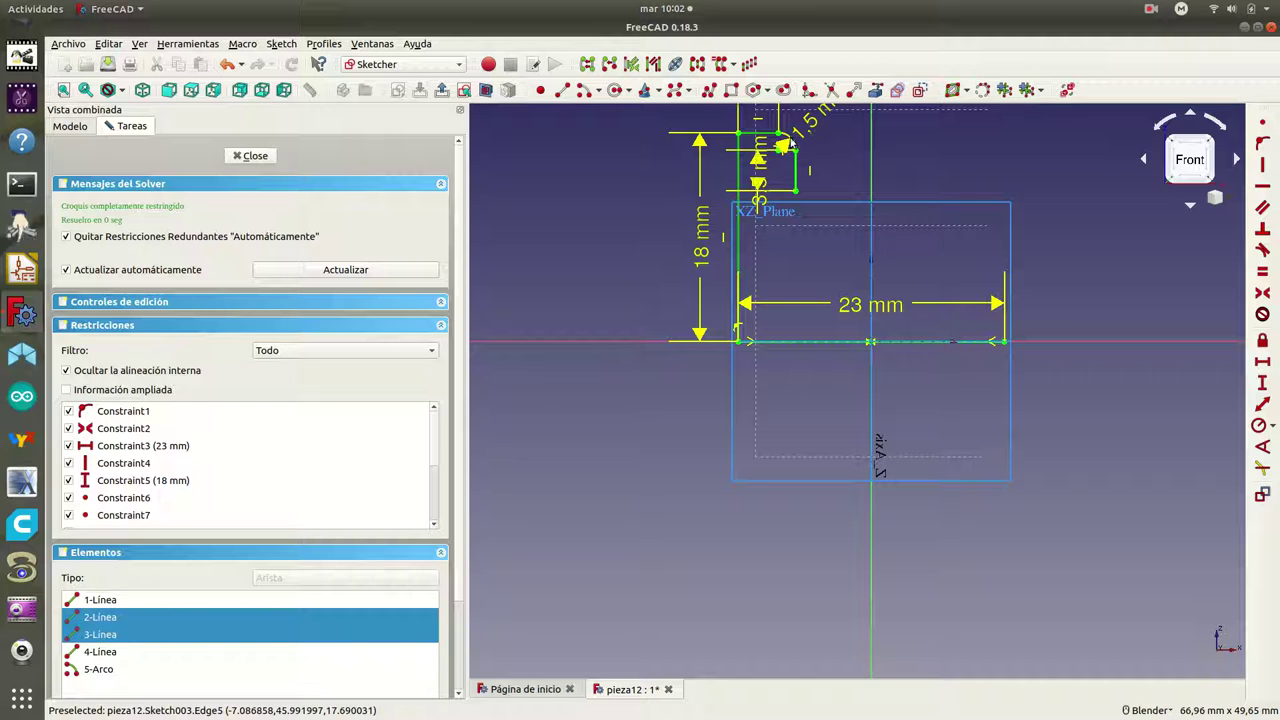
pyautogui.click(790, 145)
pyautogui.click(797, 168)
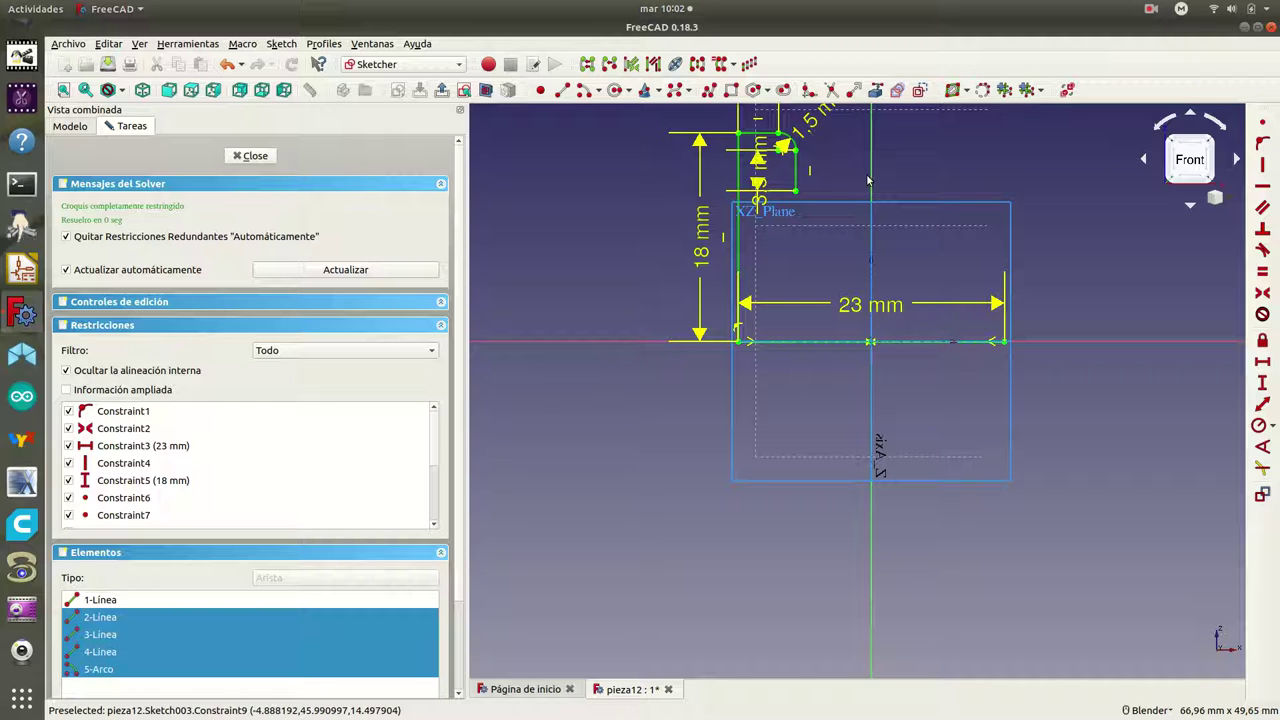
pyautogui.click(698, 64)
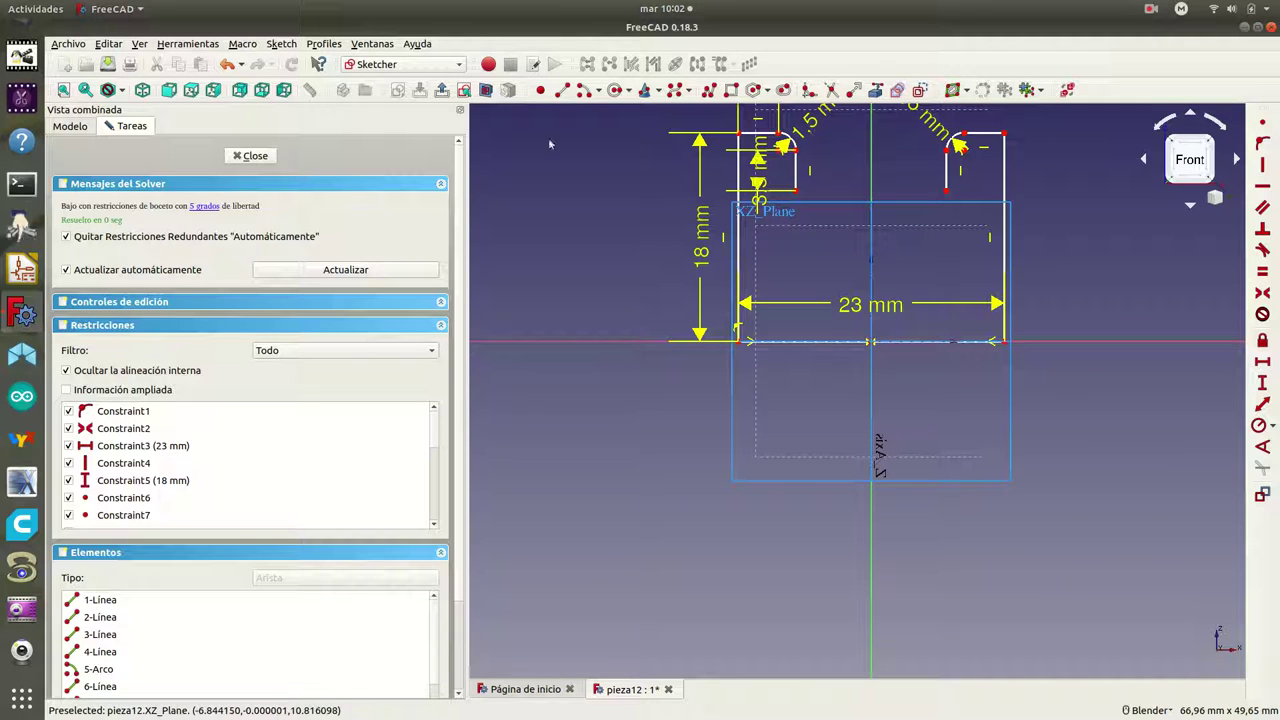
# Step: Set the mirrored right edge to 18 mm and join its lower-right corner point
pyautogui.click(1005, 259)
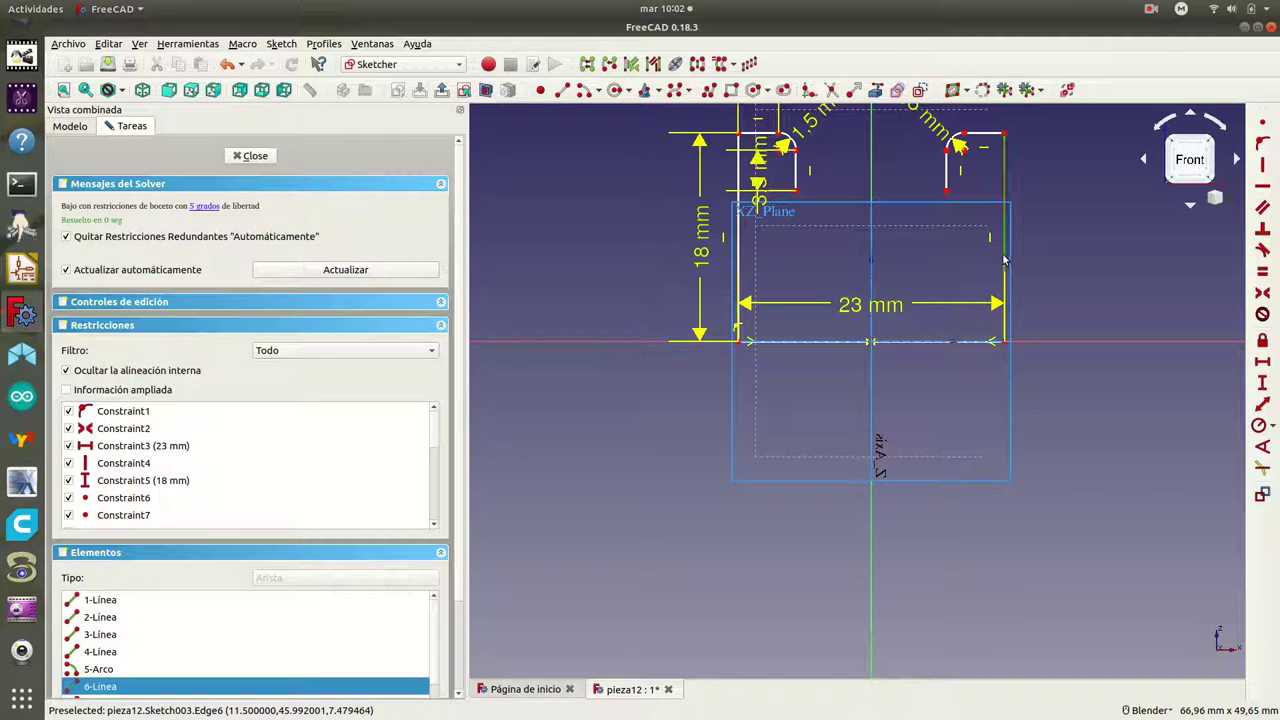
pyautogui.click(1262, 385)
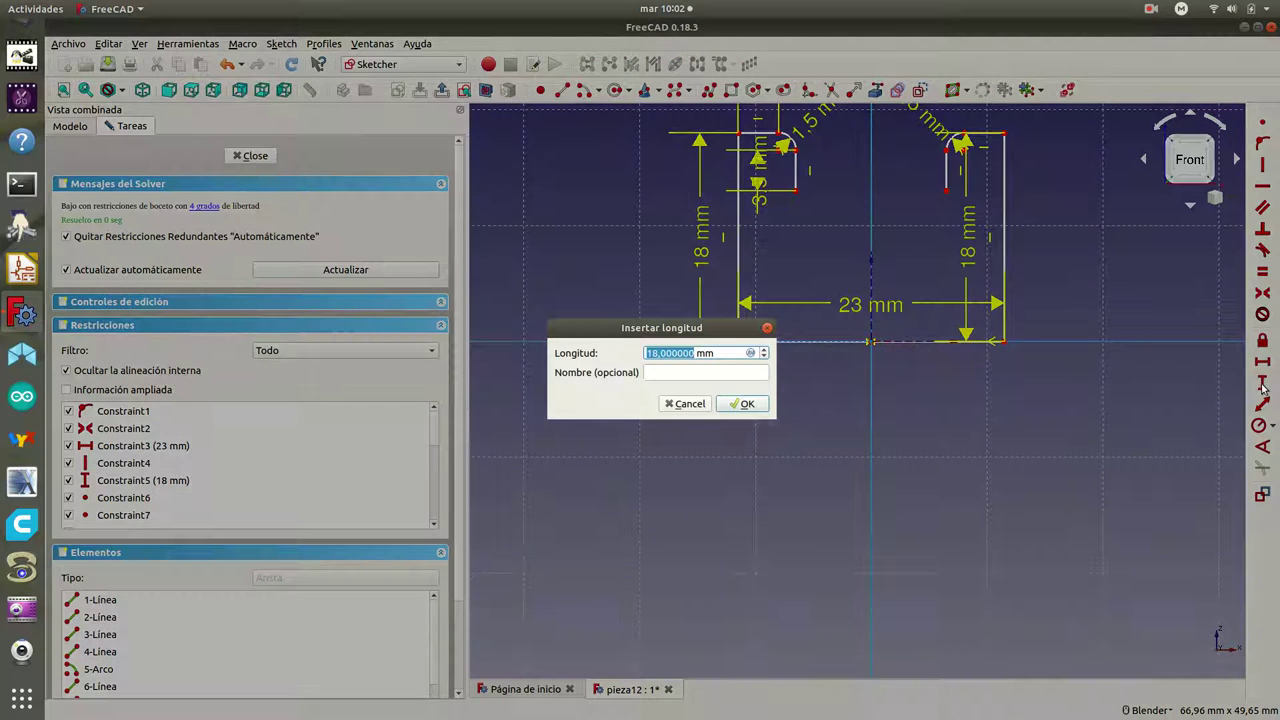
pyautogui.click(741, 404)
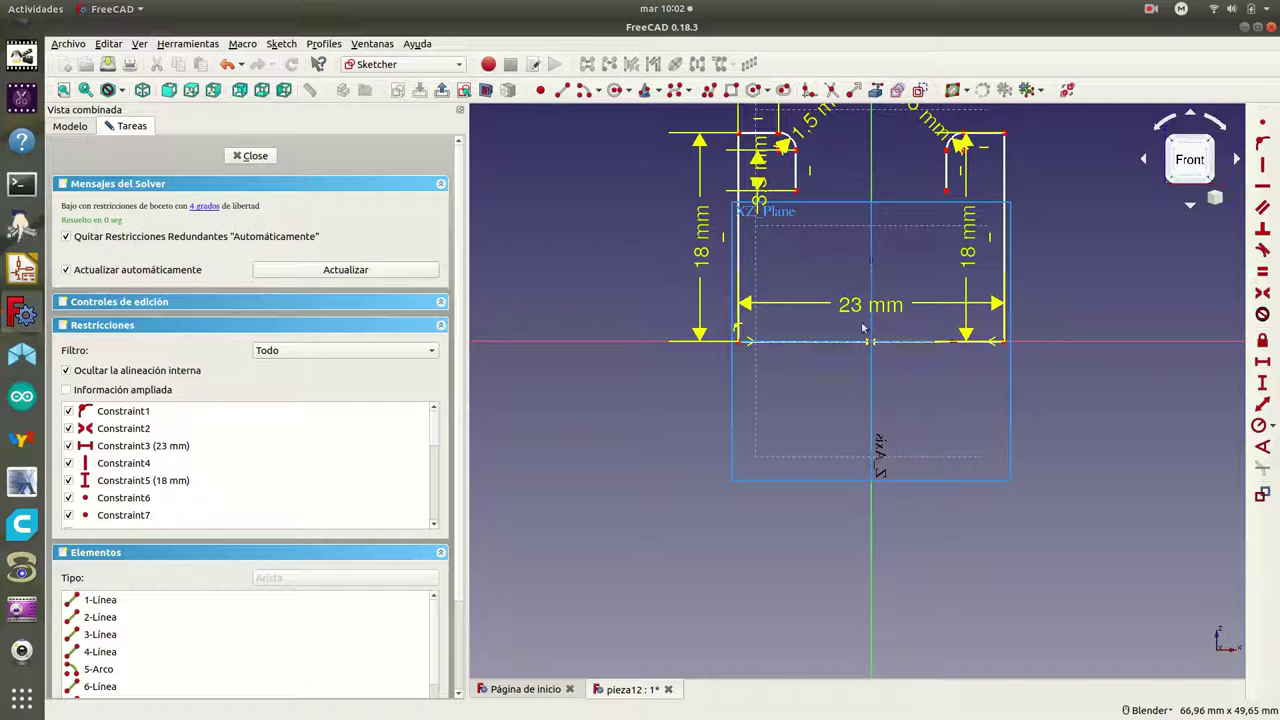
pyautogui.moveTo(970, 245); pyautogui.dragTo(1082, 245)
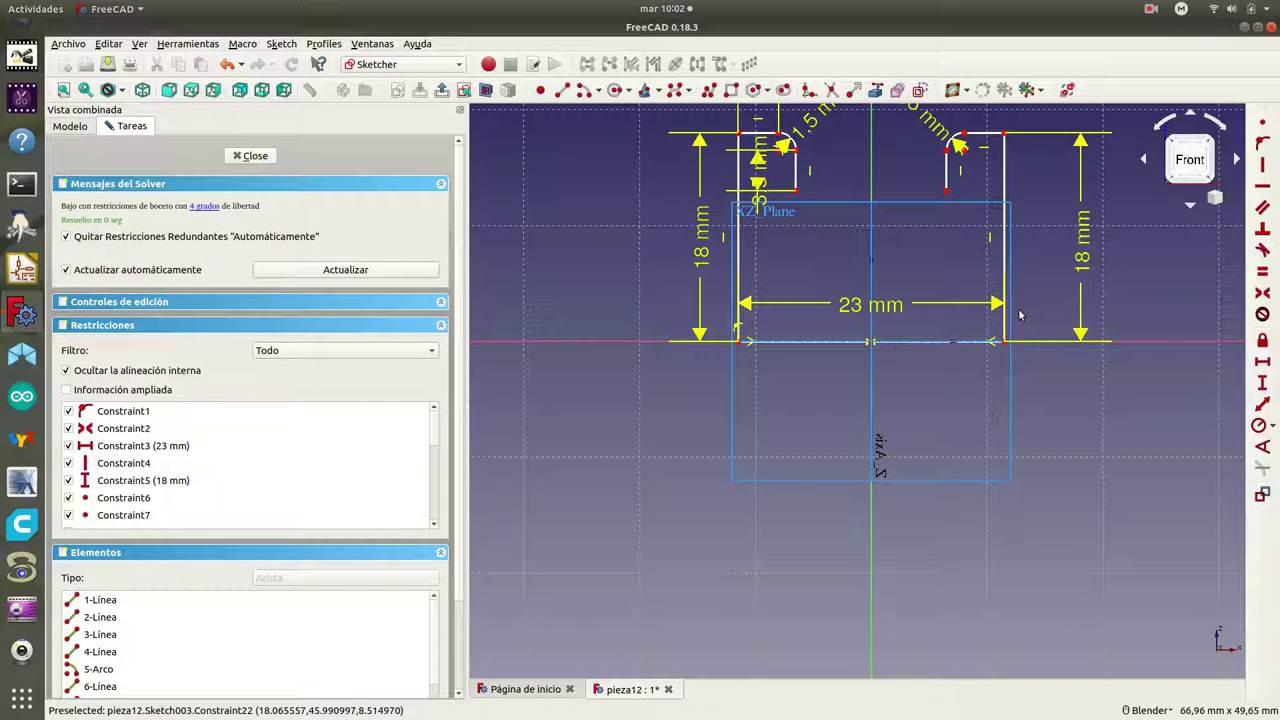
pyautogui.click(1005, 344)
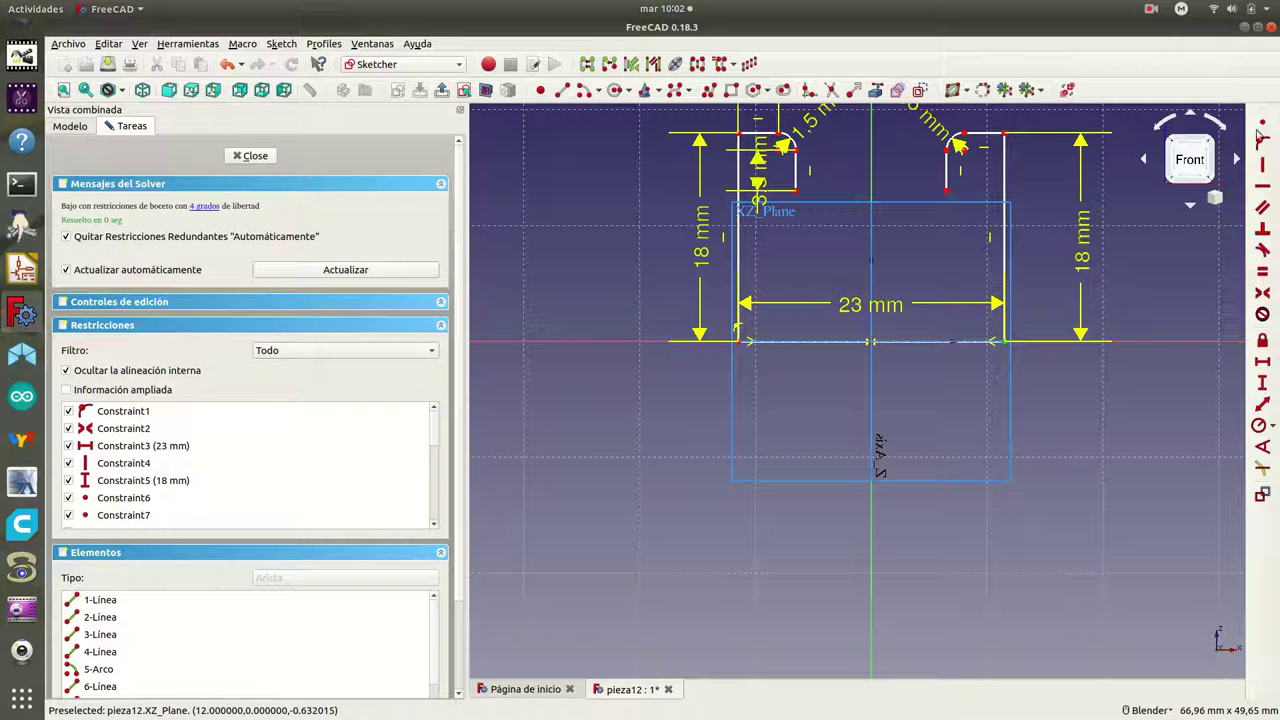
pyautogui.click(1262, 128)
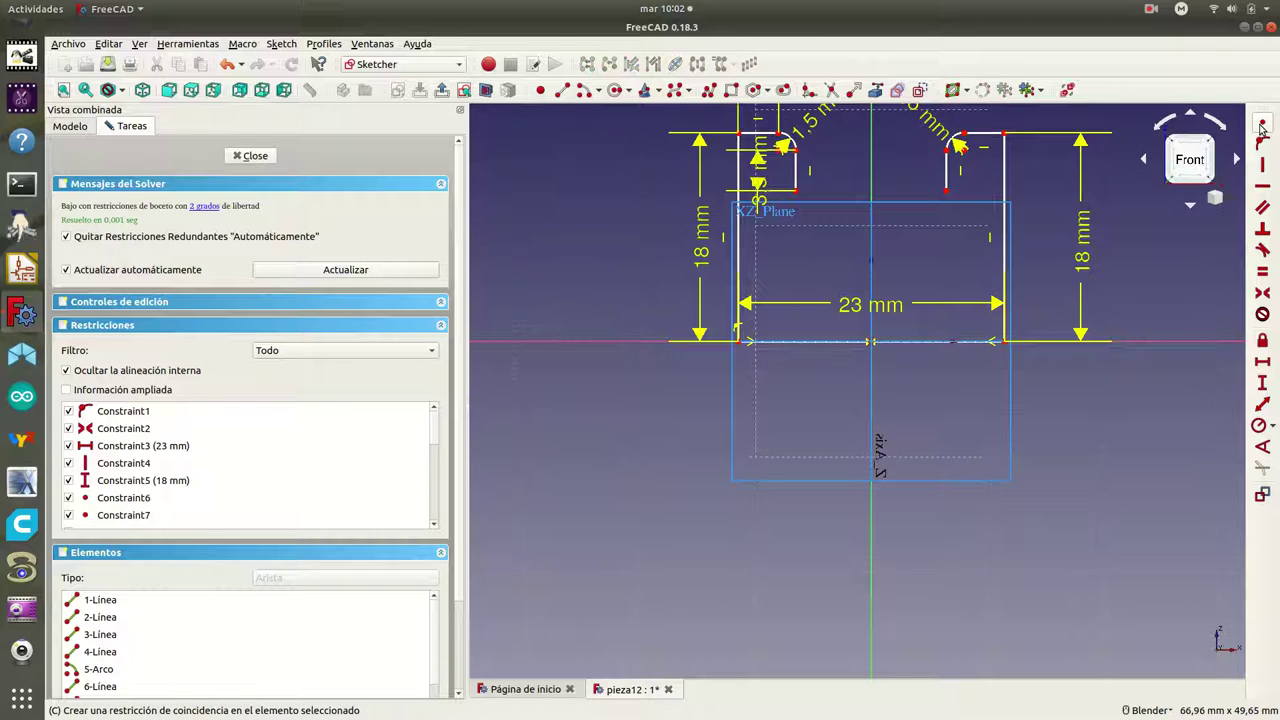
# Step: Fix the right notch's depth and top width at 3.5 mm each
pyautogui.click(948, 180)
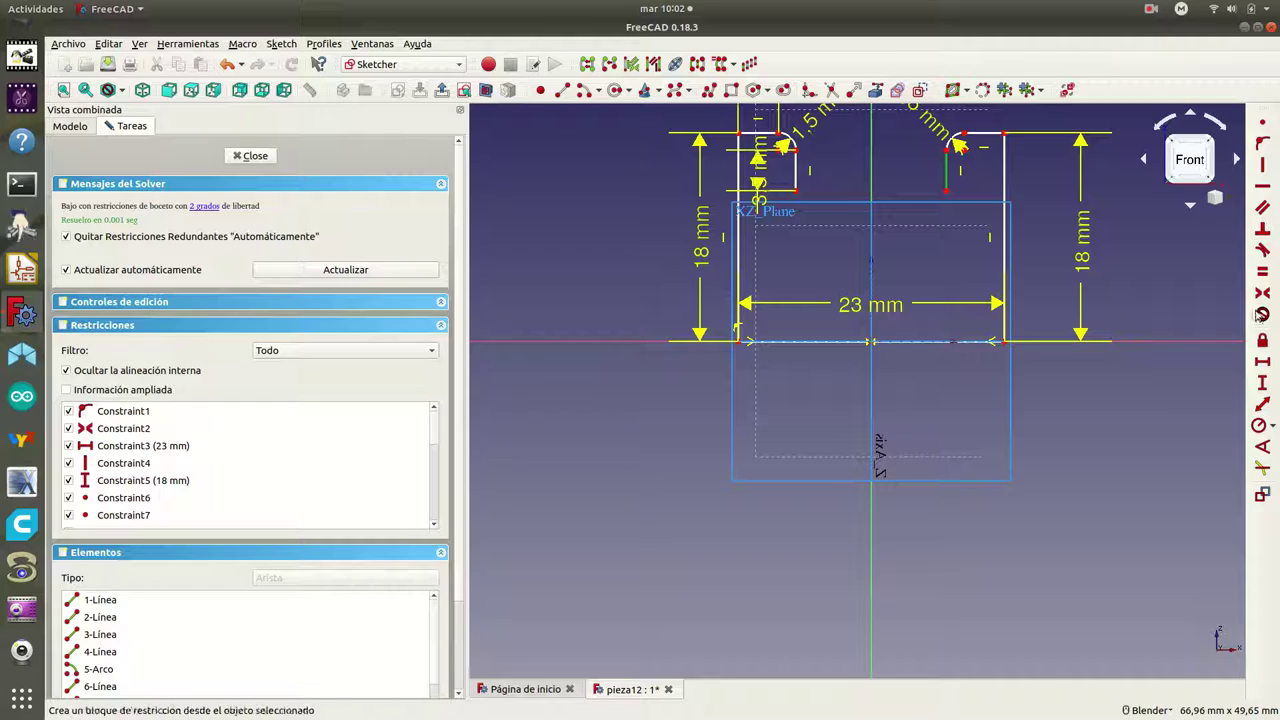
pyautogui.click(1262, 383)
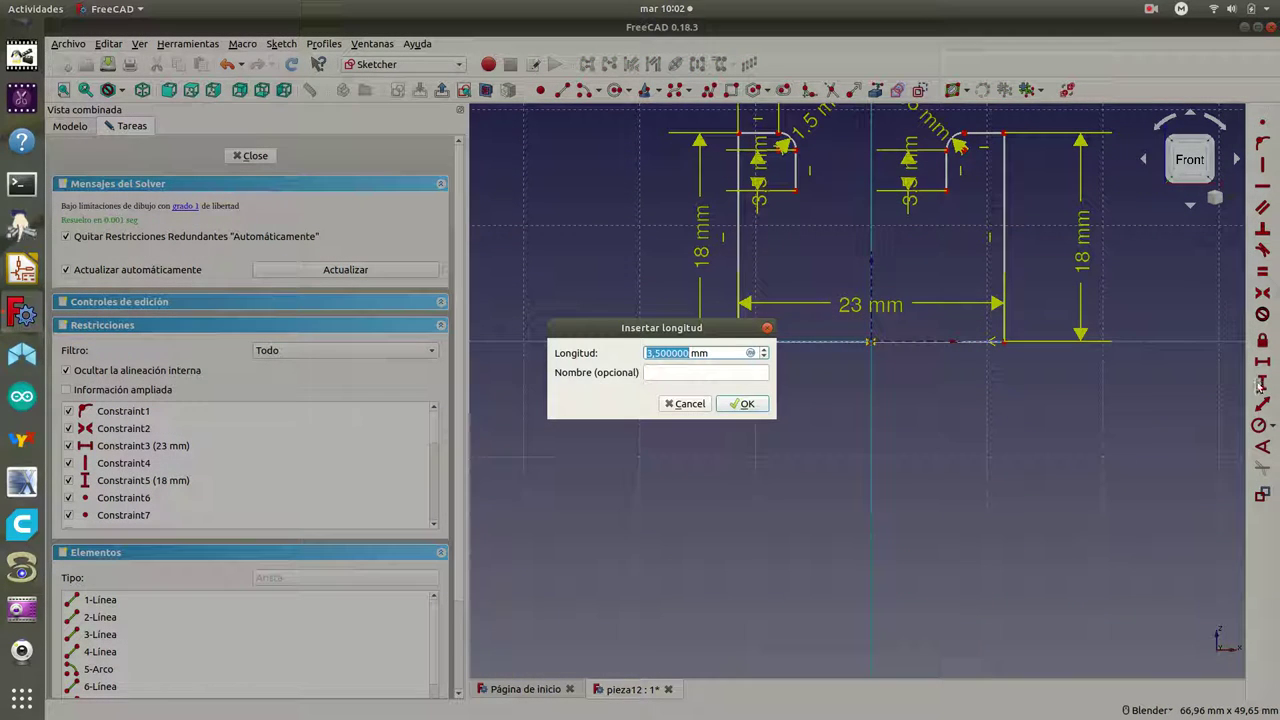
pyautogui.click(743, 403)
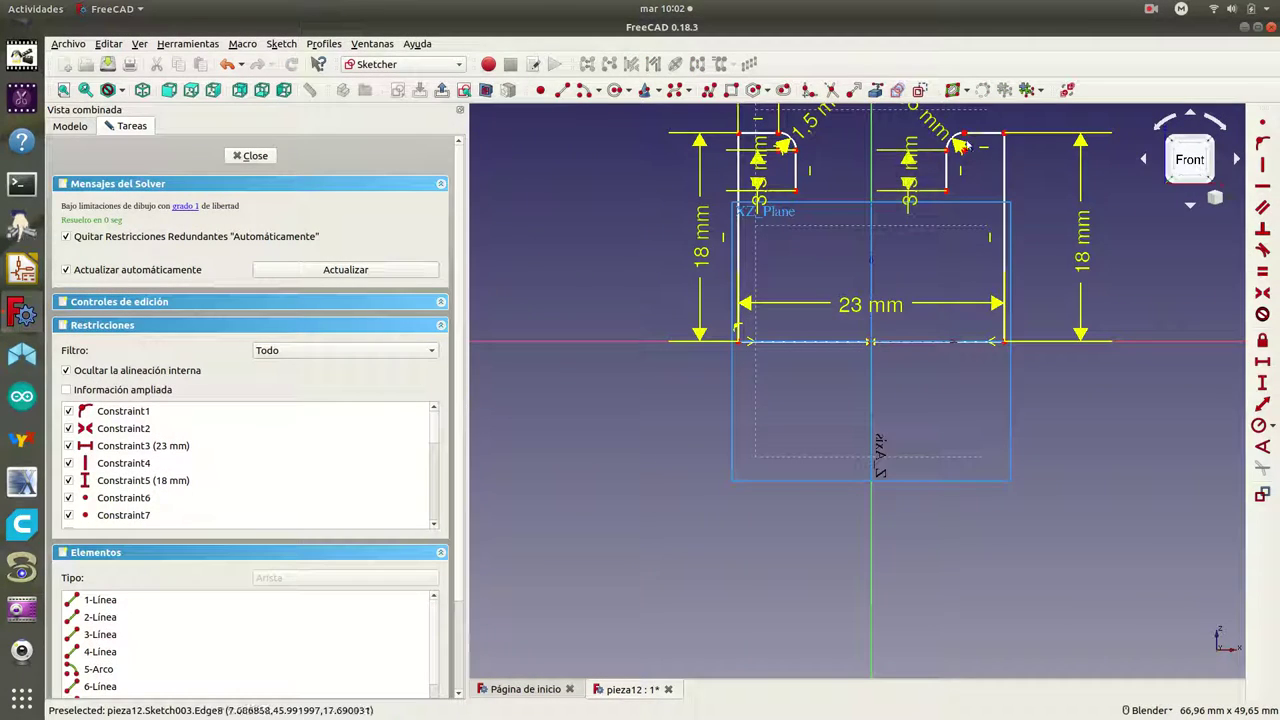
pyautogui.click(984, 134)
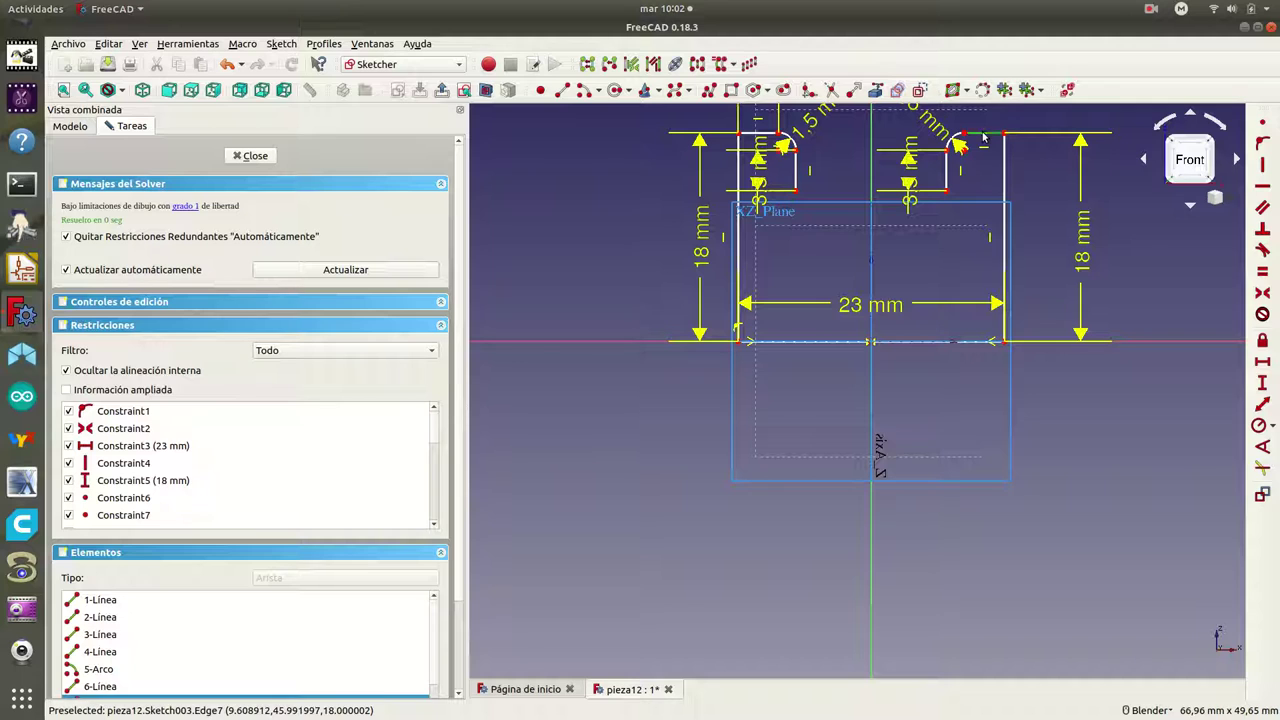
pyautogui.click(1262, 361)
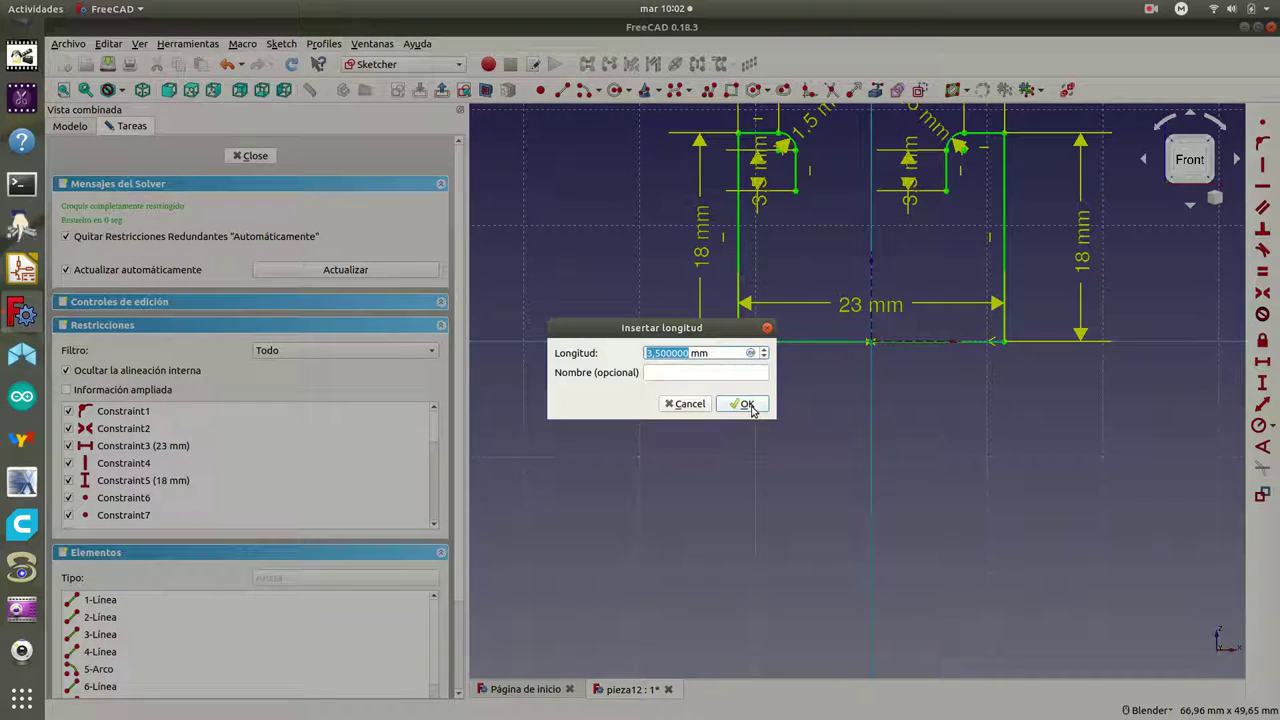
pyautogui.click(746, 409)
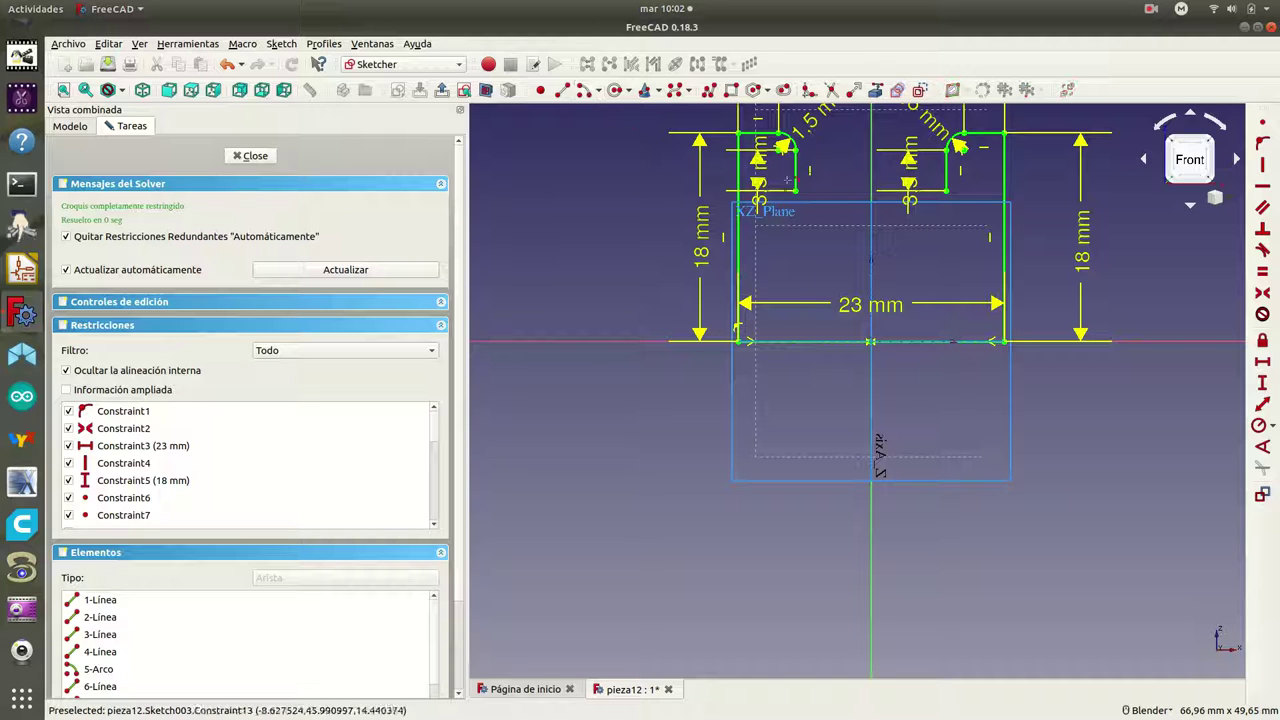
# Step: Draw a centre-point semicircular arc bridging the two notch sides
pyautogui.click(872, 193)
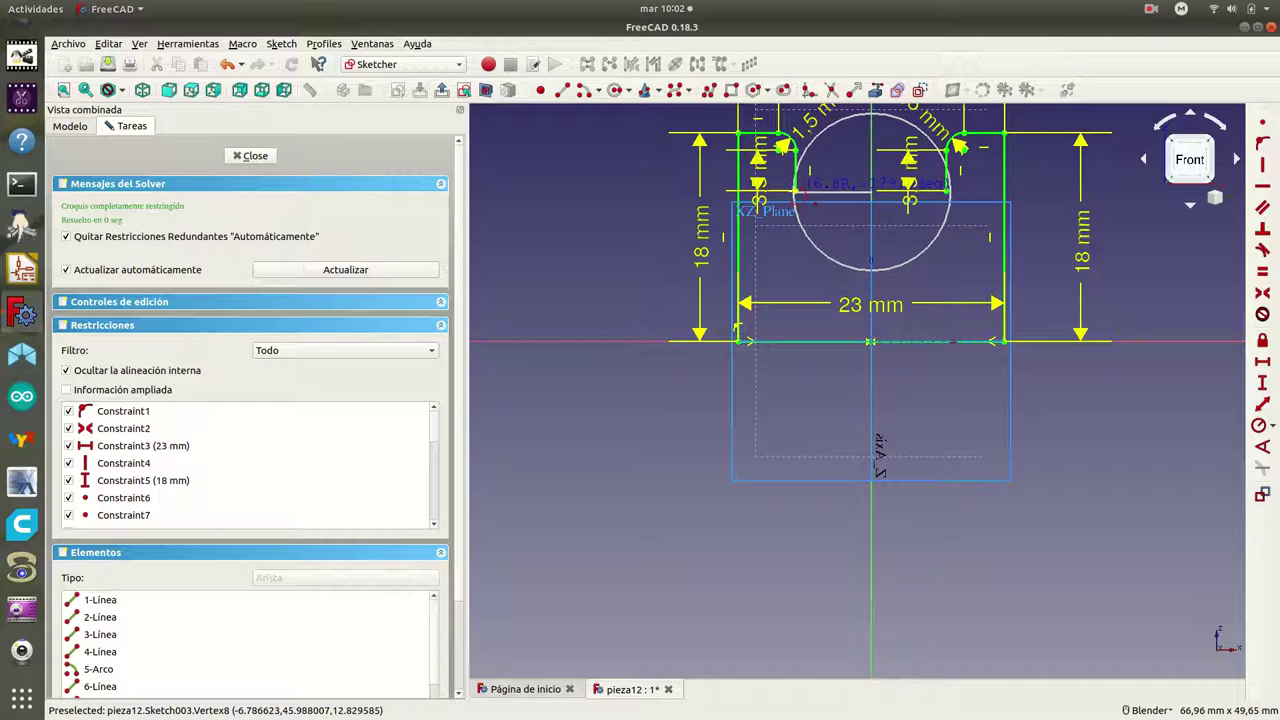
pyautogui.click(797, 191)
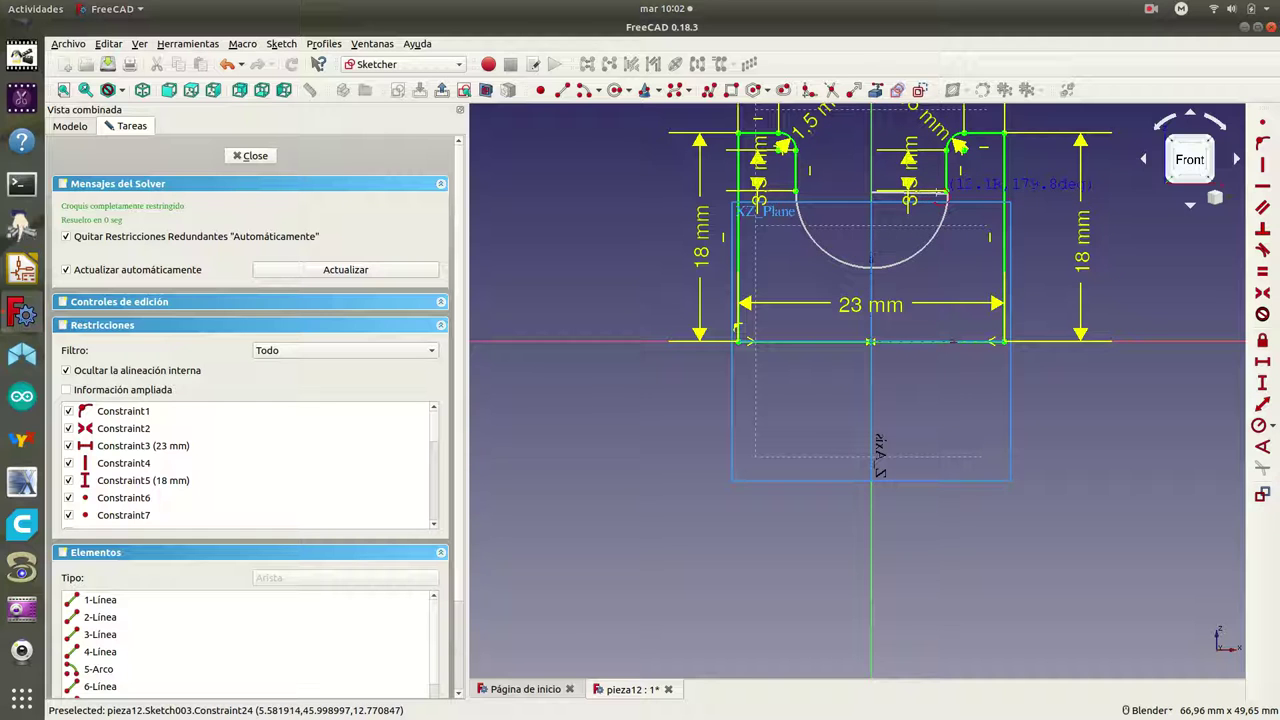
pyautogui.click(948, 191)
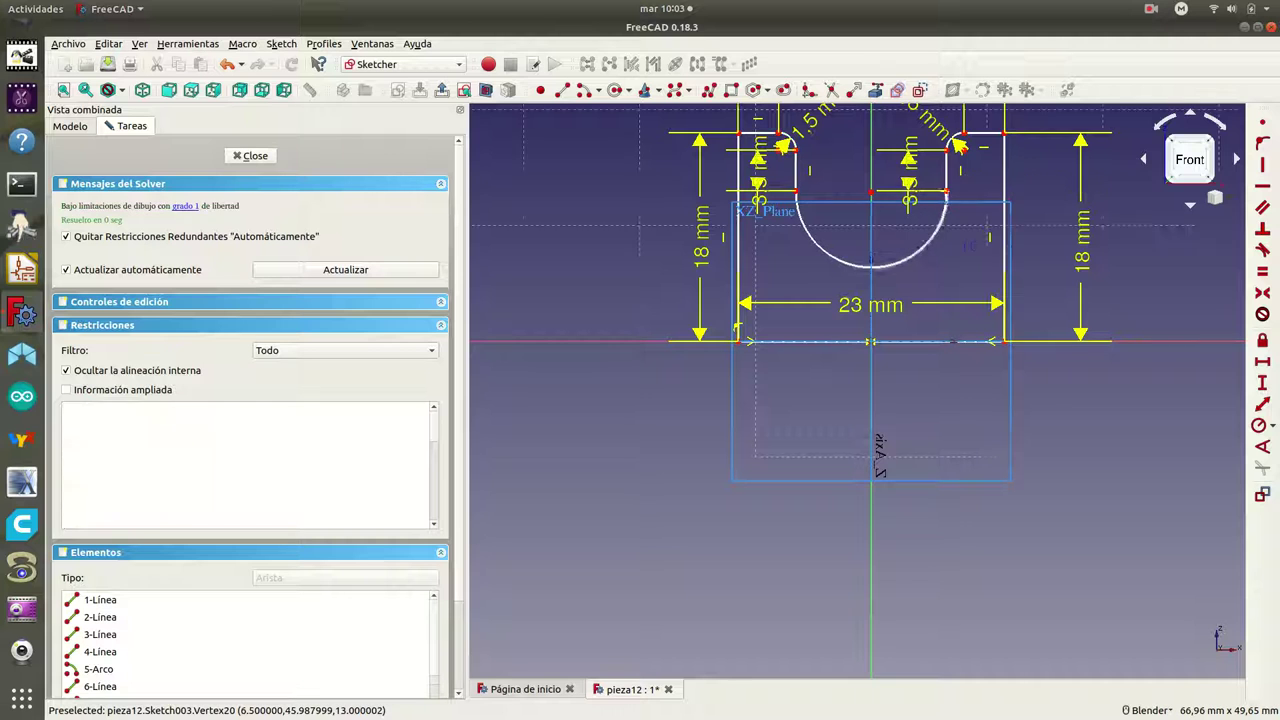
# Step: Give the semicircular arc a 13 mm diameter and move its dimension to the lower right
pyautogui.click(894, 270)
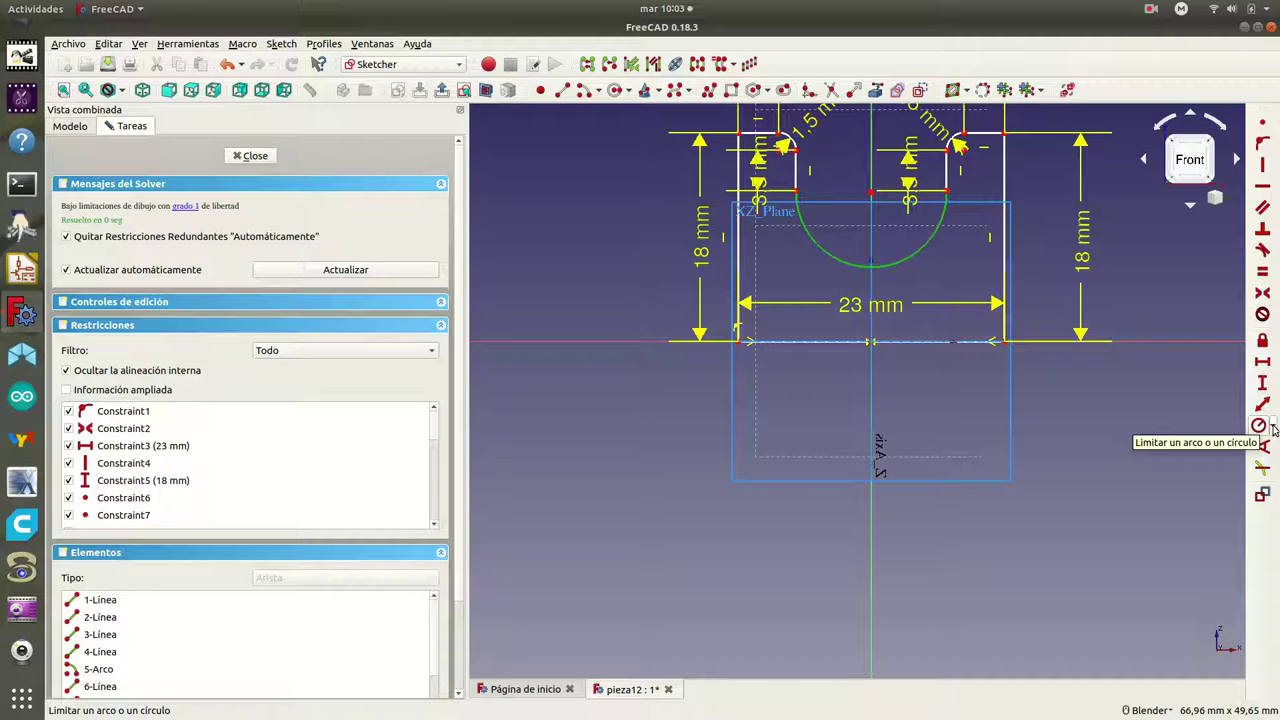
pyautogui.click(1273, 428)
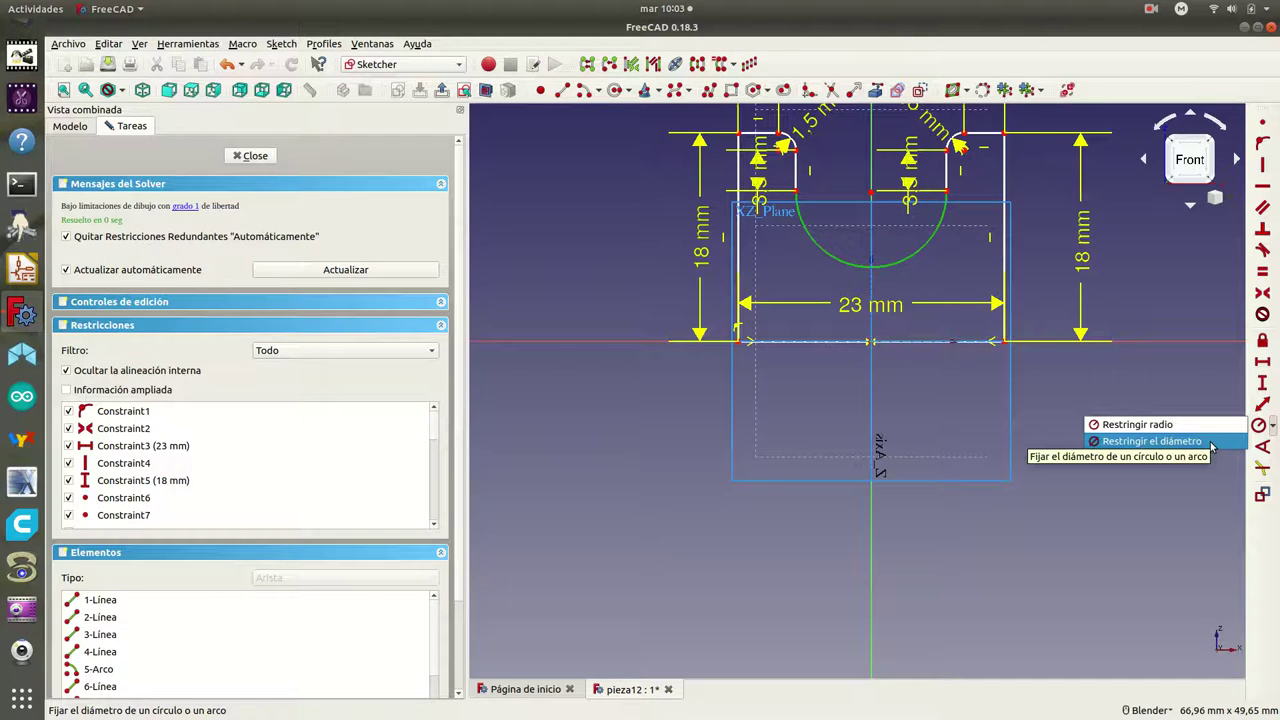
pyautogui.click(1152, 441)
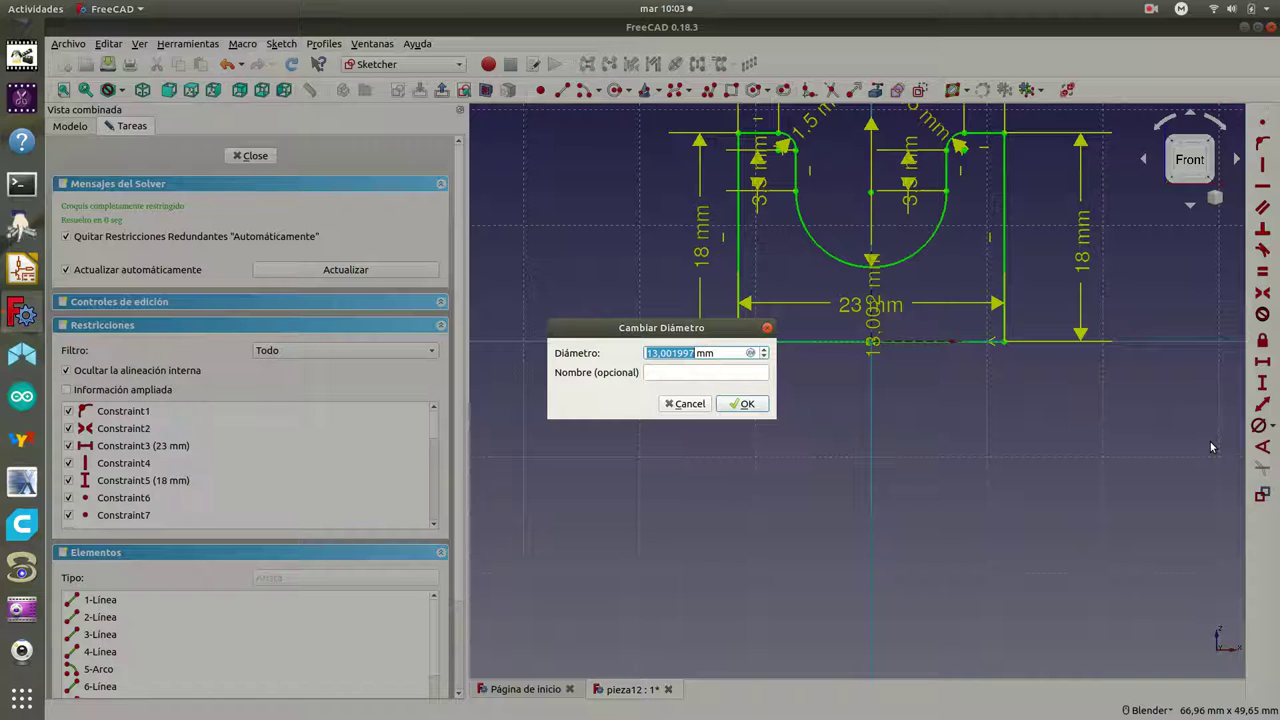
pyautogui.write('13')
pyautogui.click(741, 404)
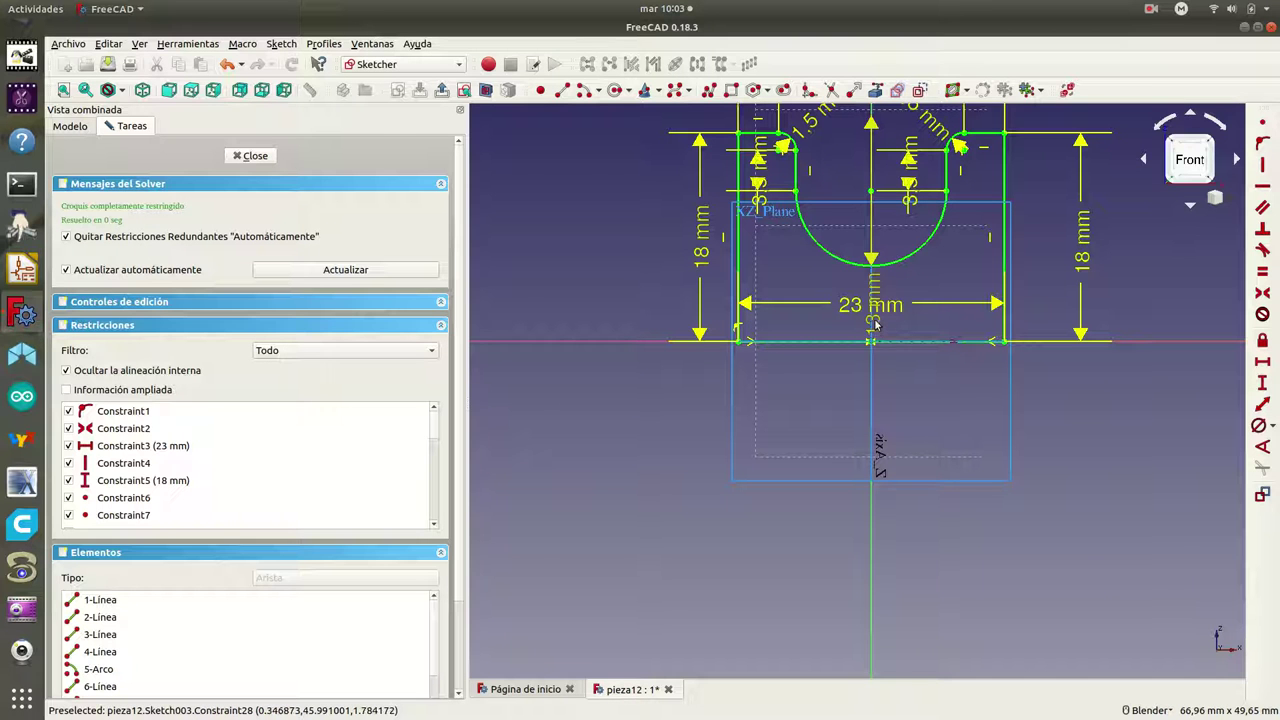
pyautogui.moveTo(875, 327); pyautogui.dragTo(948, 390)
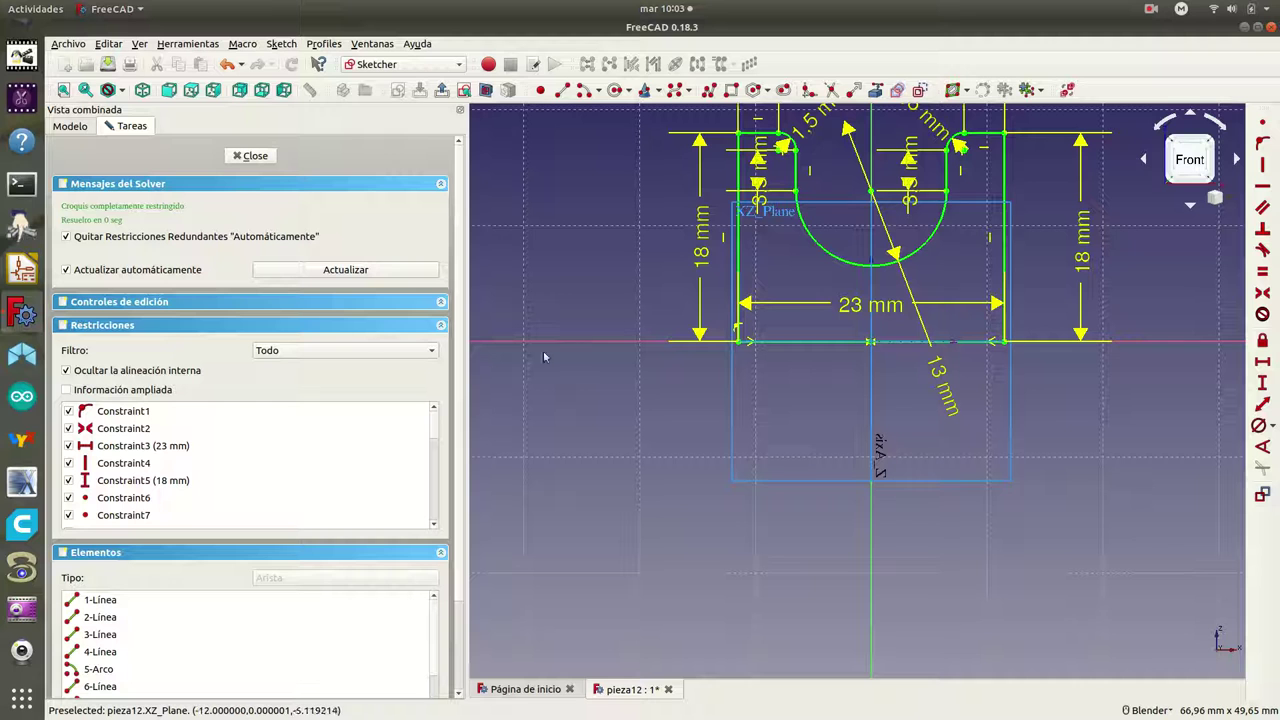
# Step: Leave Sketcher and pad Sketch003 11 mm in the reversed direction
pyautogui.click(252, 156)
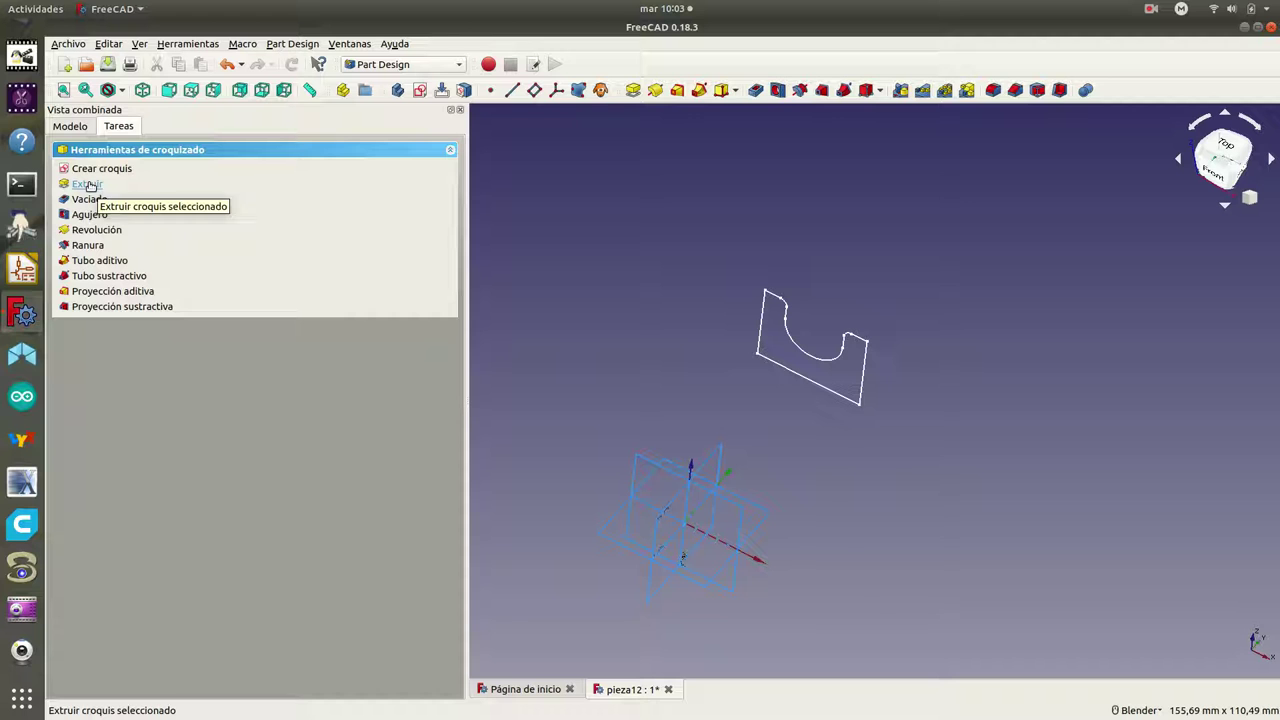
pyautogui.click(88, 185)
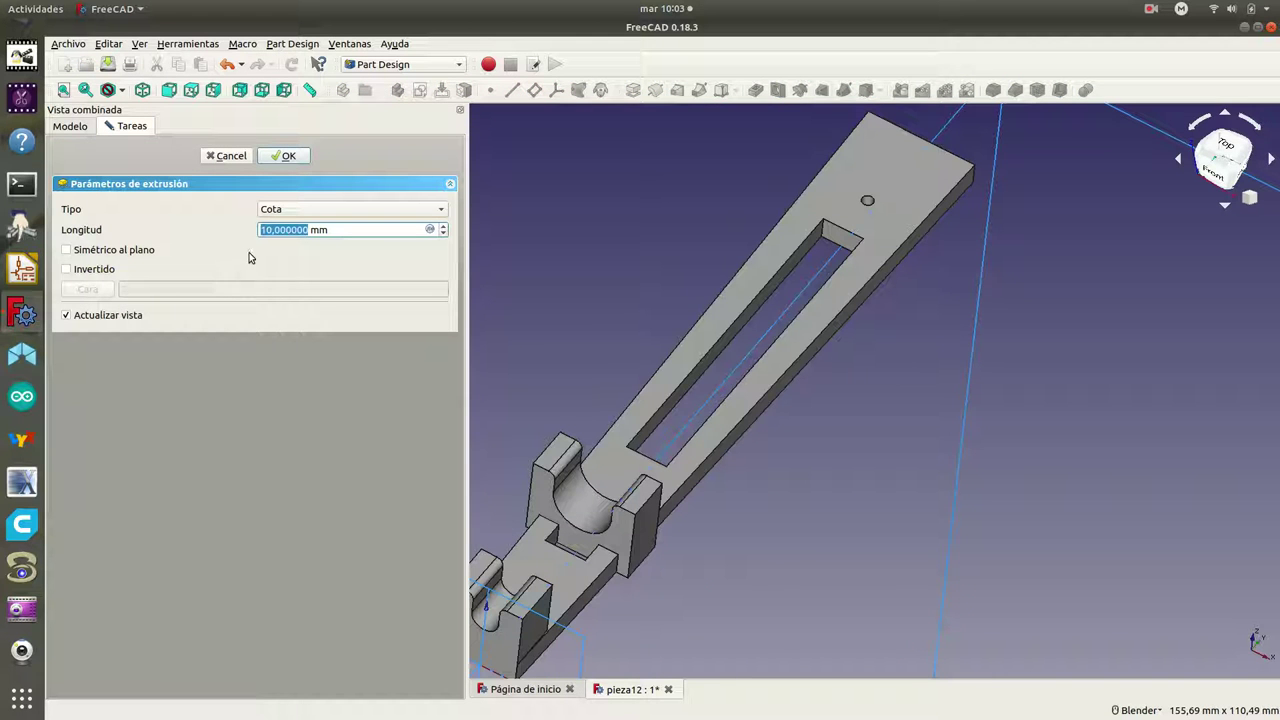
pyautogui.click(270, 229)
pyautogui.press('BackSpace')
pyautogui.write('1')
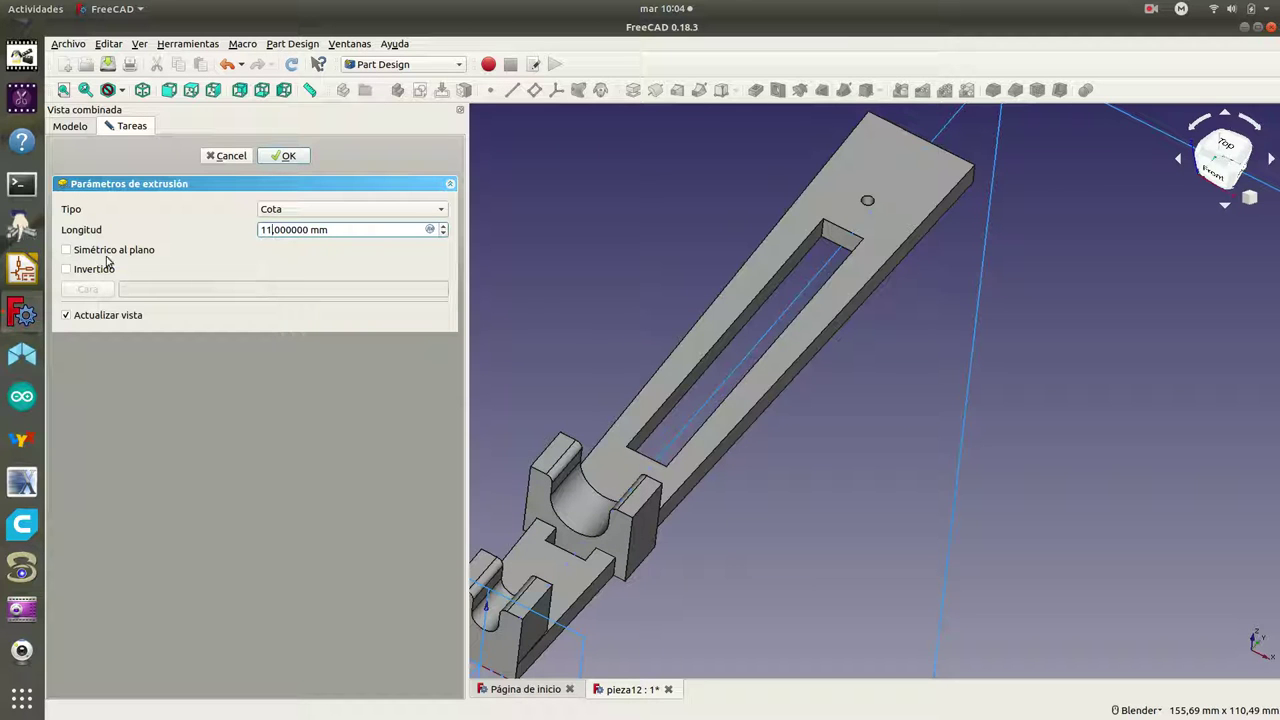
pyautogui.click(67, 273)
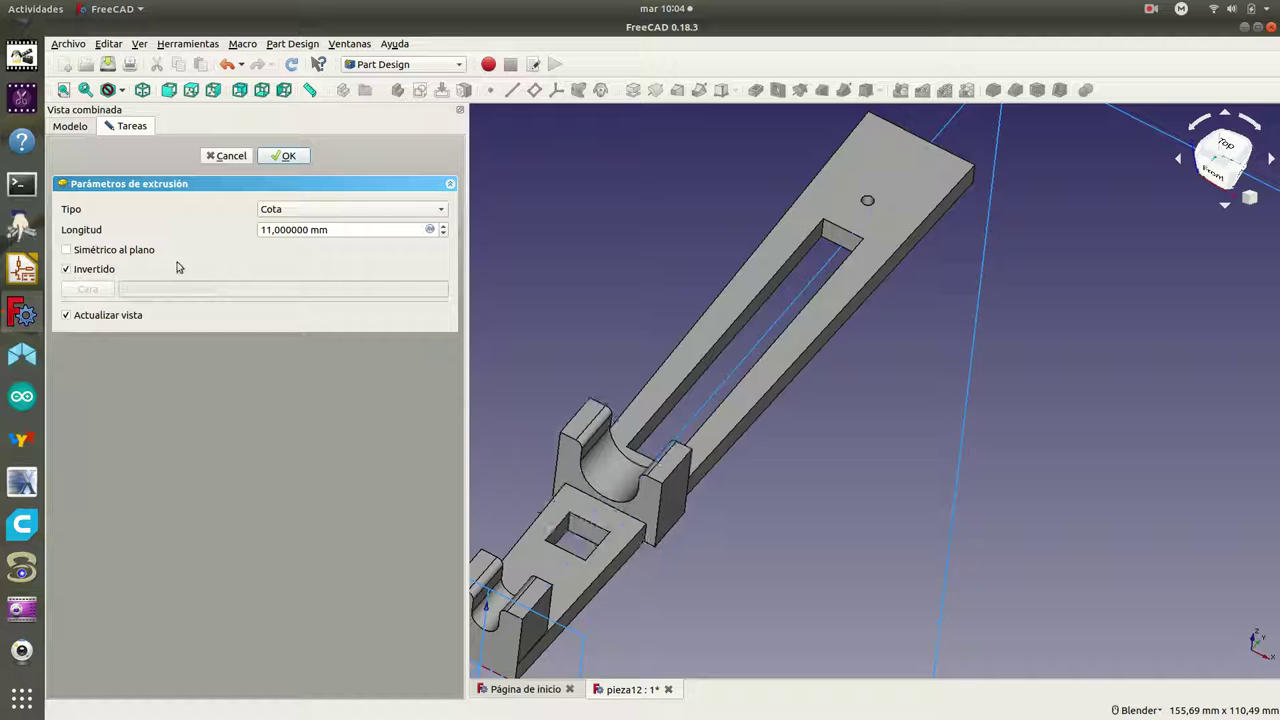
pyautogui.click(288, 157)
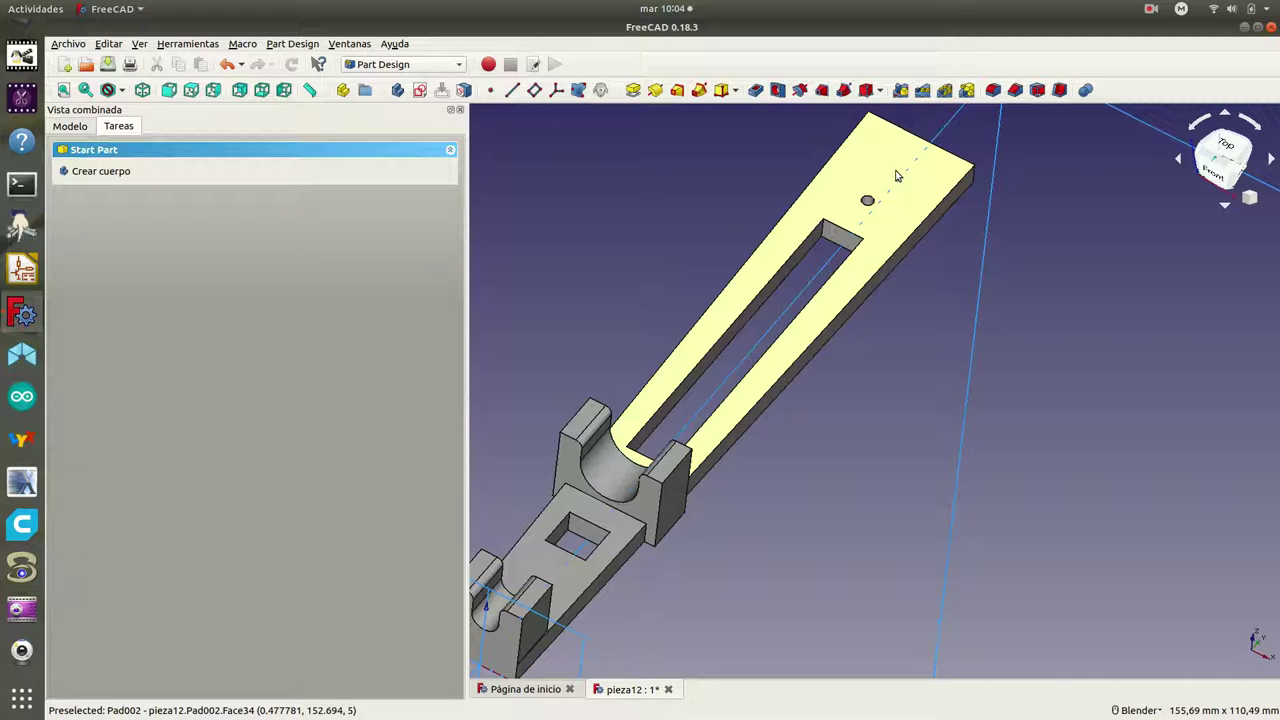
# Step: Attach a datum plane to the notch block's end face with a -108 mm Z offset
pyautogui.click(647, 512)
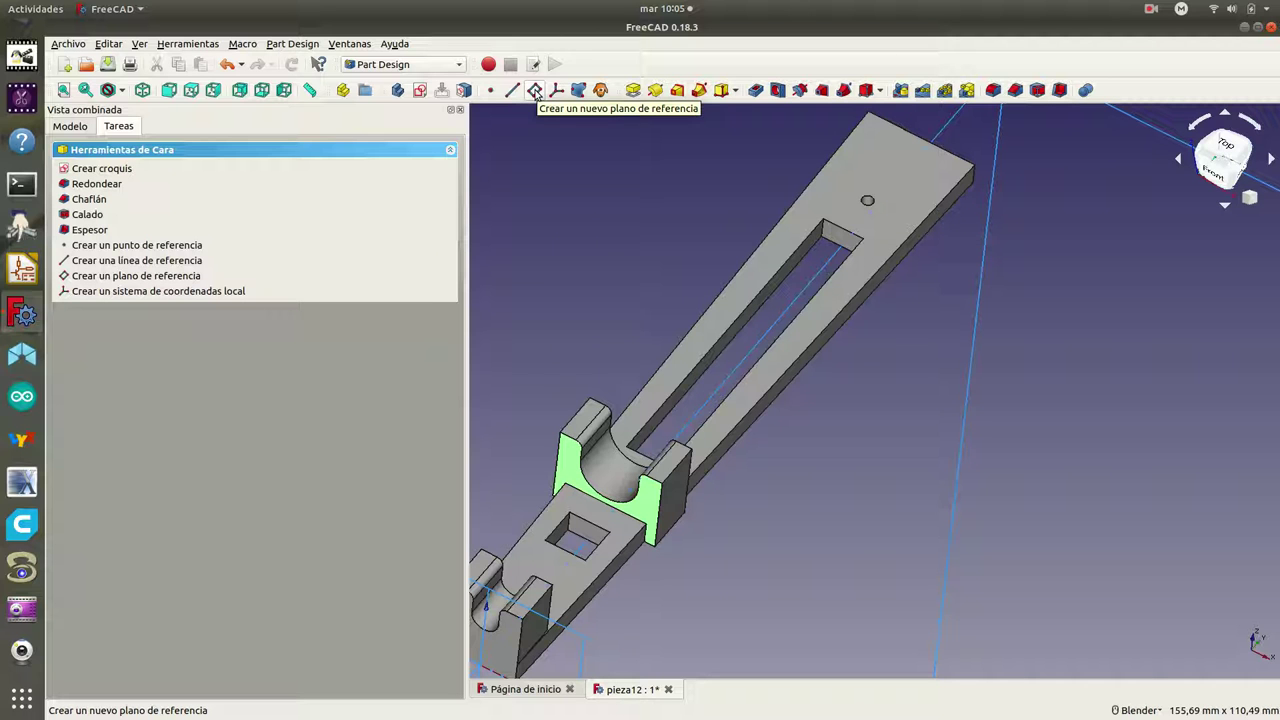
pyautogui.click(535, 91)
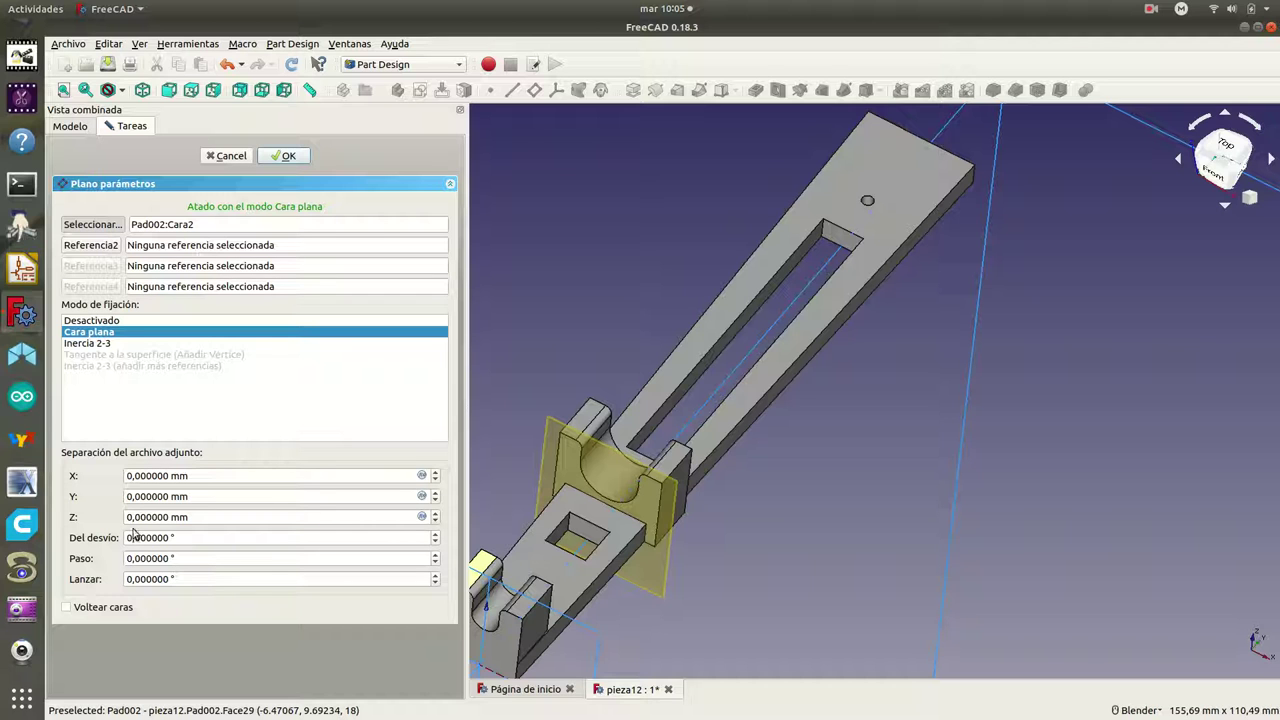
pyautogui.click(436, 521)
pyautogui.click(436, 521)
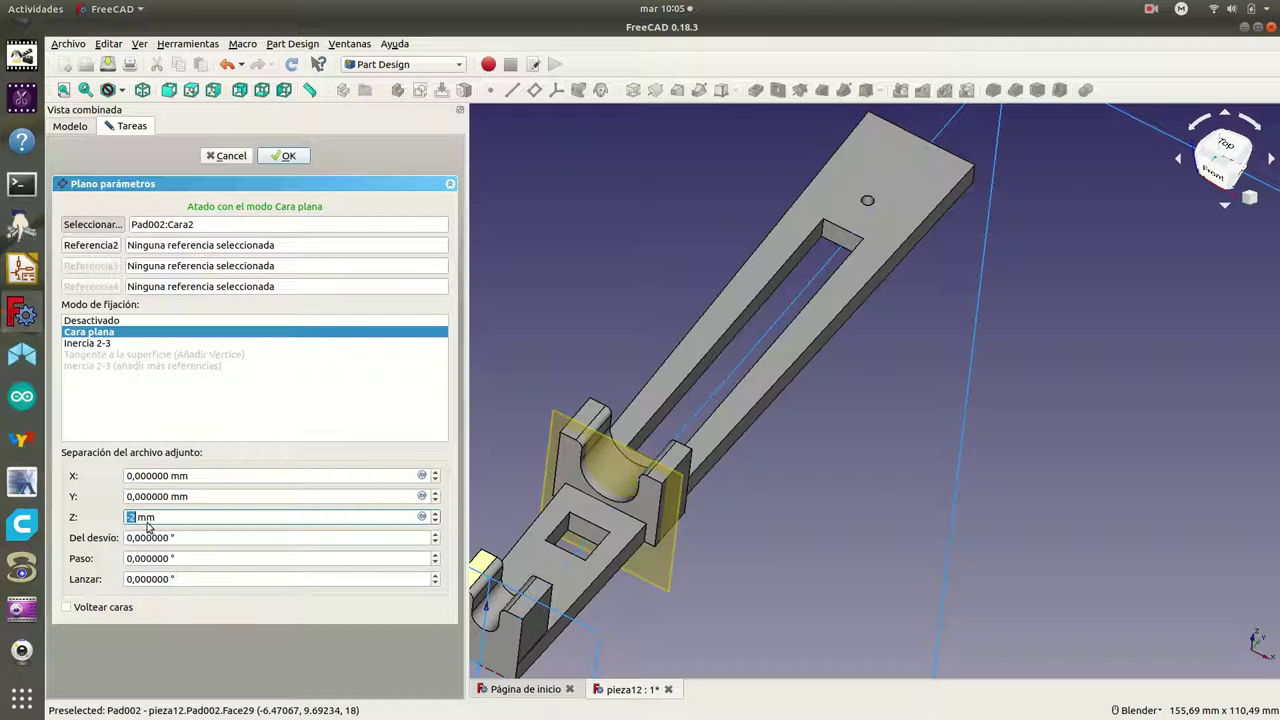
pyautogui.press('BackSpace')
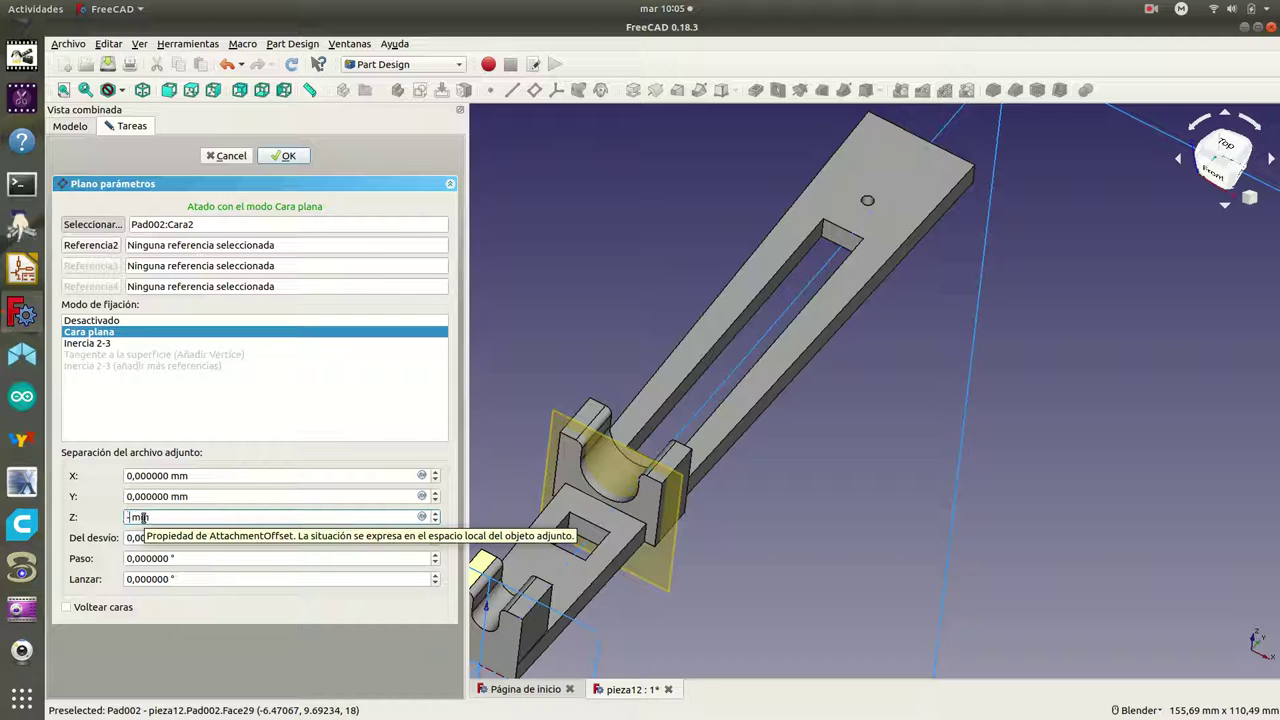
pyautogui.write('- 108')
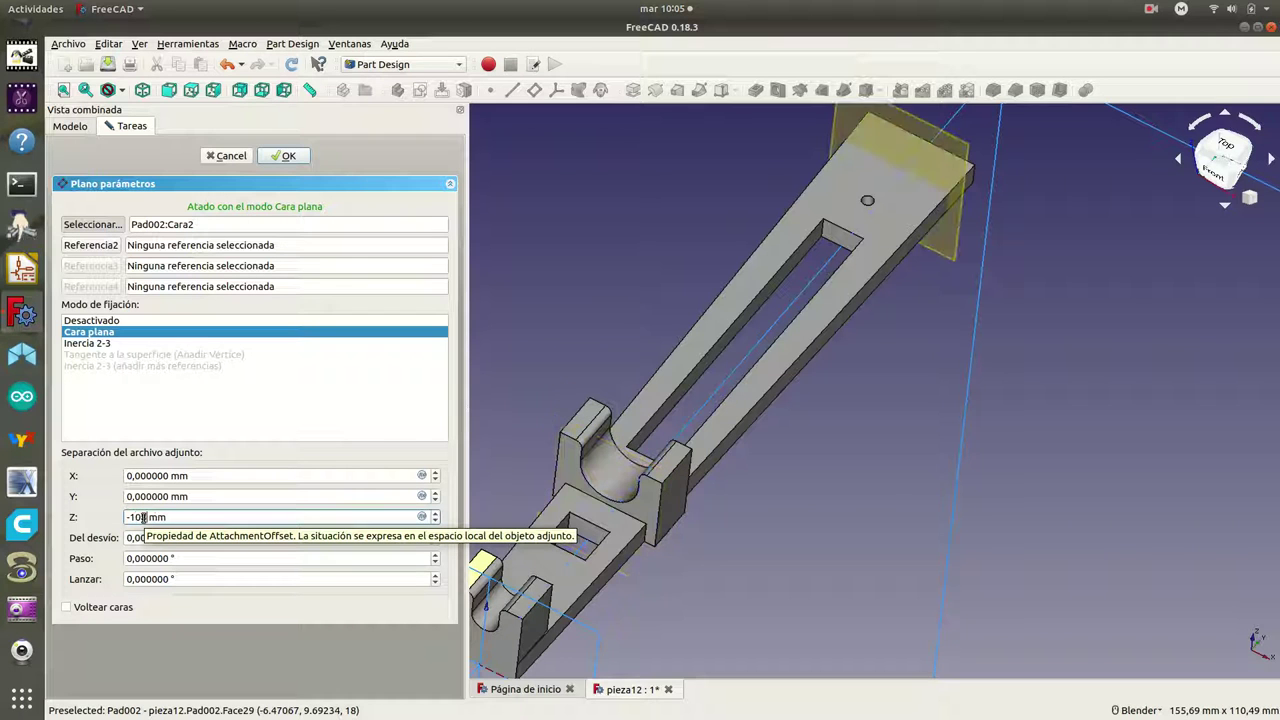
pyautogui.click(288, 156)
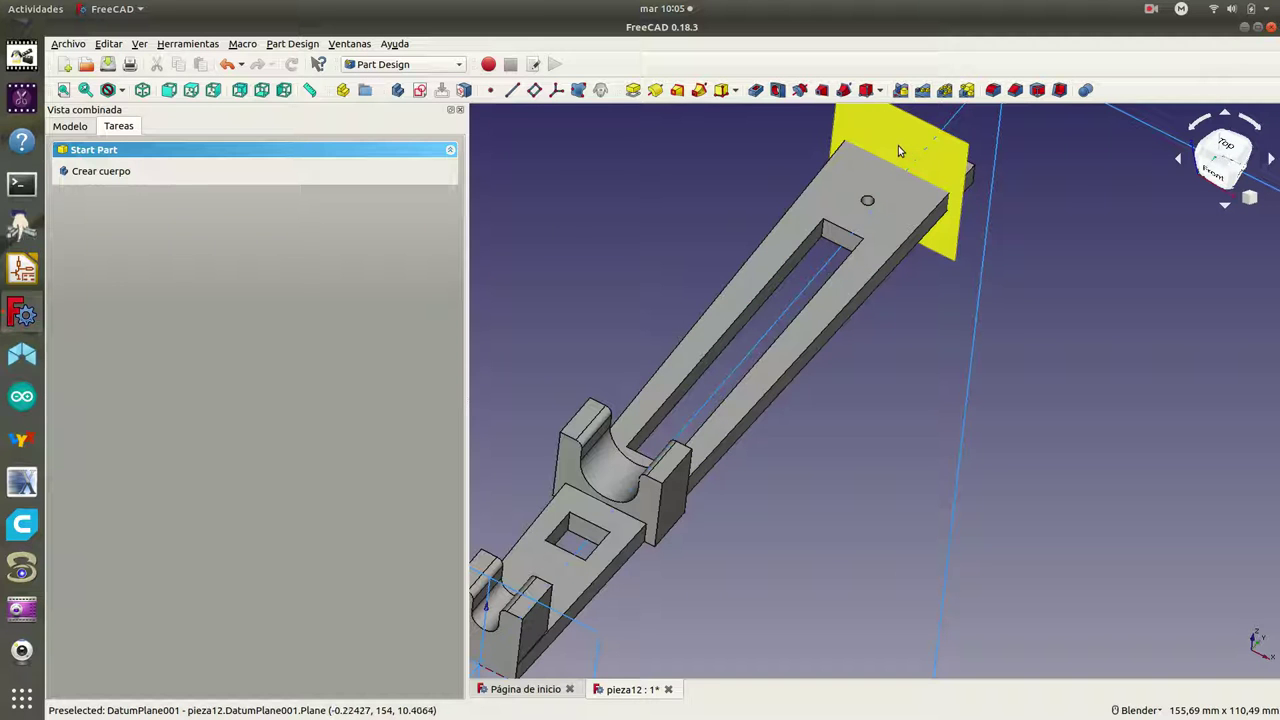
# Step: Start a new sketch on the datum plane and hide Pad002
pyautogui.click(898, 145)
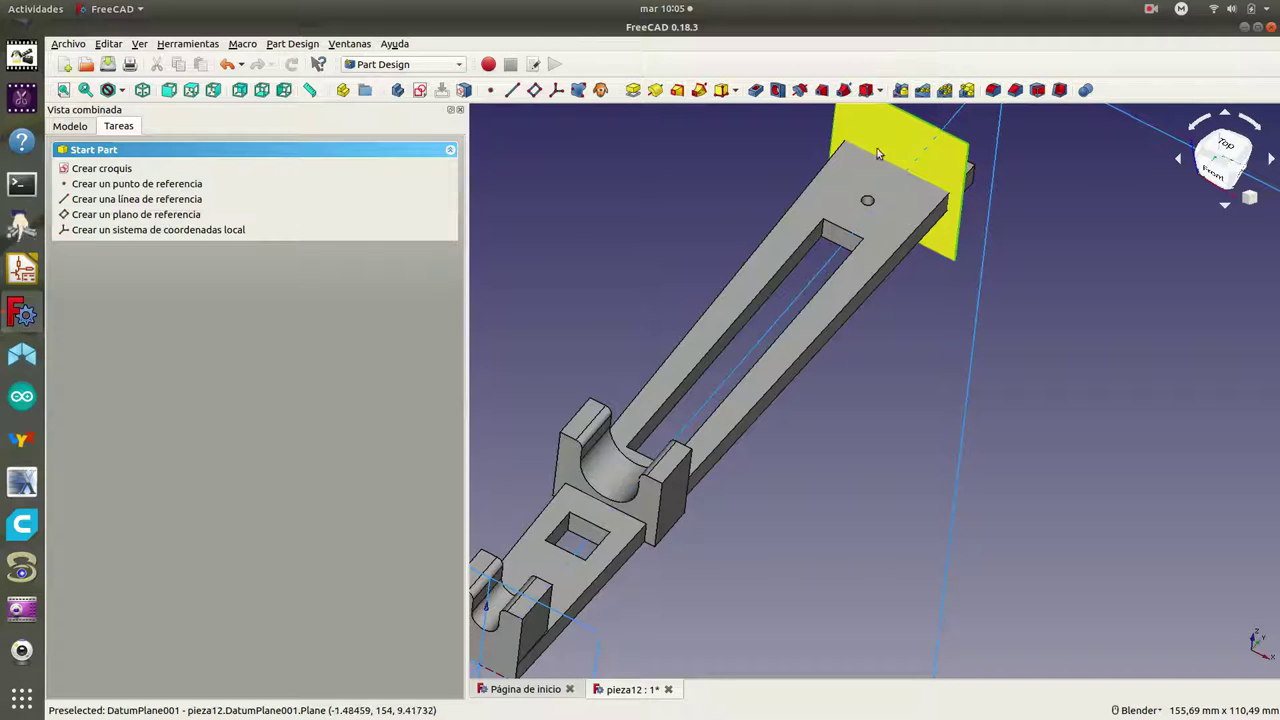
pyautogui.click(104, 168)
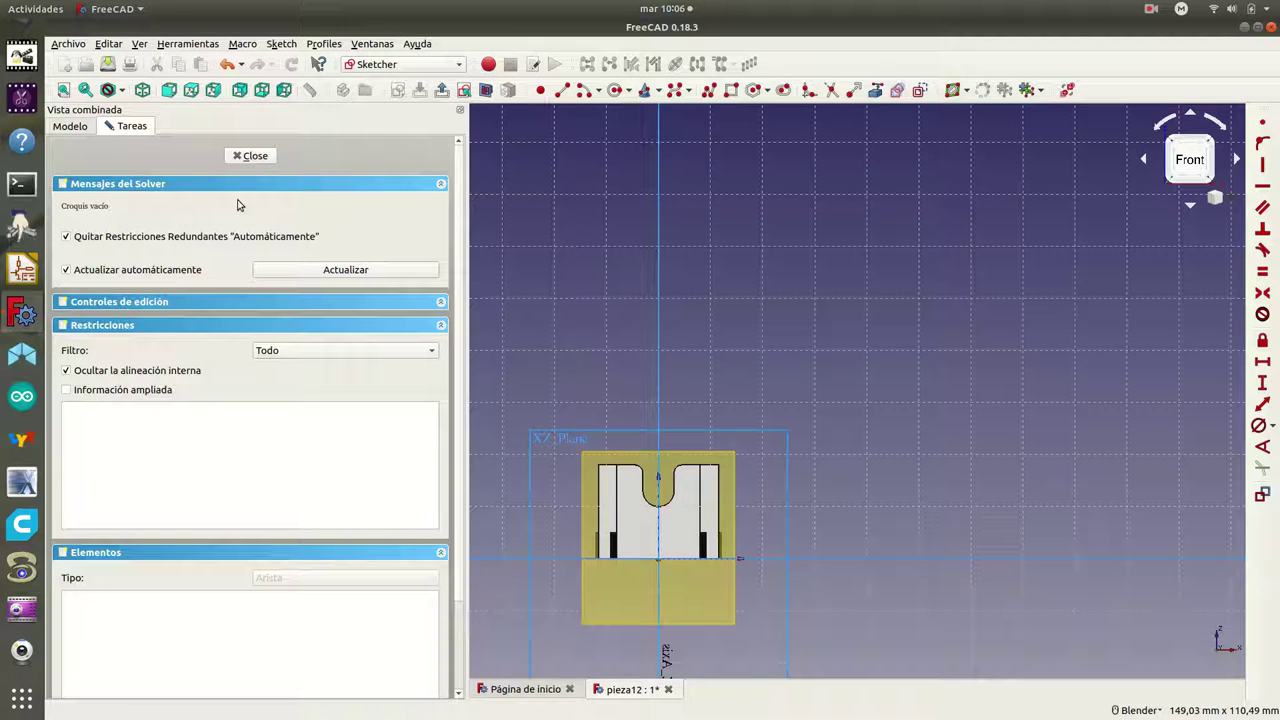
pyautogui.click(70, 128)
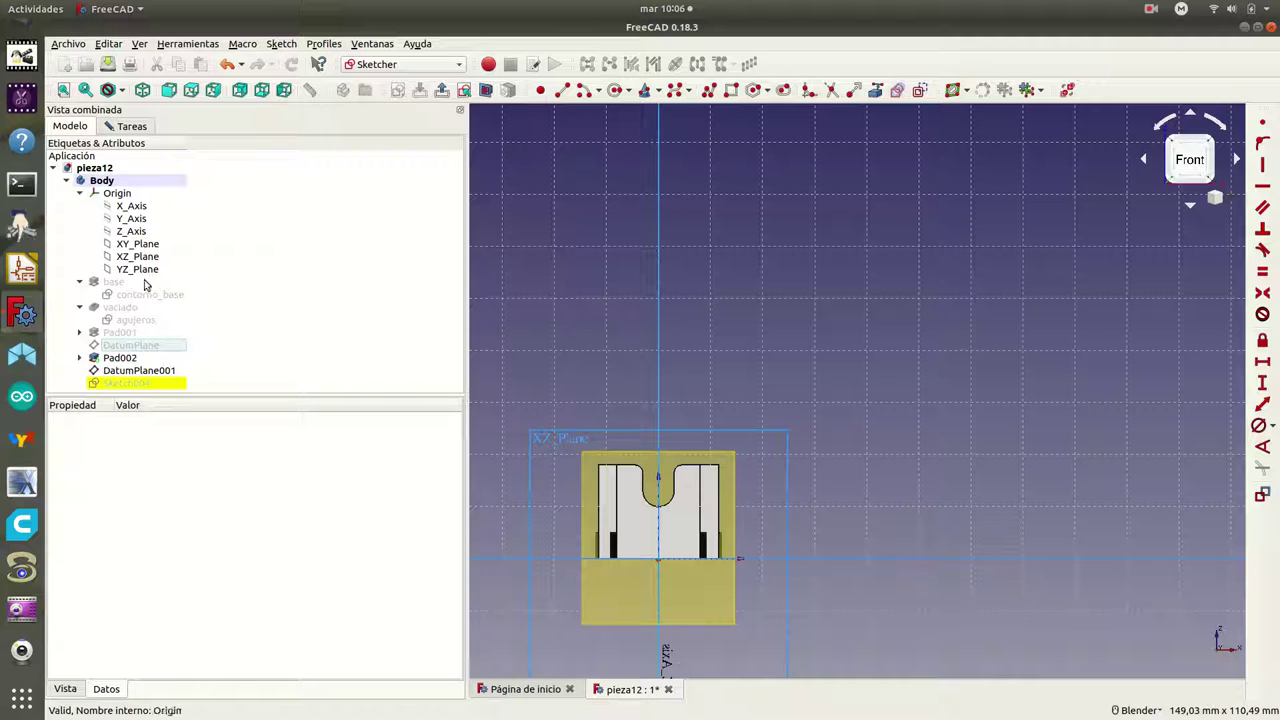
pyautogui.click(127, 362)
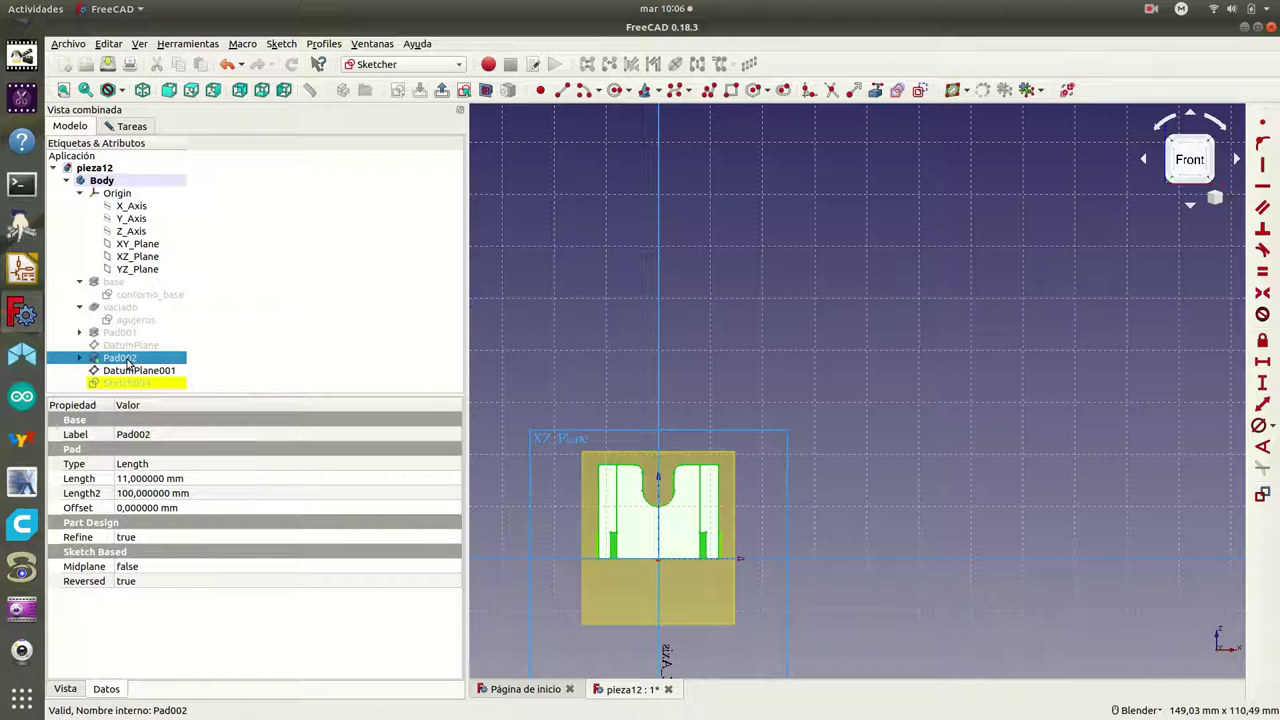
pyautogui.press('space')
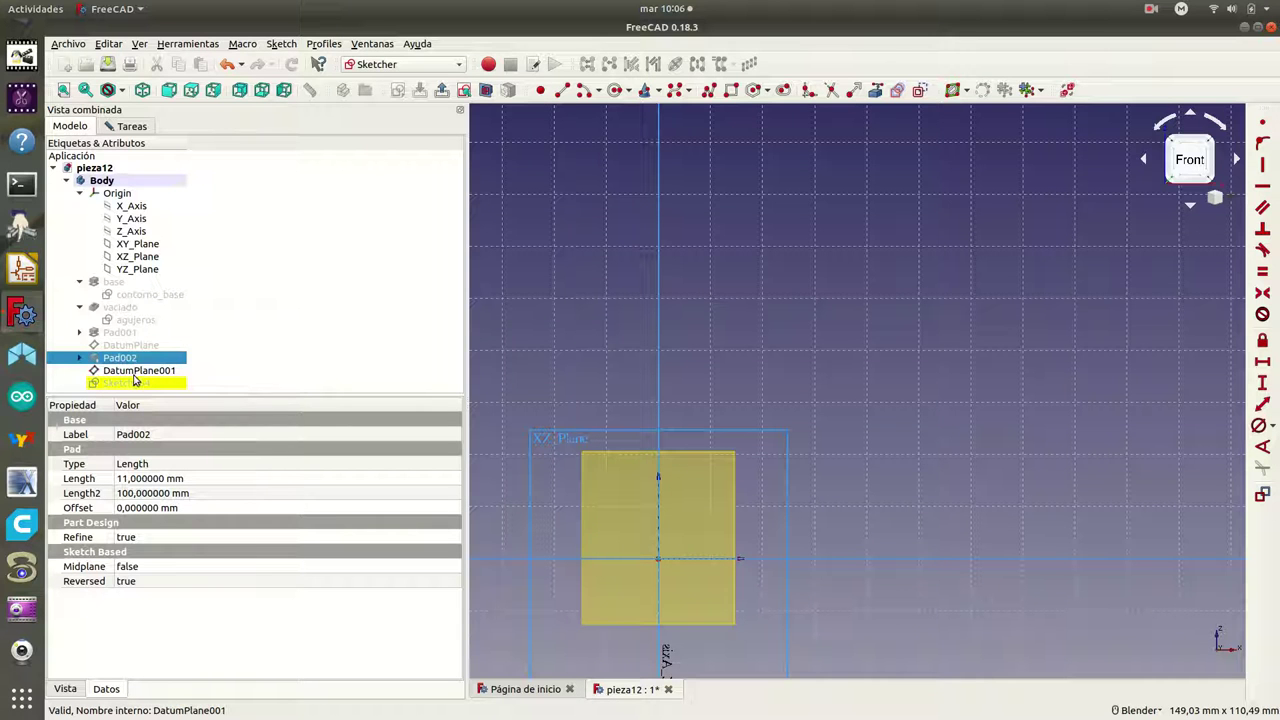
pyautogui.click(135, 374)
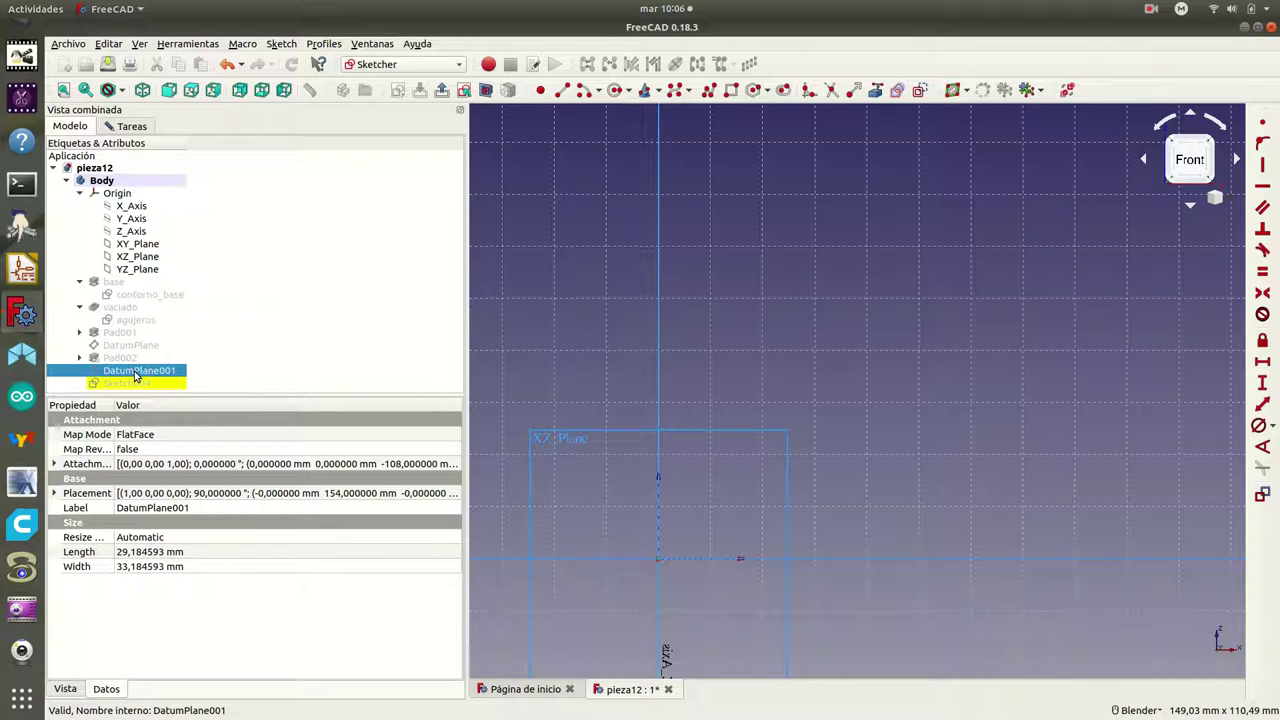
# Step: Show the Sketcher task panel and centre the XZ plane in the view
pyautogui.click(128, 126)
pyautogui.keyDown('shift'); pyautogui.moveTo(618, 494); pyautogui.dragTo(777, 306, button='middle'); pyautogui.keyUp('shift')
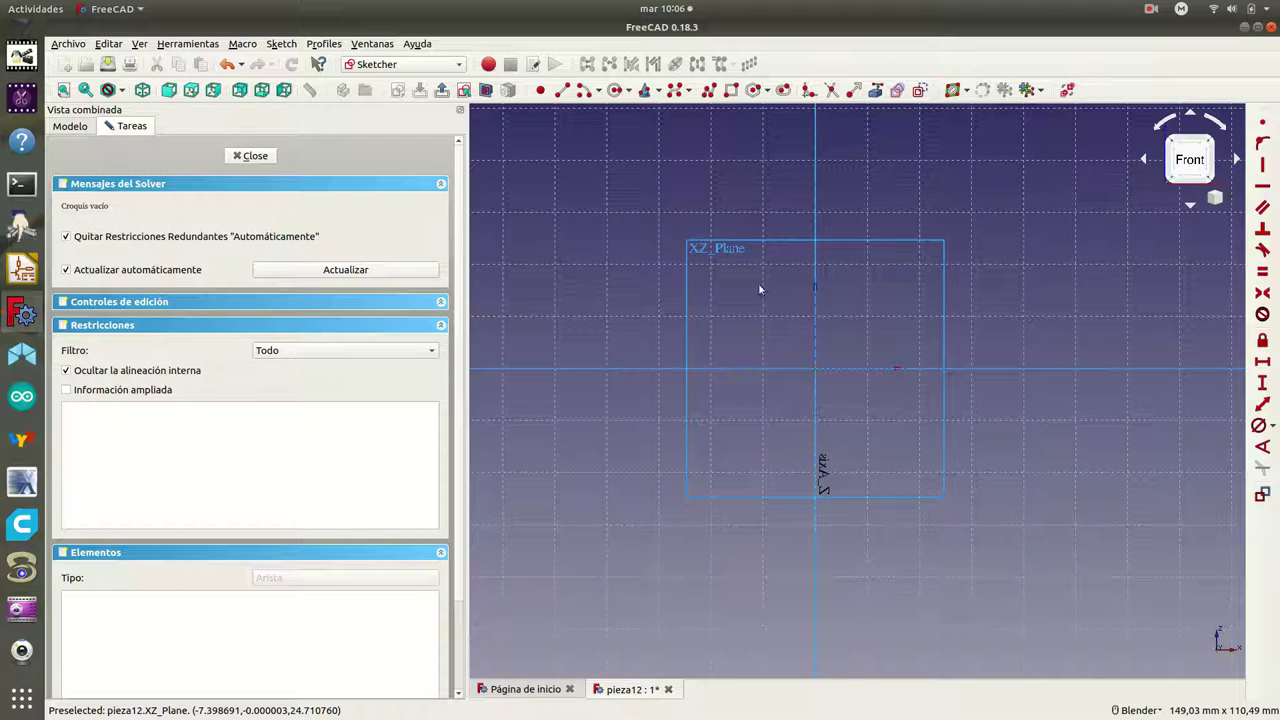
pyautogui.scroll(4, 786, 358)
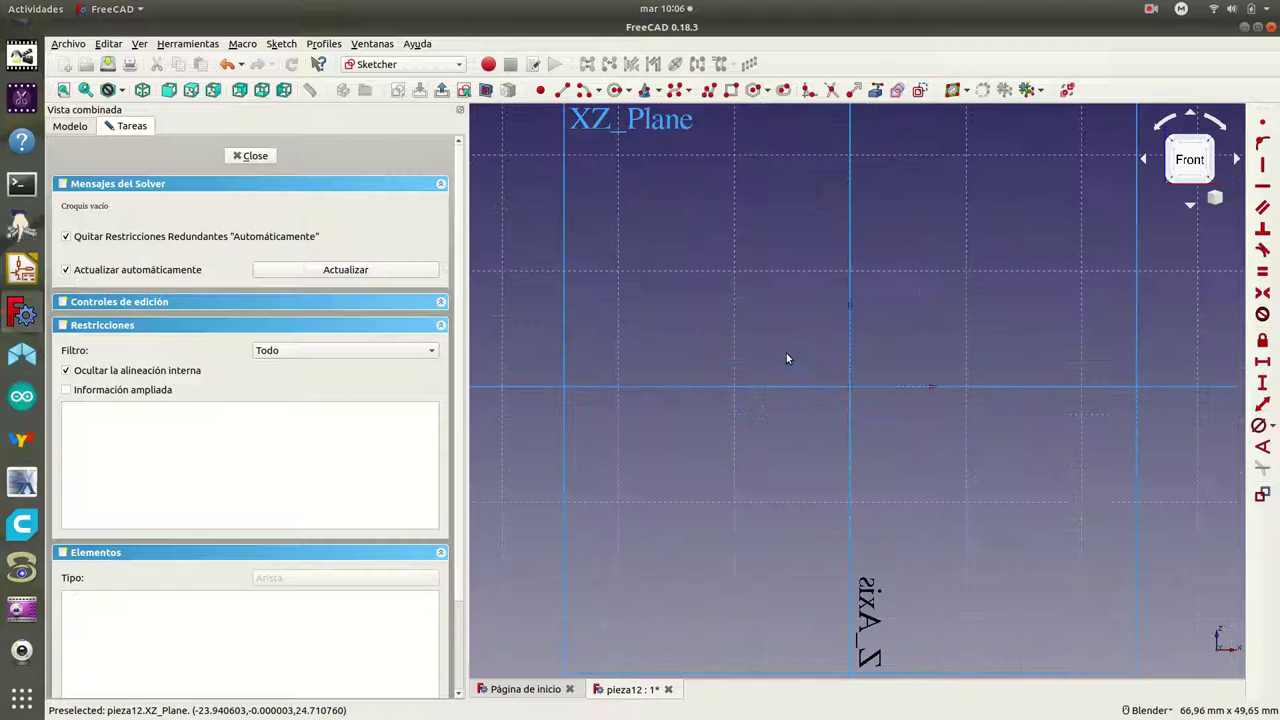
pyautogui.scroll(-2, 786, 358)
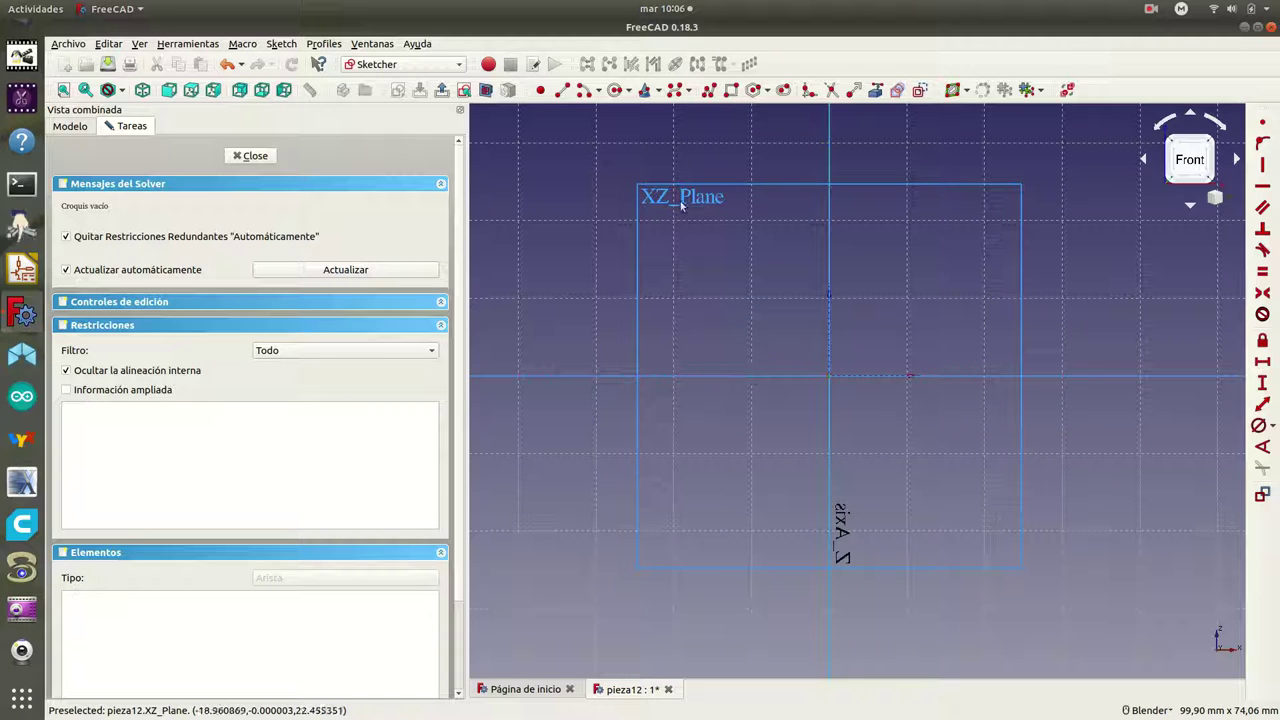
pyautogui.click(563, 91)
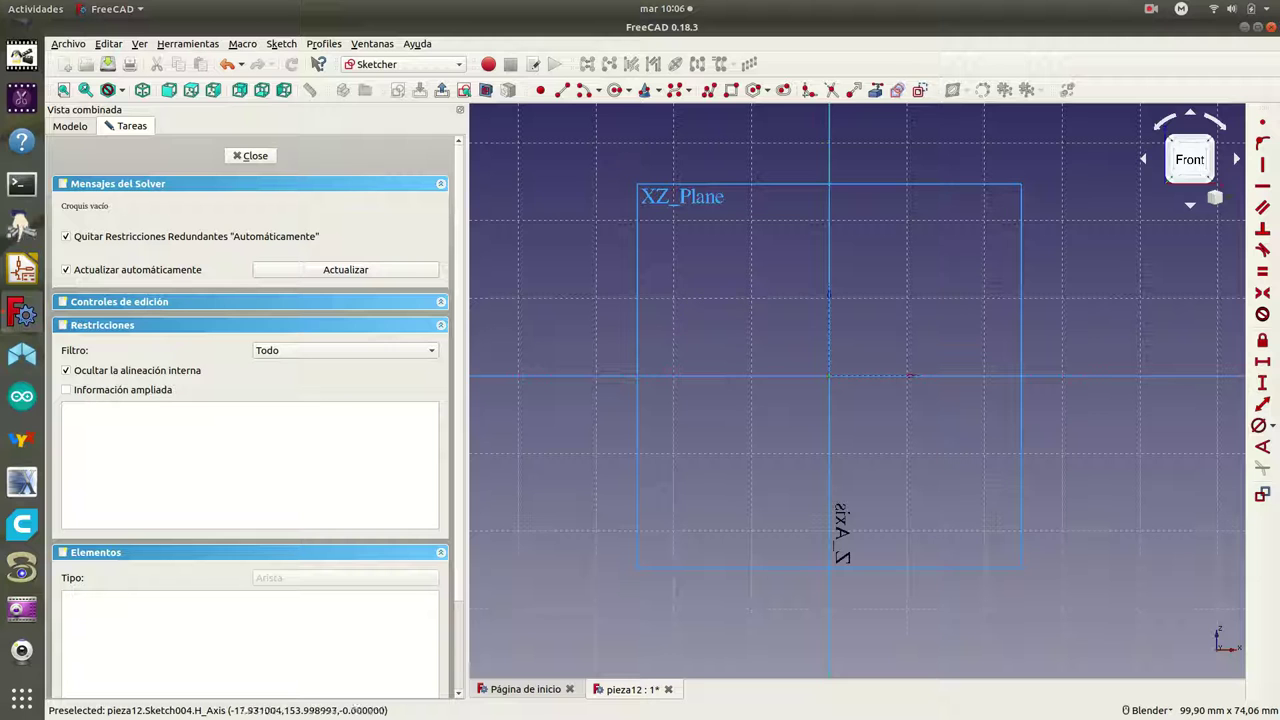
# Step: Draw a horizontal base line along the horizontal axis
pyautogui.click(700, 376)
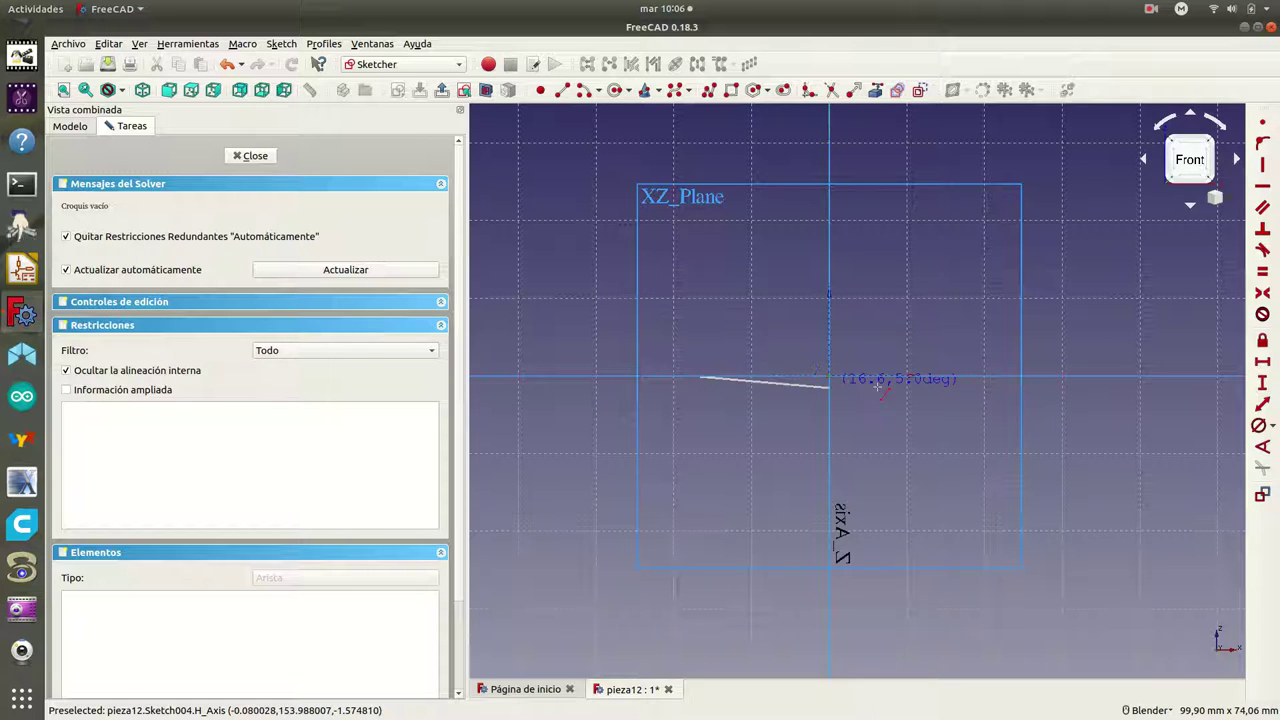
pyautogui.click(978, 375)
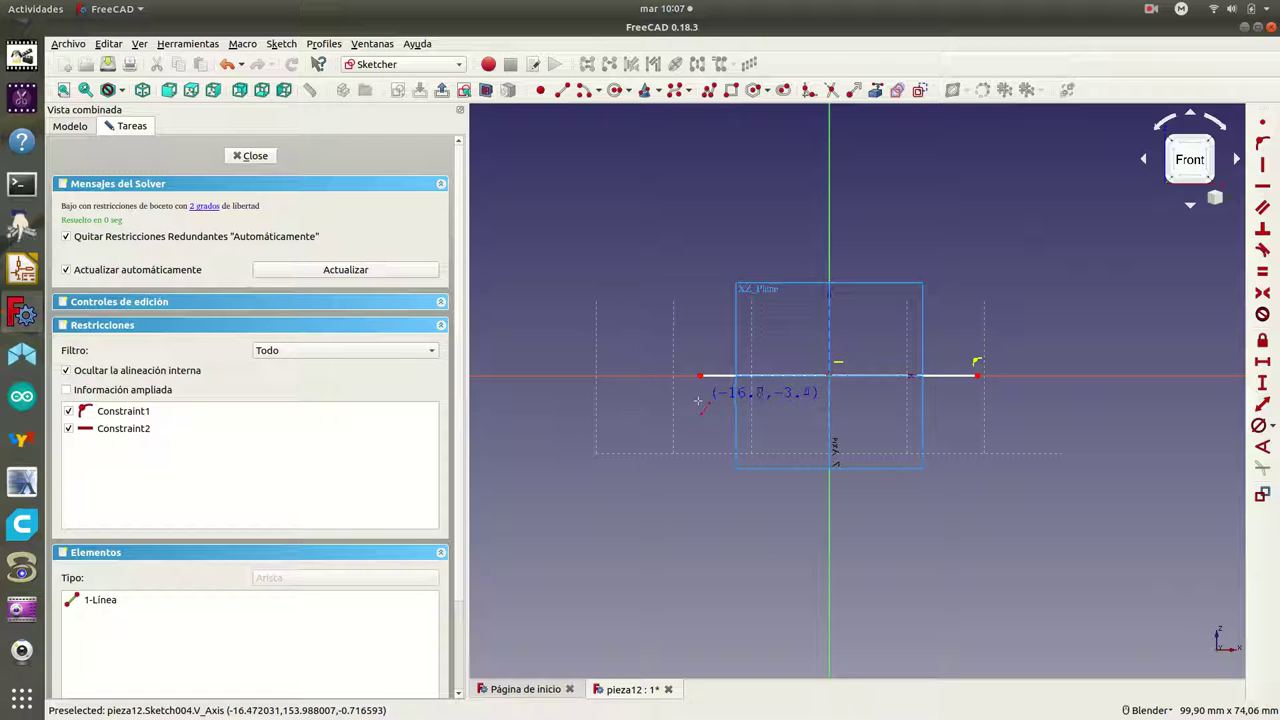
pyautogui.rightClick(699, 378)
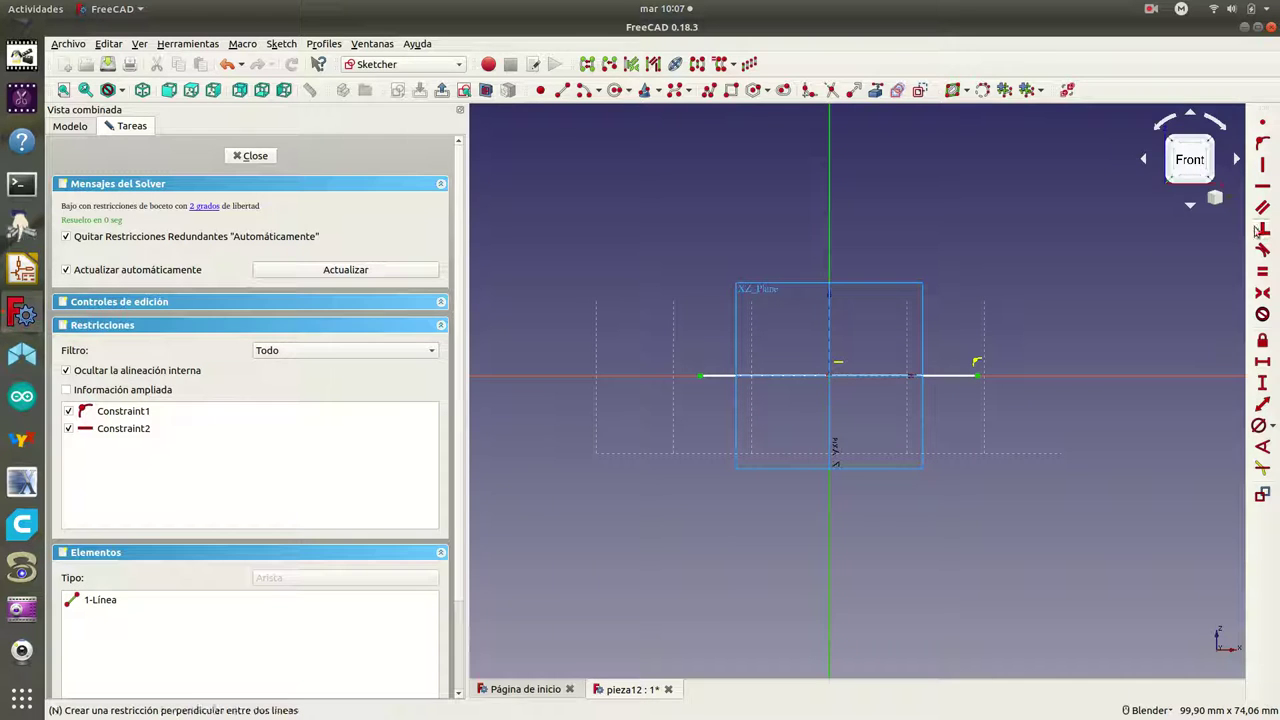
pyautogui.click(1262, 294)
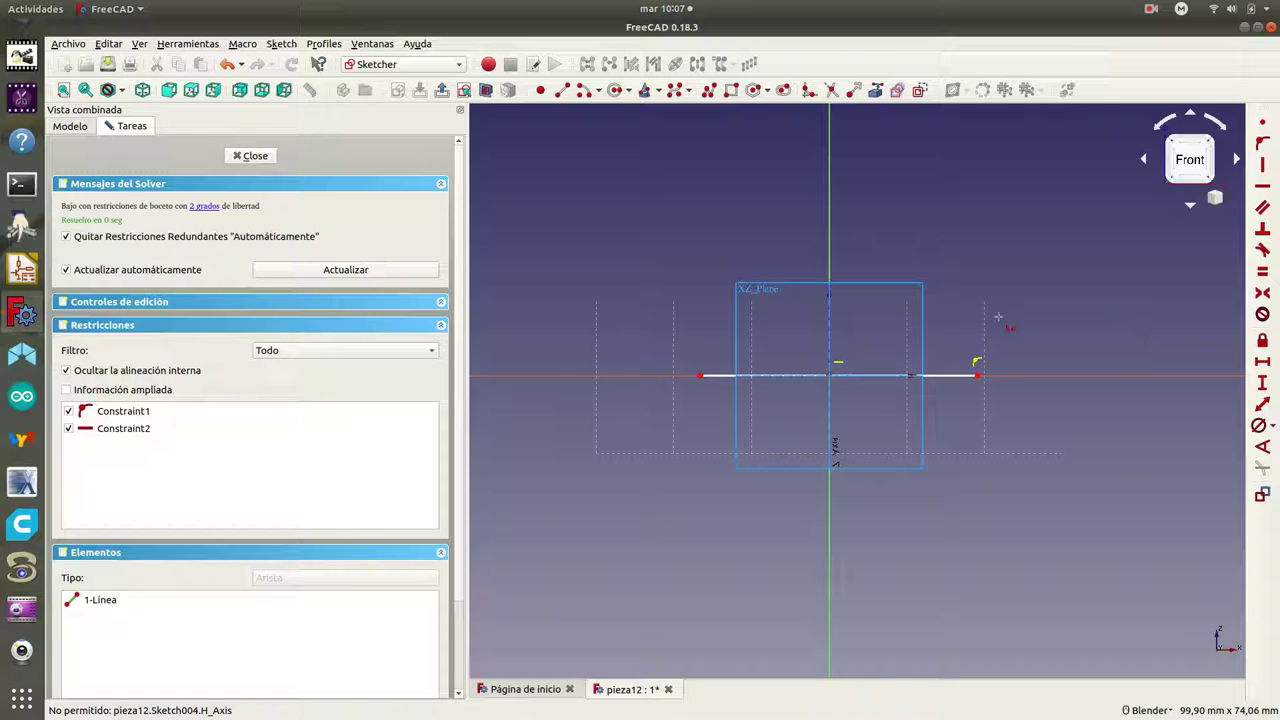
pyautogui.scroll(2, 973, 340)
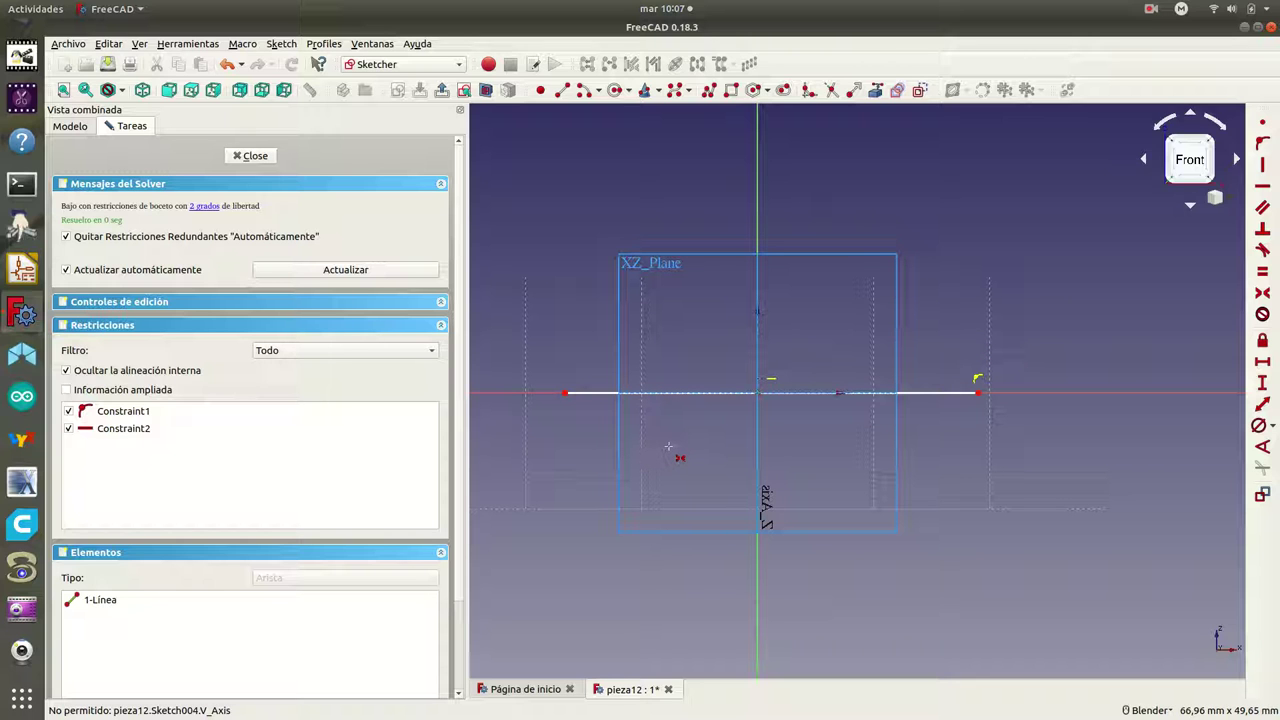
# Step: Make the base line symmetric about the vertical axis and 25 mm long
pyautogui.click(565, 393)
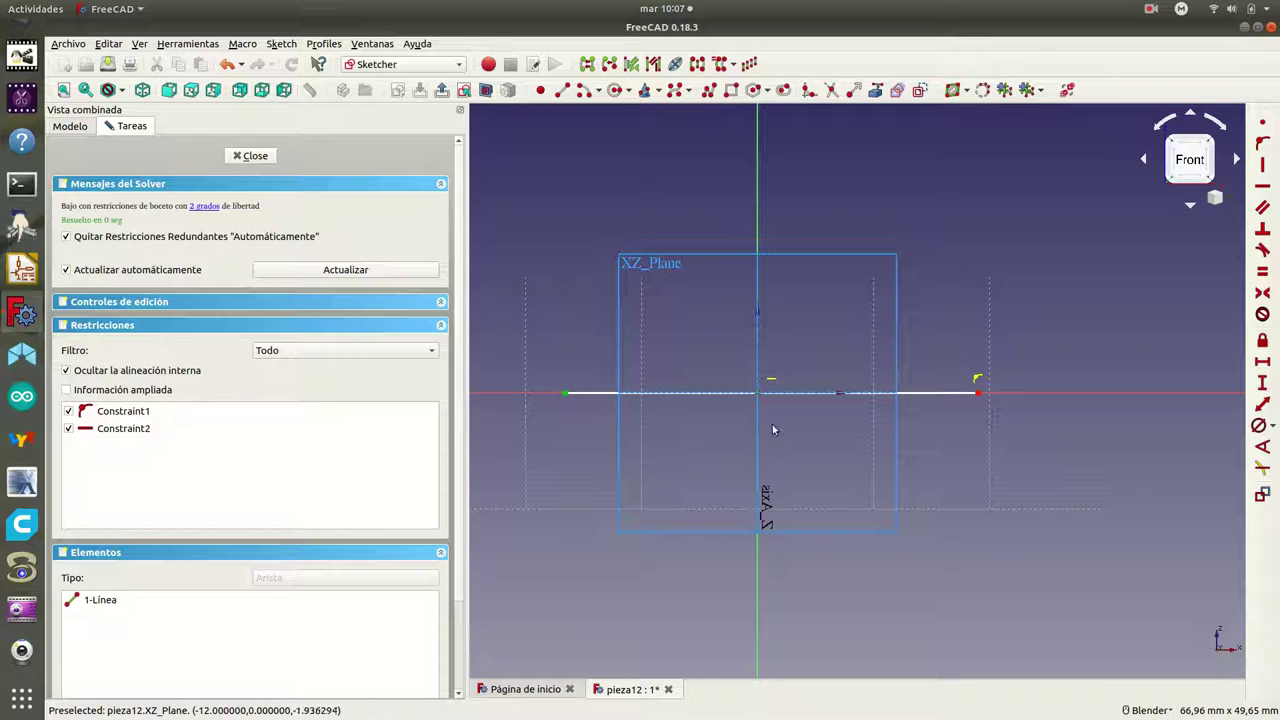
pyautogui.click(978, 394)
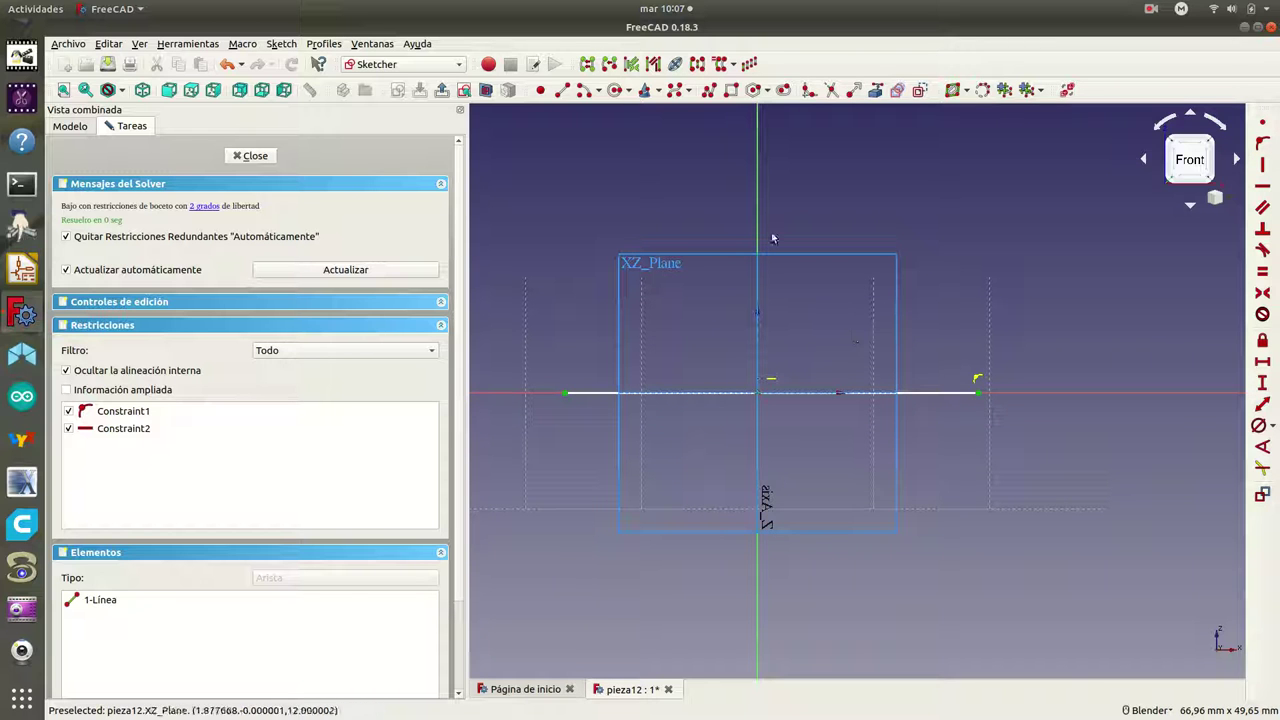
pyautogui.click(1262, 292)
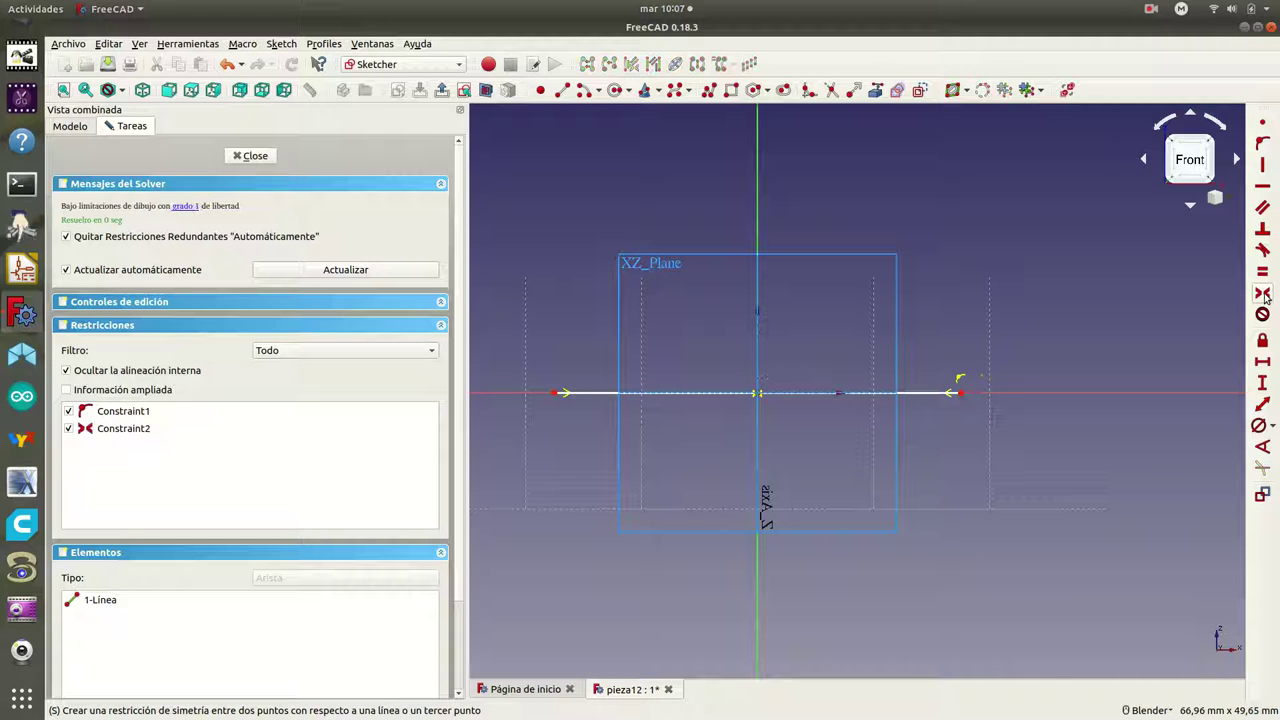
pyautogui.click(812, 393)
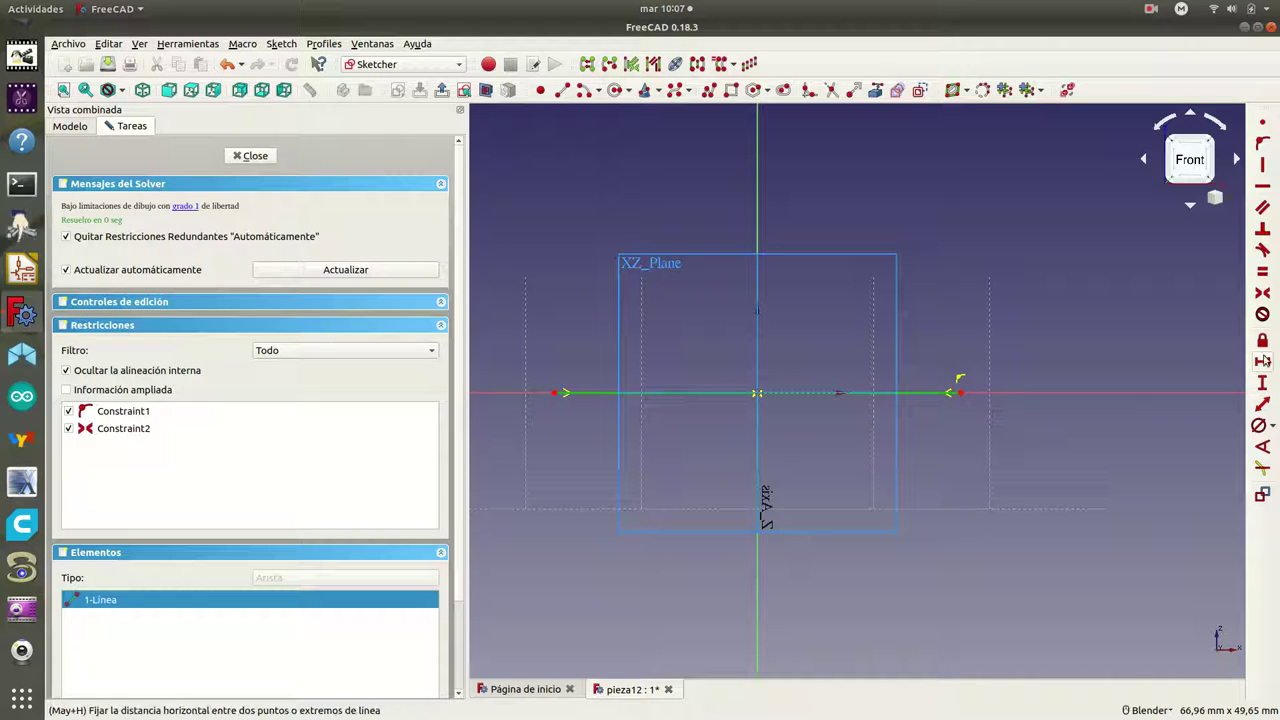
pyautogui.click(1262, 362)
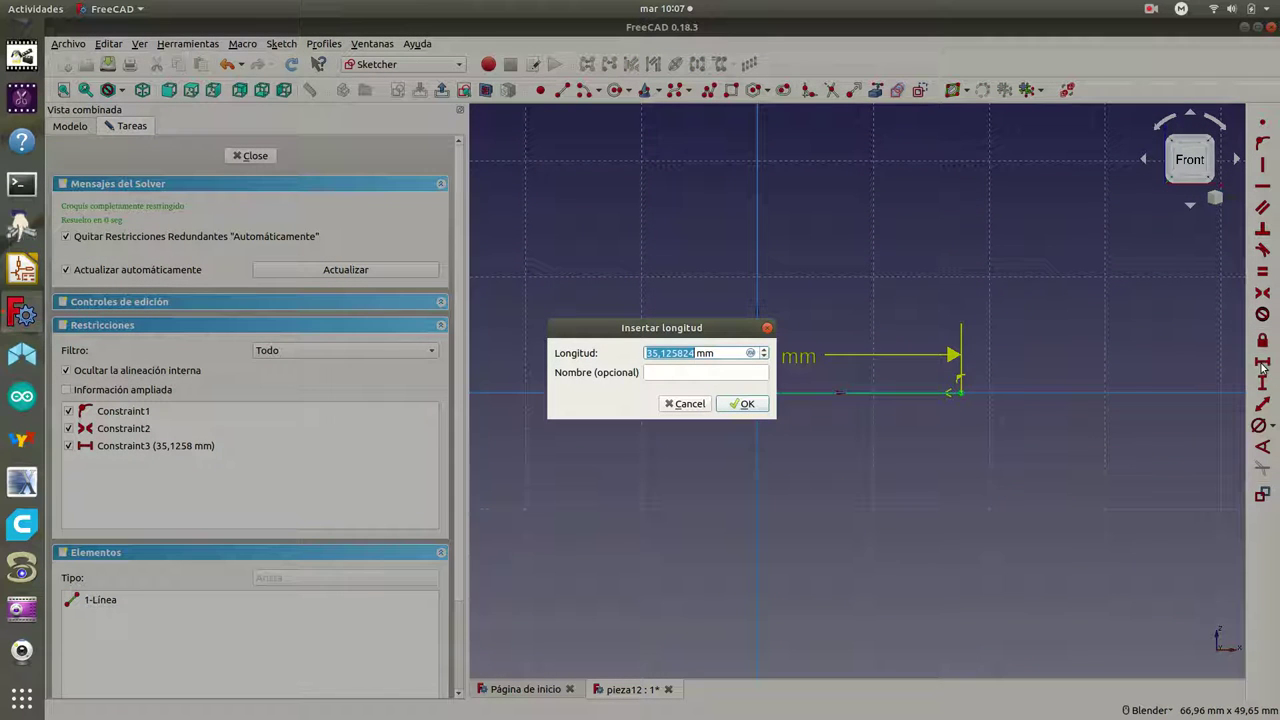
pyautogui.write('25')
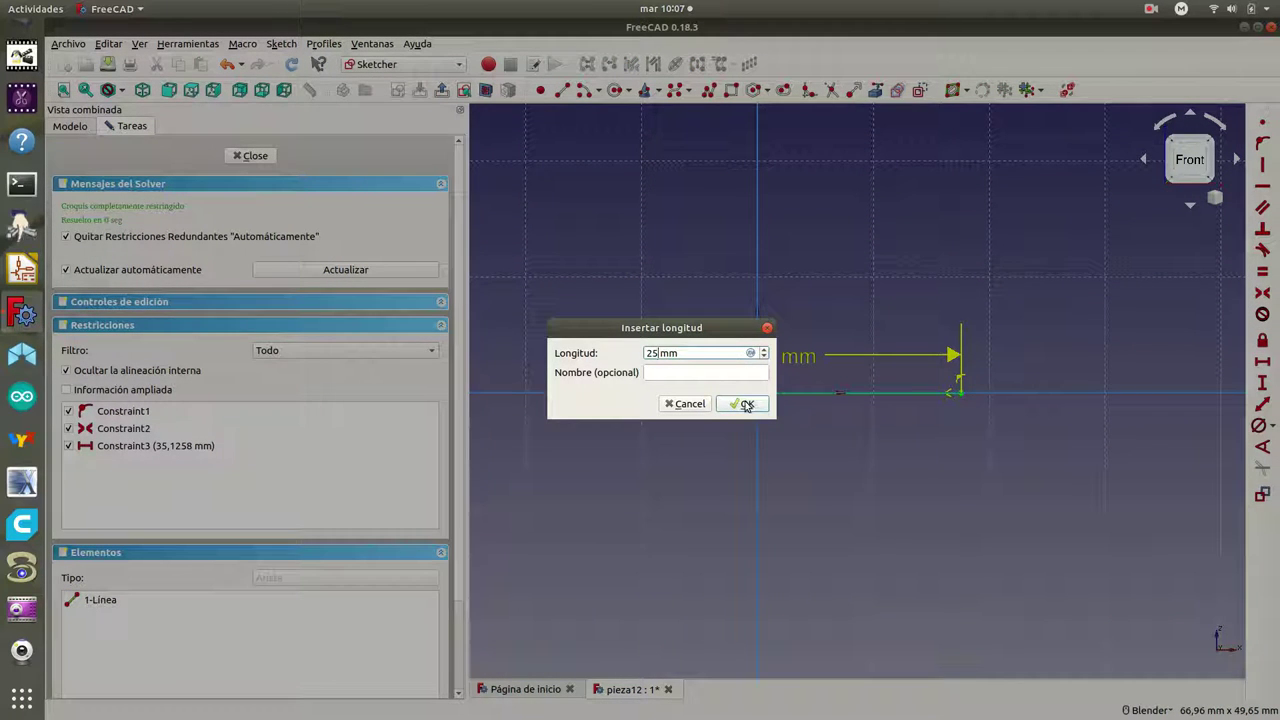
pyautogui.click(746, 404)
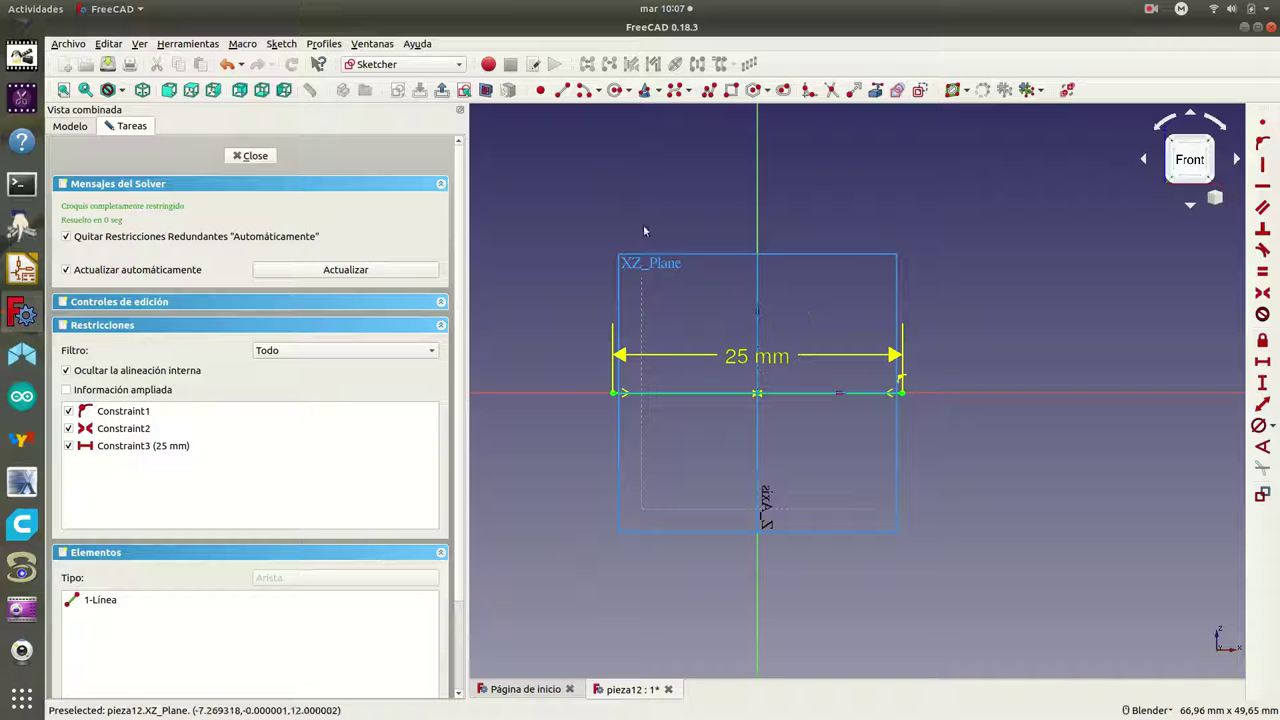
# Step: Draw an 18 mm vertical edge rising from the base line's left end
pyautogui.click(562, 90)
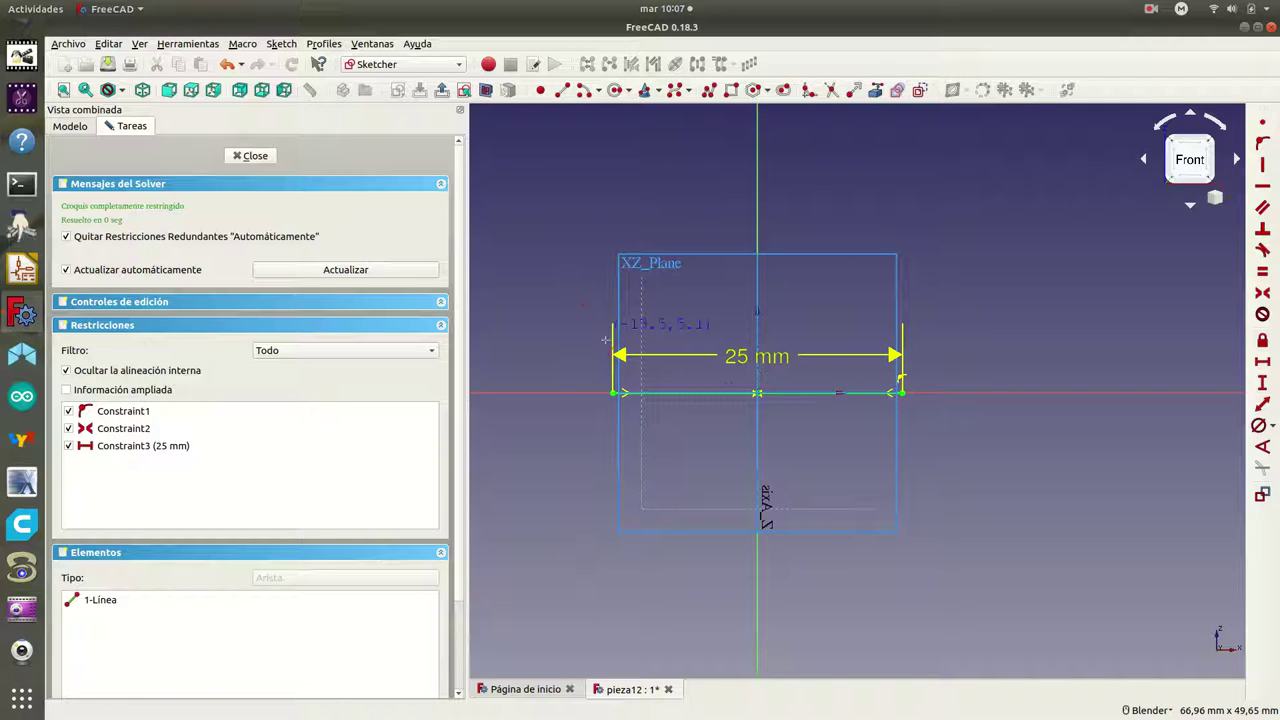
pyautogui.click(614, 392)
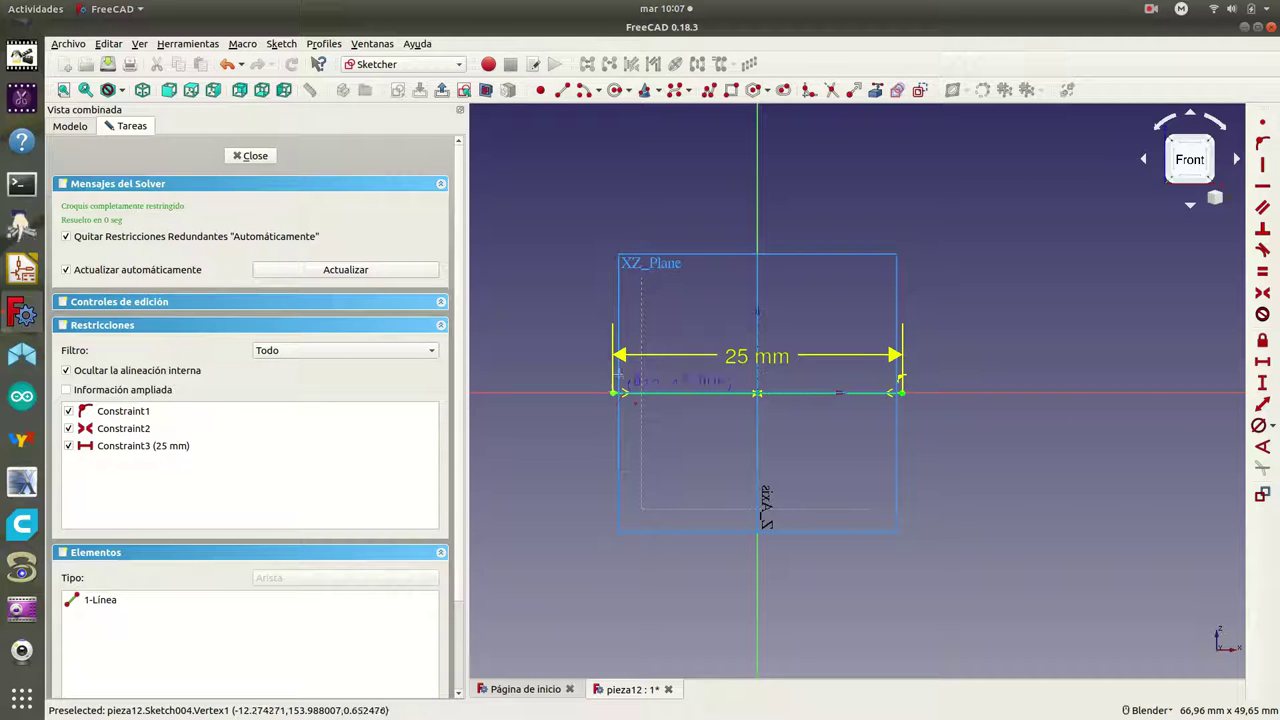
pyautogui.click(613, 176)
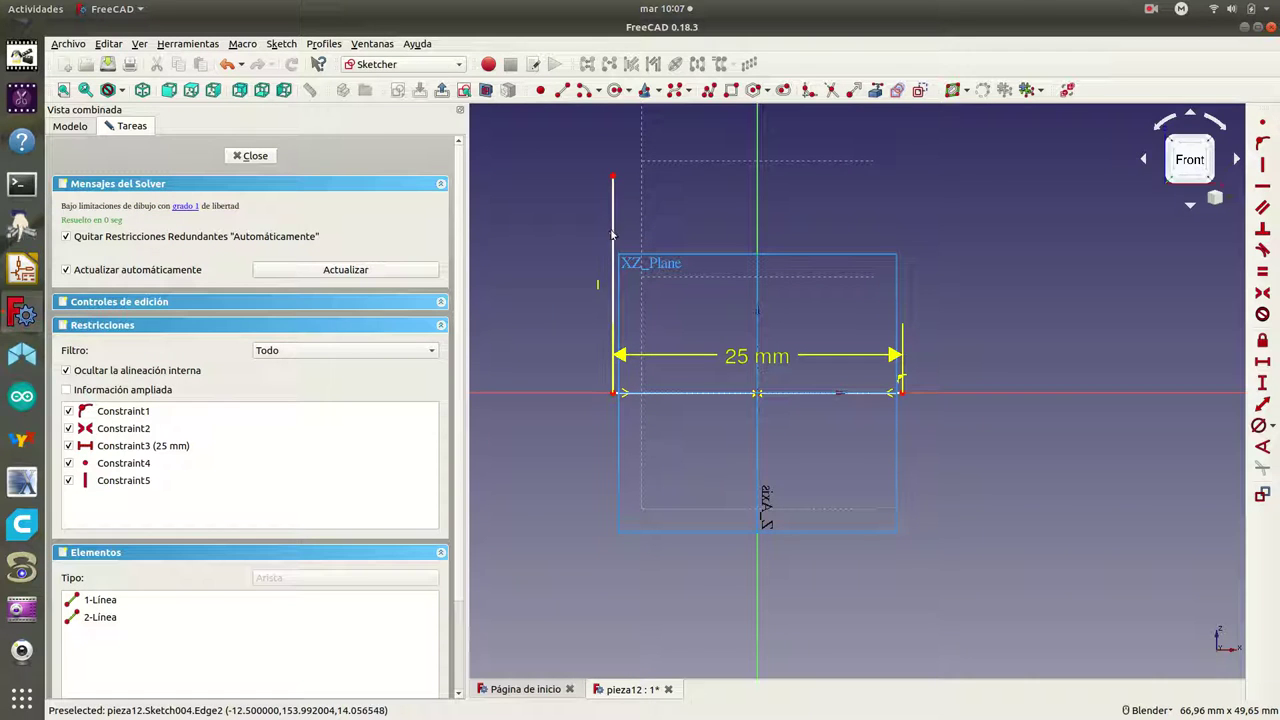
pyautogui.click(614, 235)
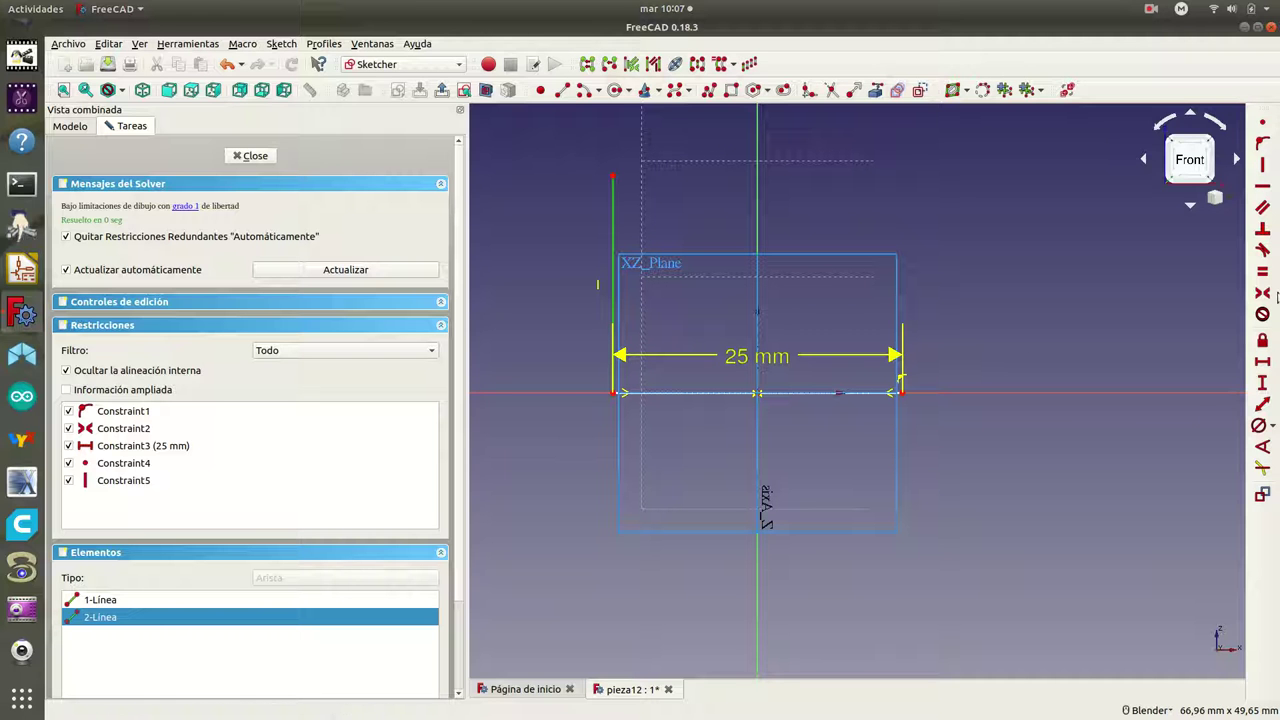
pyautogui.click(1262, 383)
pyautogui.write('18')
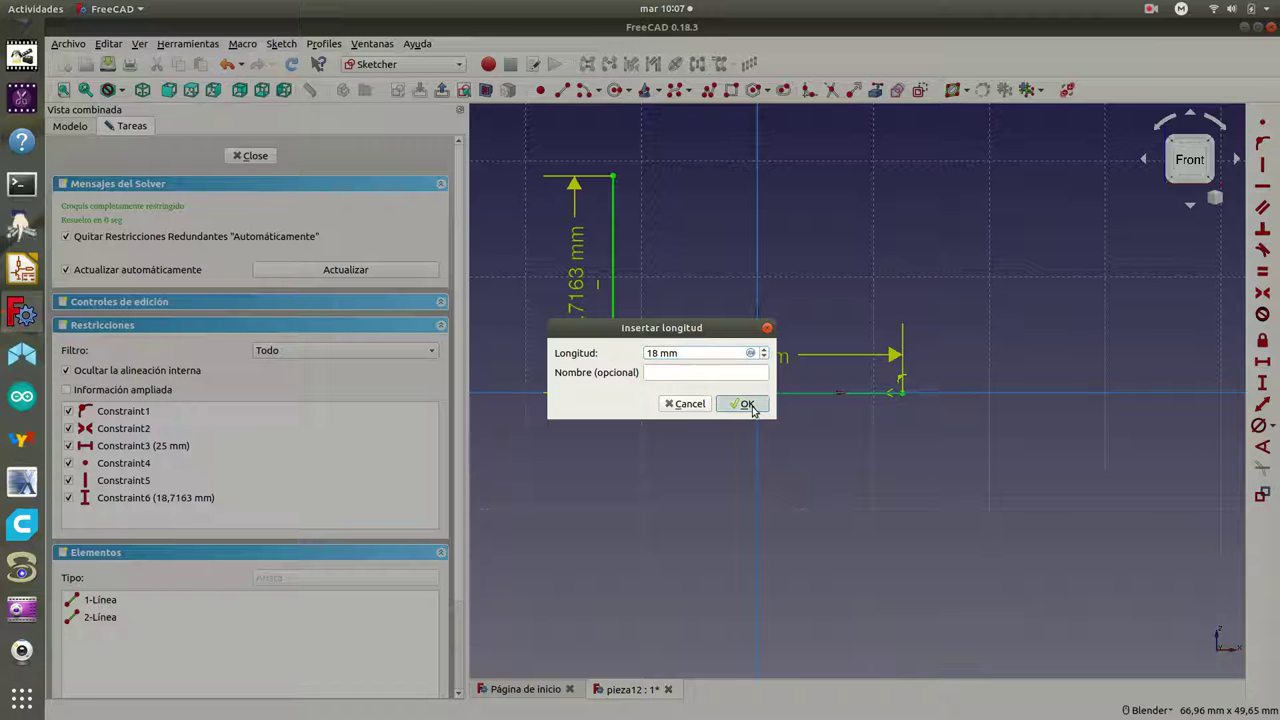
pyautogui.click(745, 403)
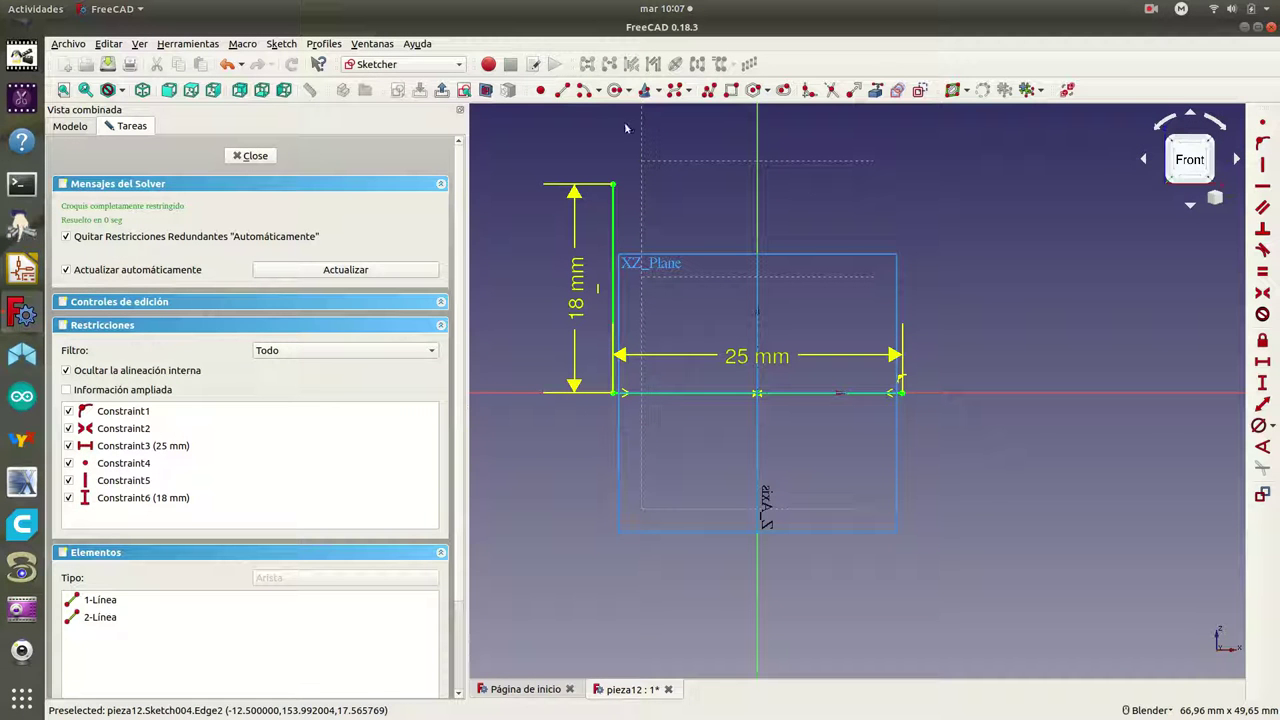
# Step: Add a short top edge and short drop, then fillet the corner between them
pyautogui.click(562, 90)
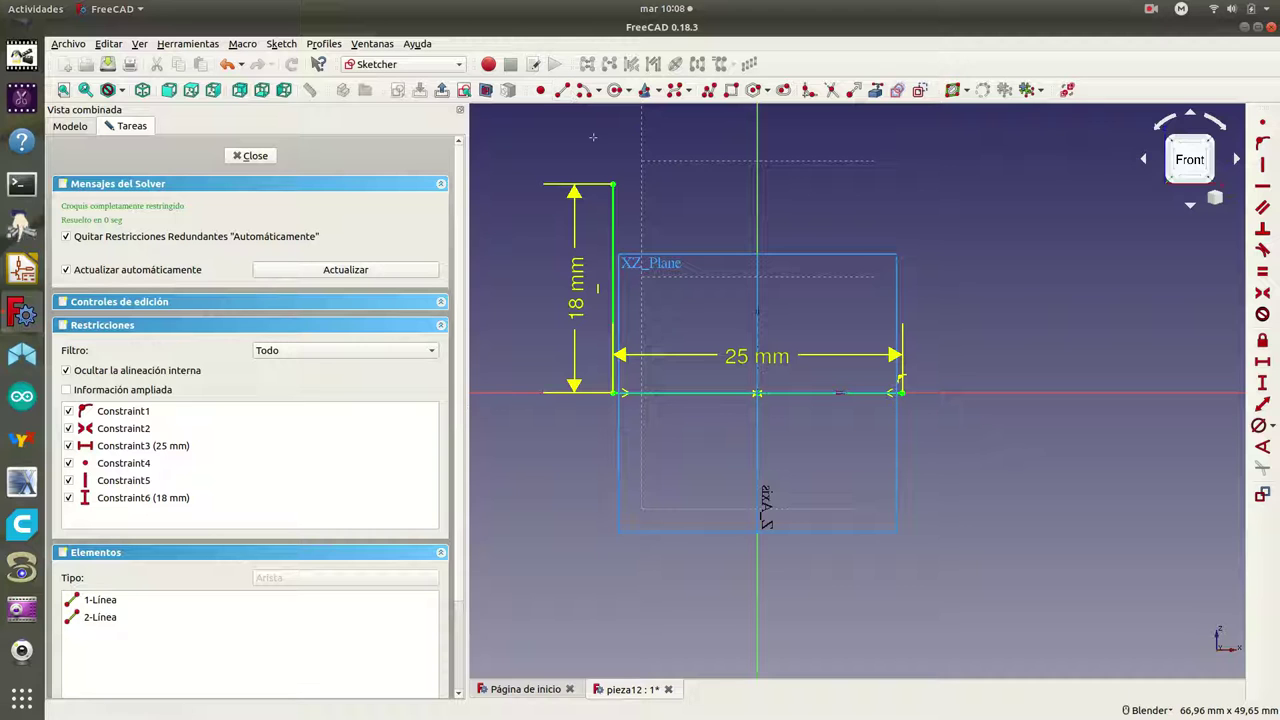
pyautogui.click(613, 185)
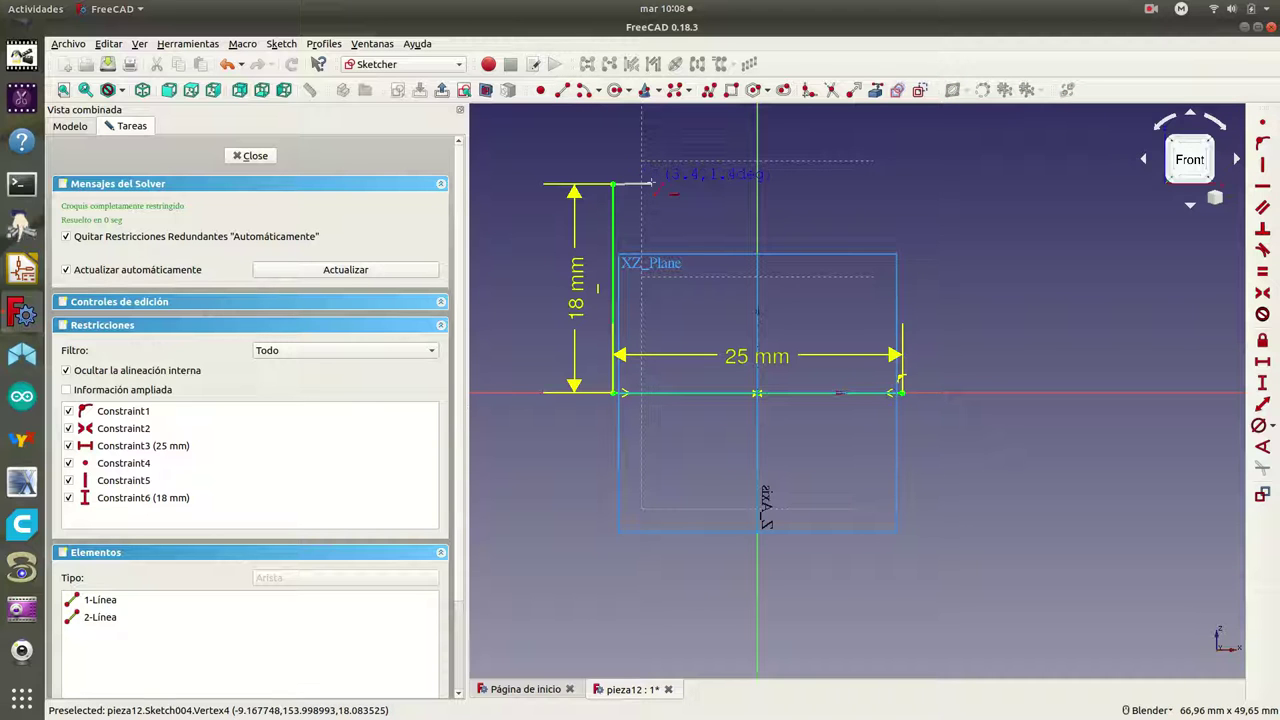
pyautogui.click(652, 185)
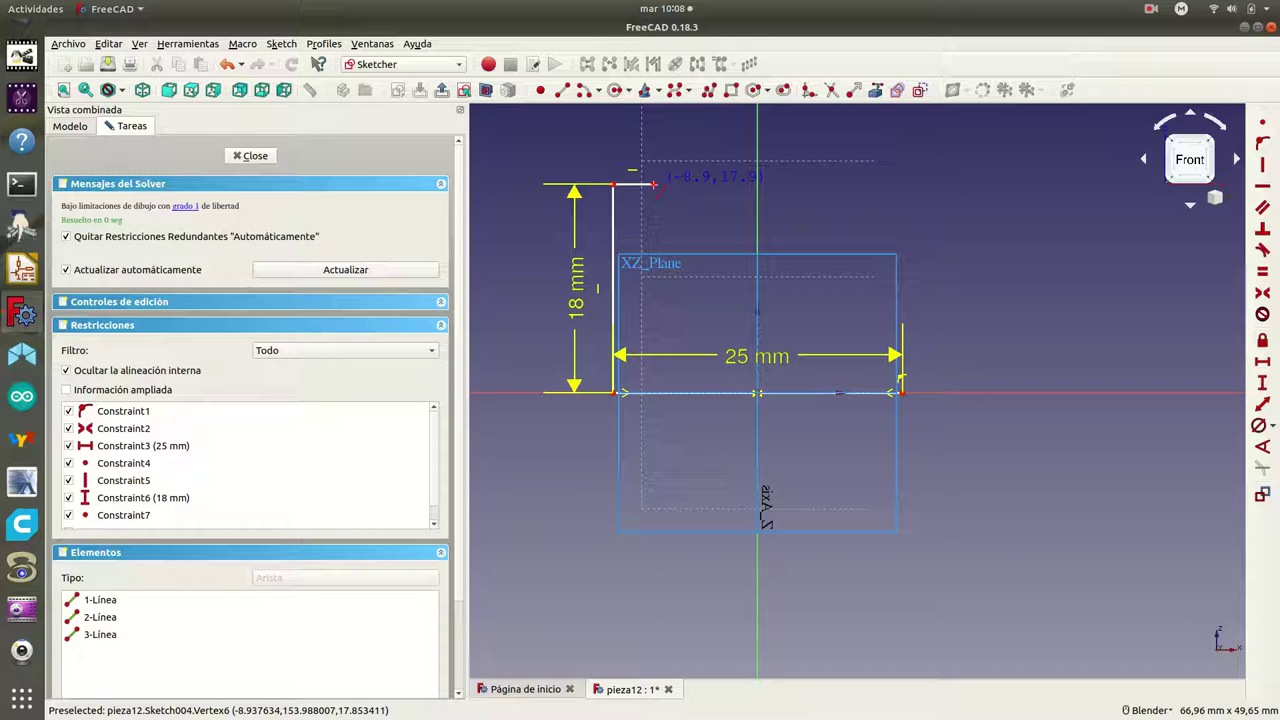
pyautogui.click(653, 186)
pyautogui.click(653, 229)
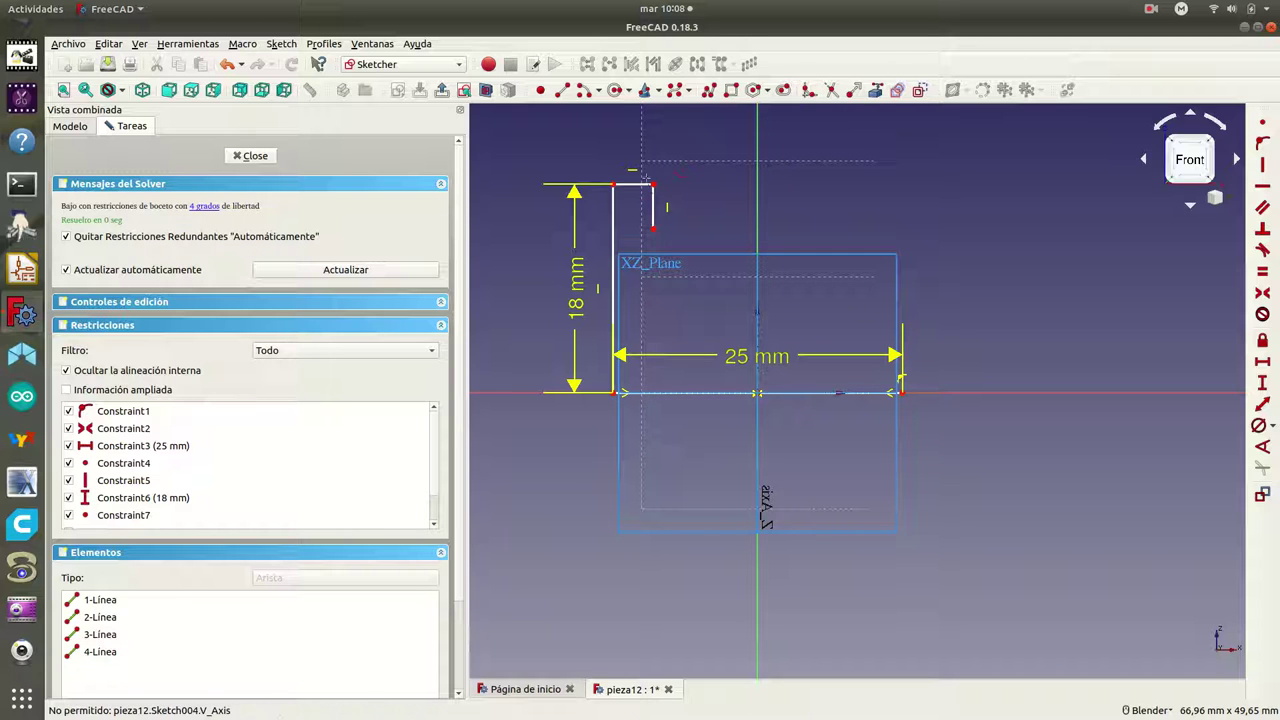
pyautogui.click(637, 185)
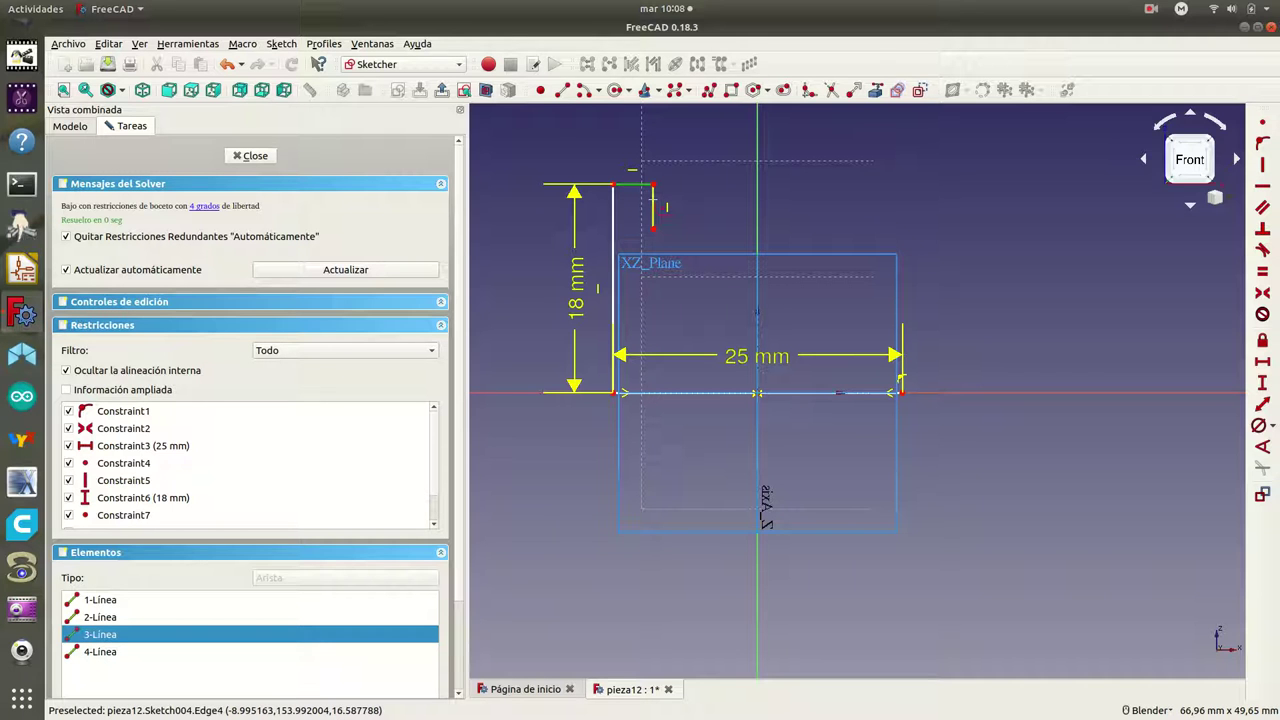
pyautogui.click(654, 205)
pyautogui.rightClick(711, 198)
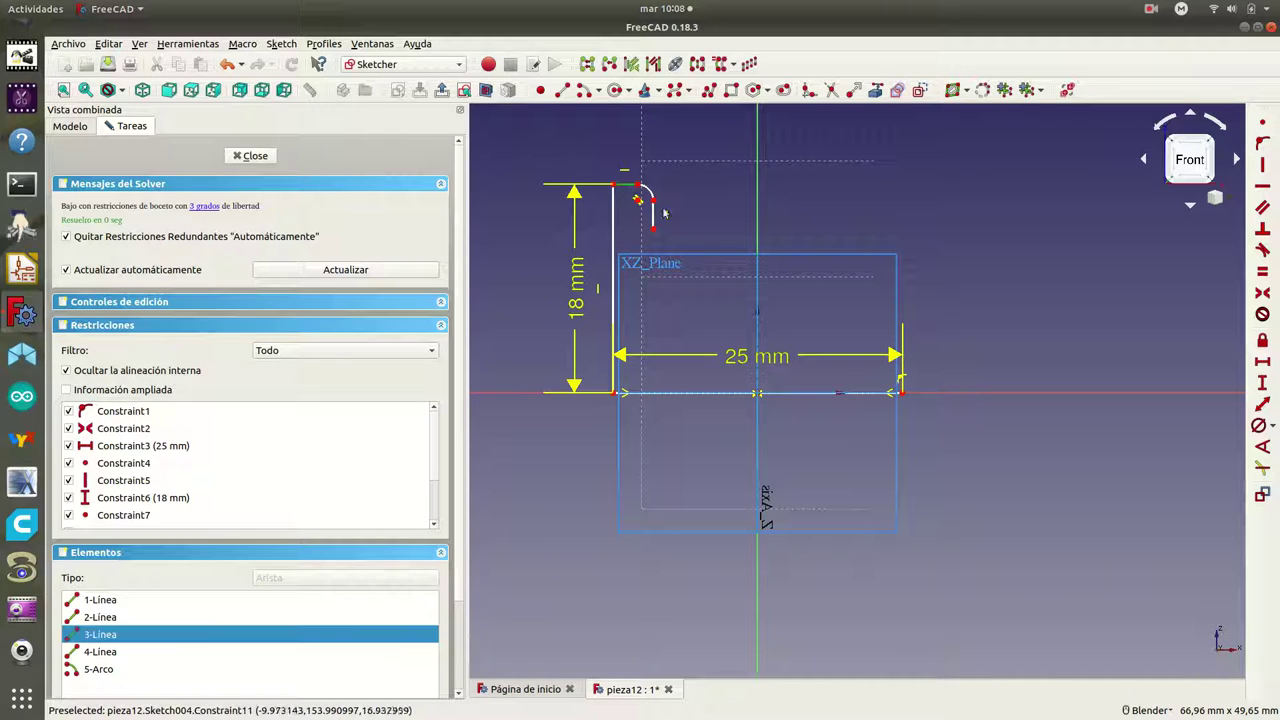
# Step: Set the notch's top width and depth to 3,5 mm and tidy the labels
pyautogui.click(1263, 364)
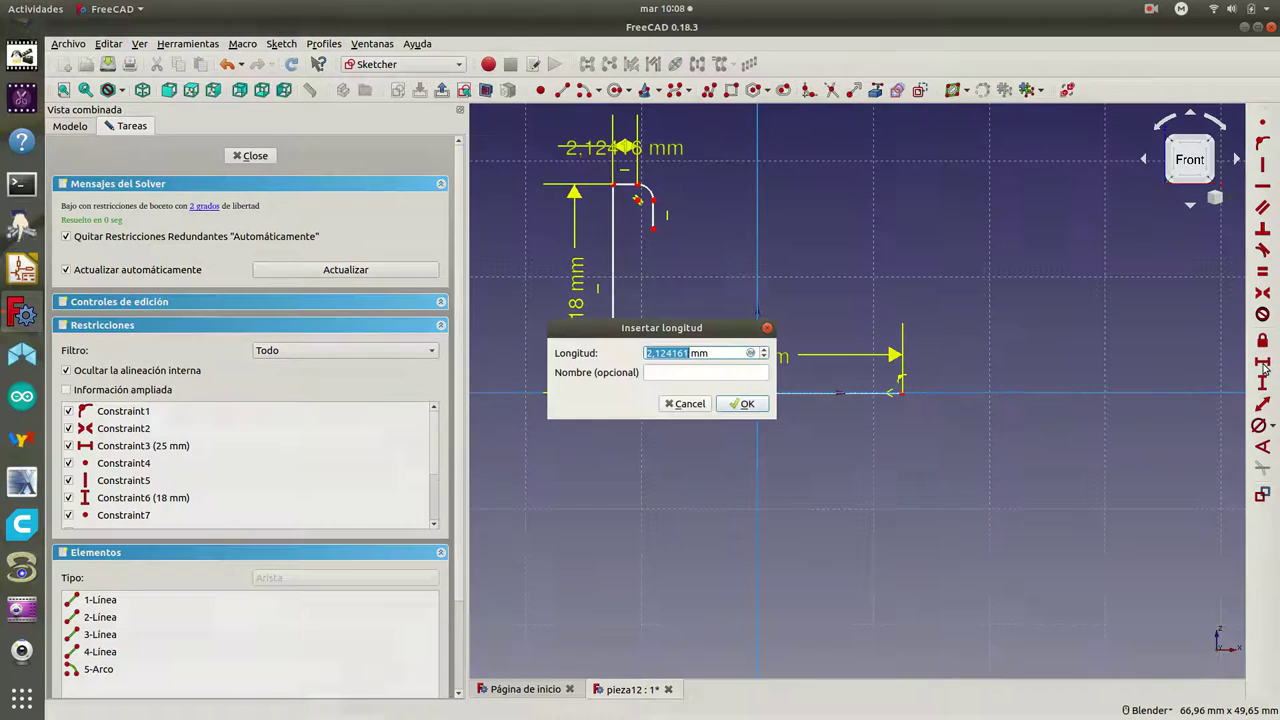
pyautogui.write('3,5')
pyautogui.click(745, 403)
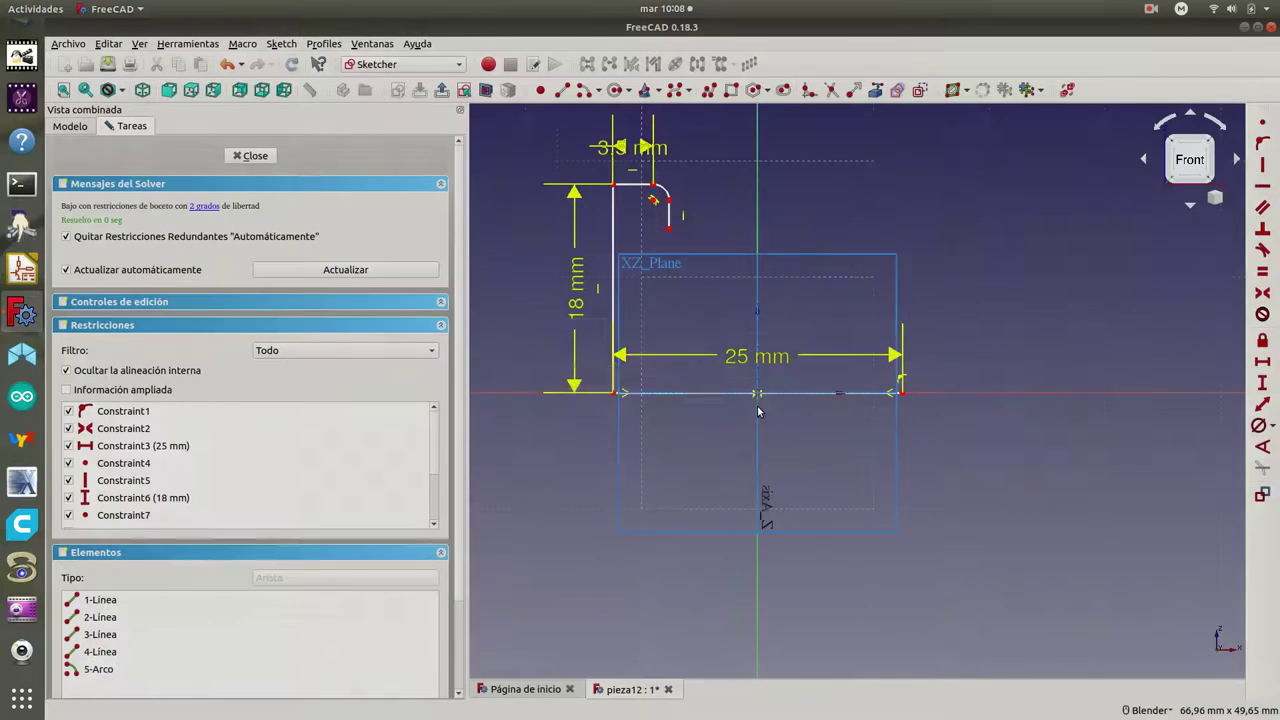
pyautogui.click(670, 223)
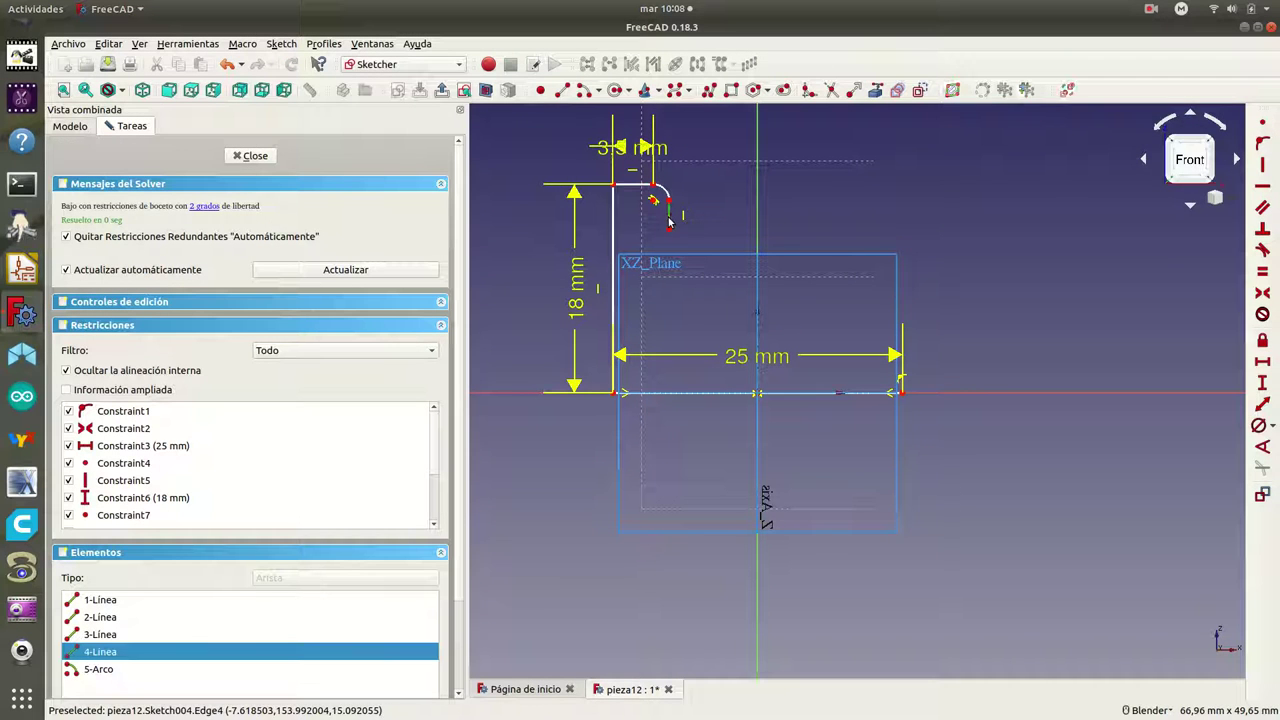
pyautogui.click(1262, 384)
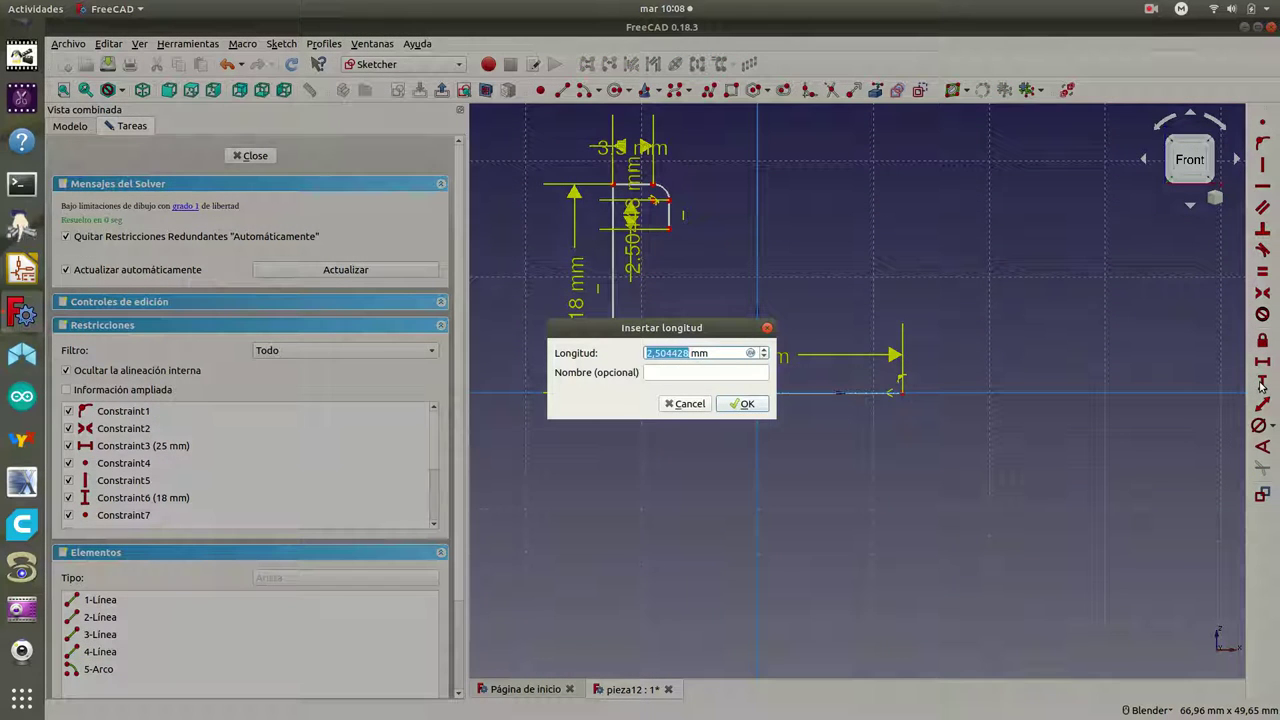
pyautogui.write('3,5')
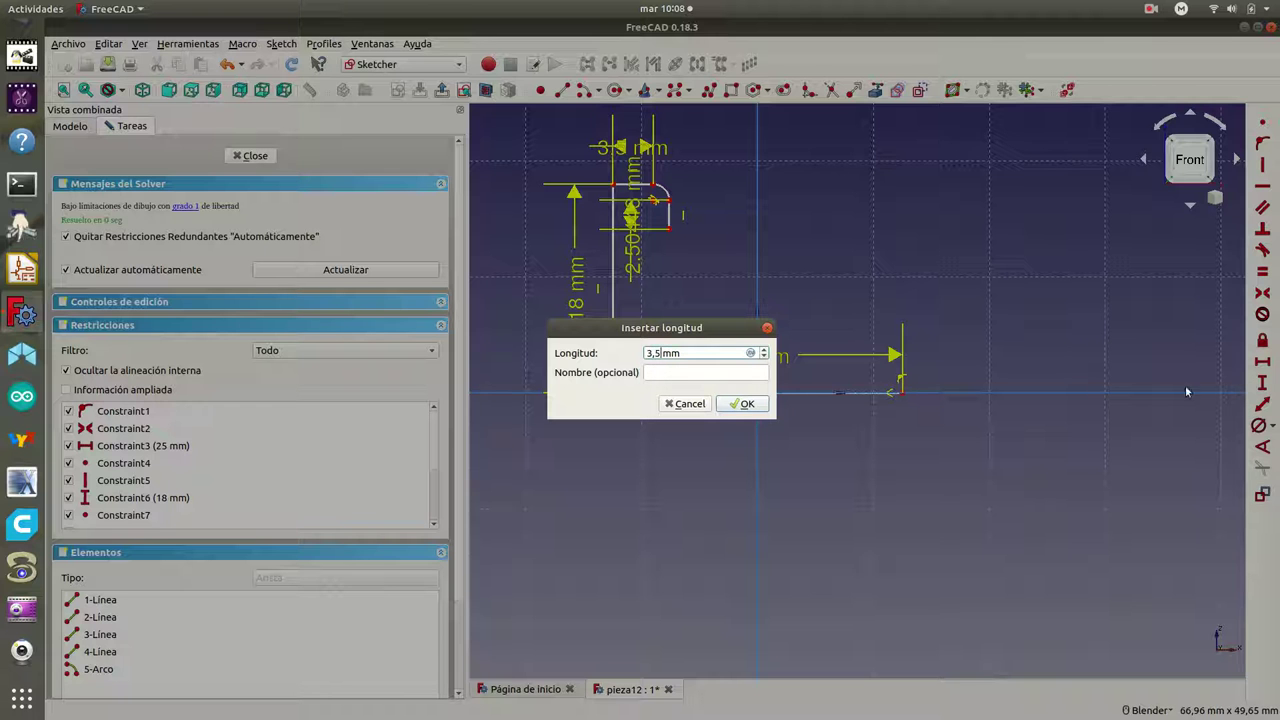
pyautogui.click(745, 404)
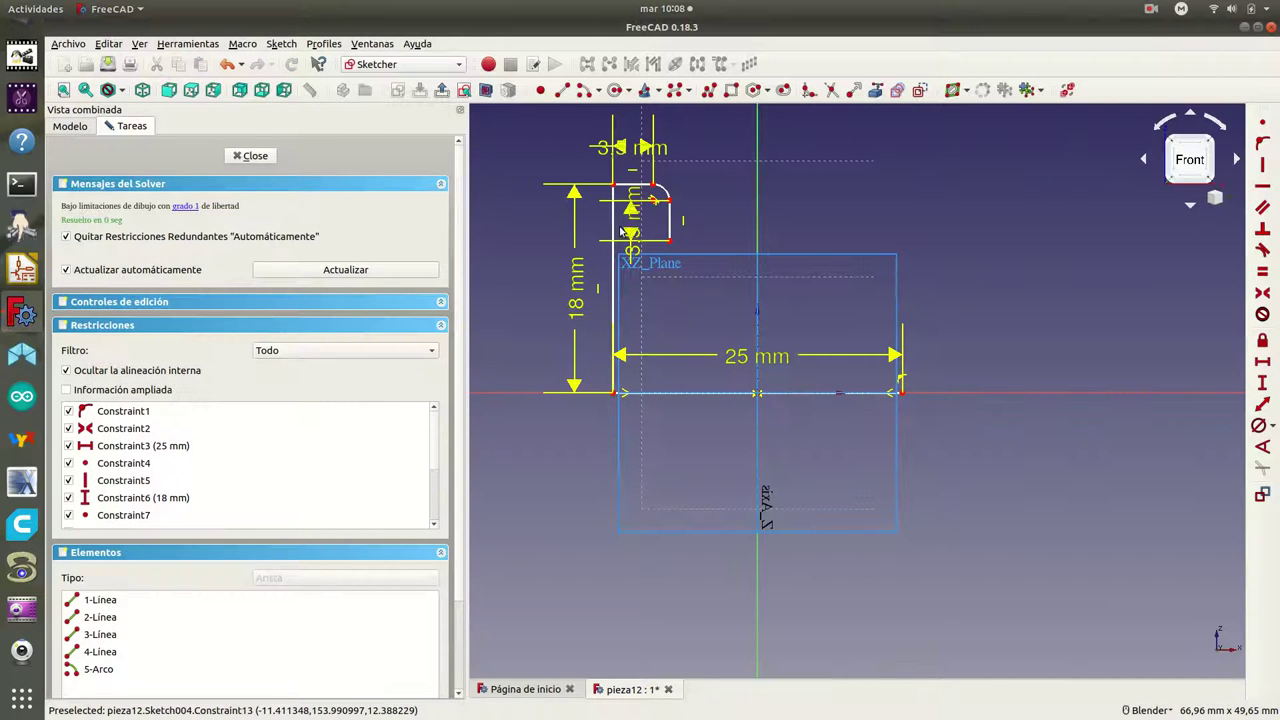
pyautogui.moveTo(634, 243)
pyautogui.mouseDown()
pyautogui.moveTo(760, 150)
pyautogui.moveTo(790, 150)
pyautogui.mouseUp()
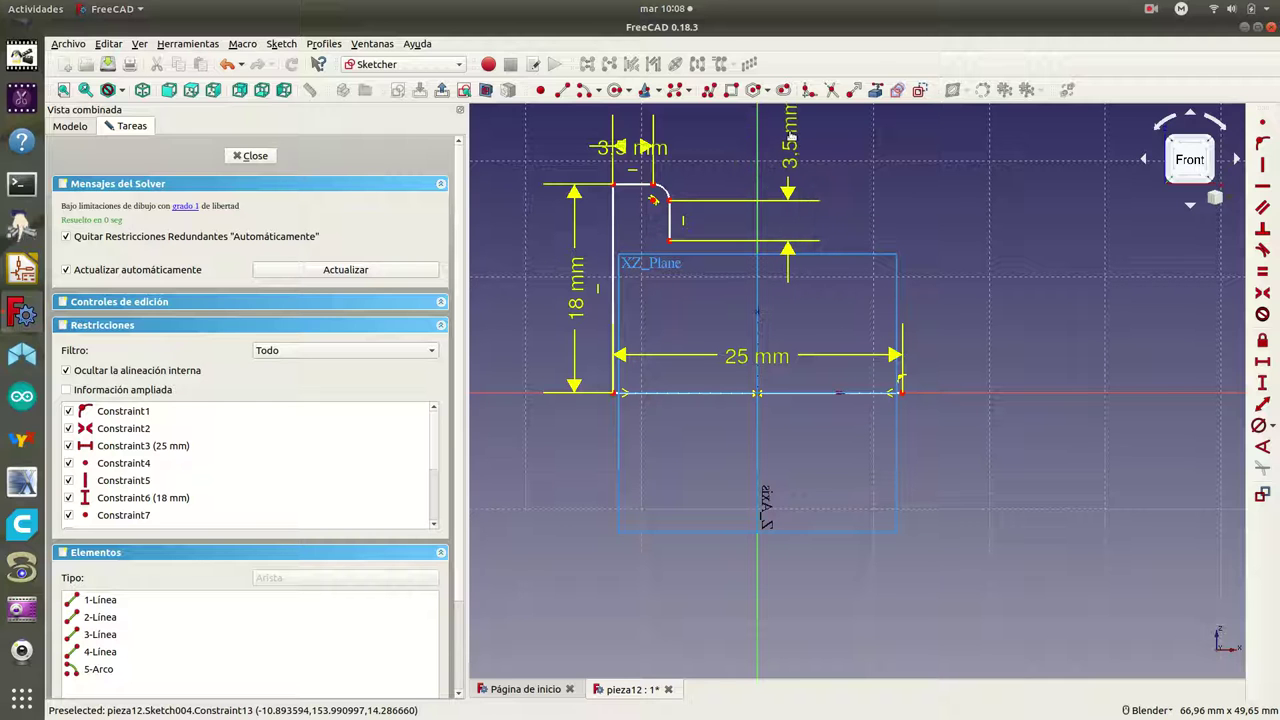
pyautogui.moveTo(620, 147); pyautogui.dragTo(558, 140)
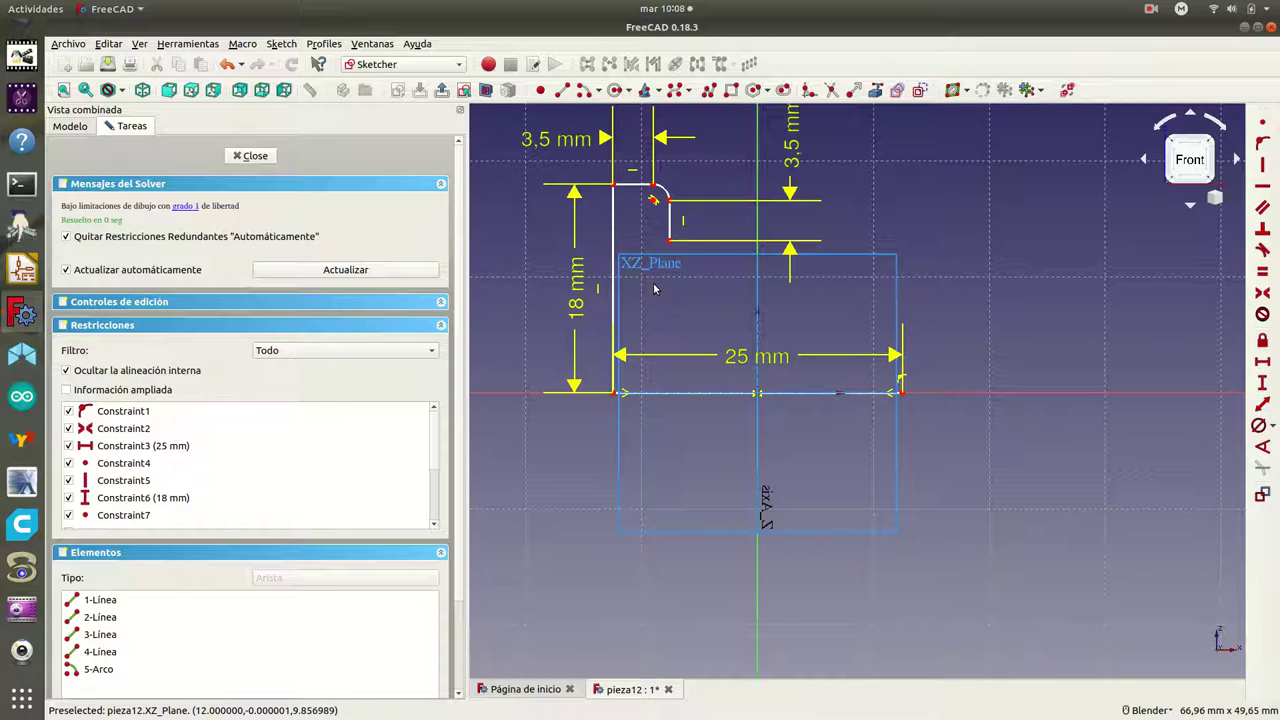
# Step: Constrain the corner arc's radius to 1,5 mm
pyautogui.click(662, 193)
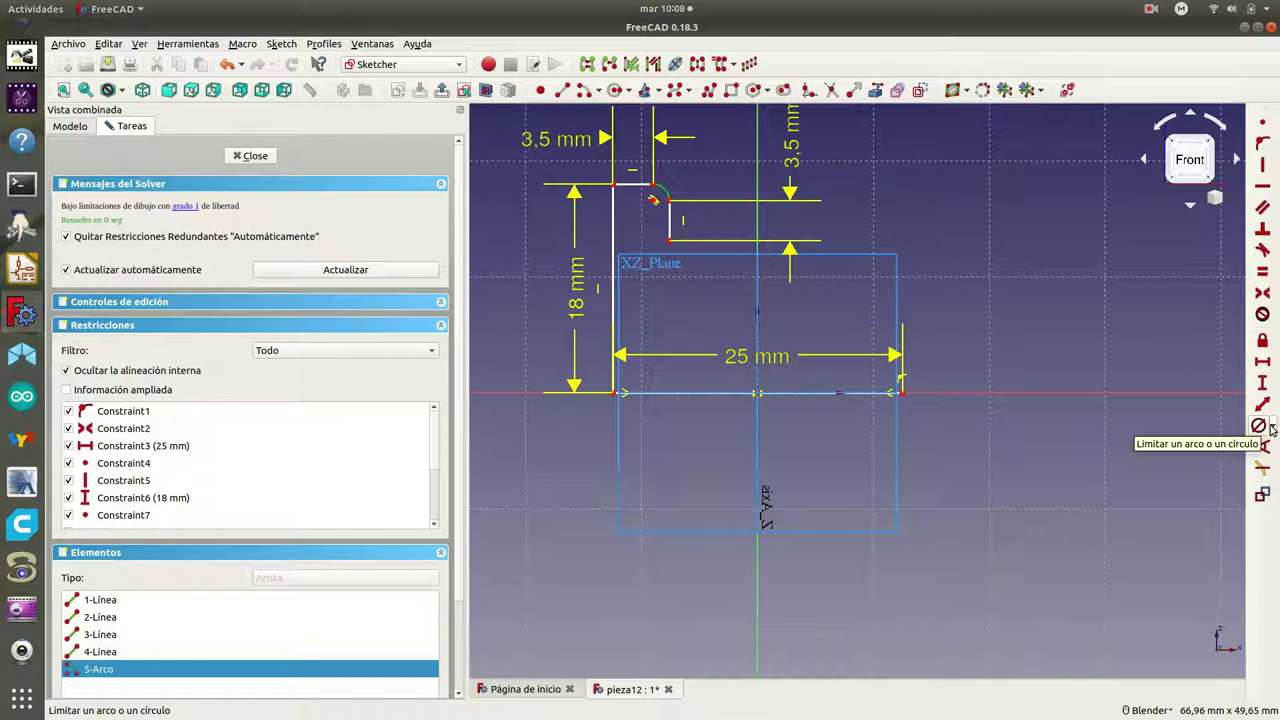
pyautogui.click(1272, 428)
pyautogui.click(1208, 426)
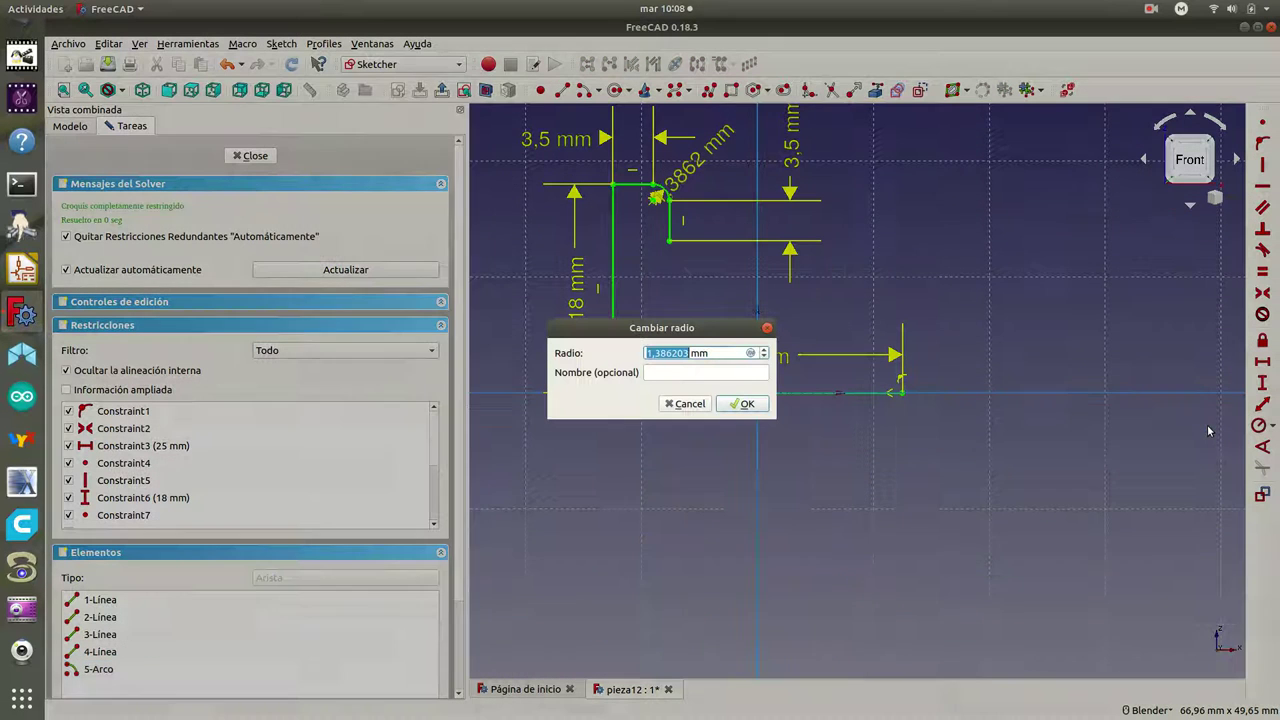
pyautogui.write('1,5')
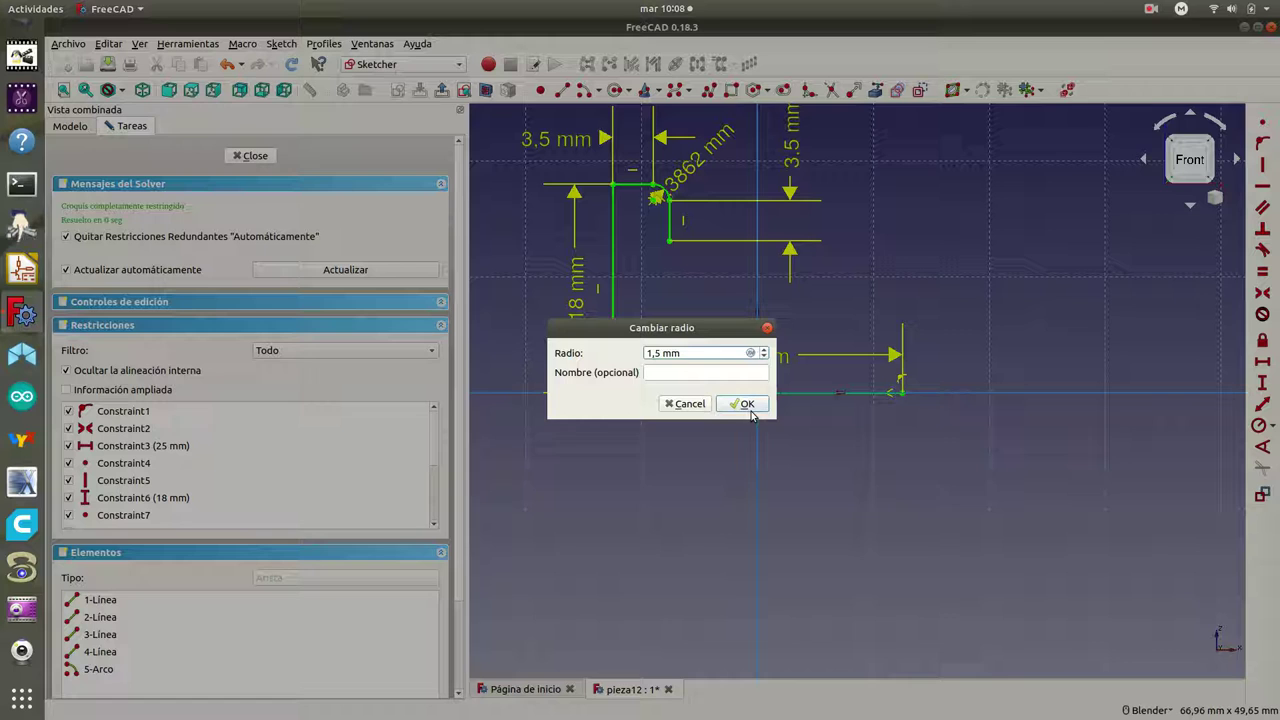
pyautogui.click(742, 404)
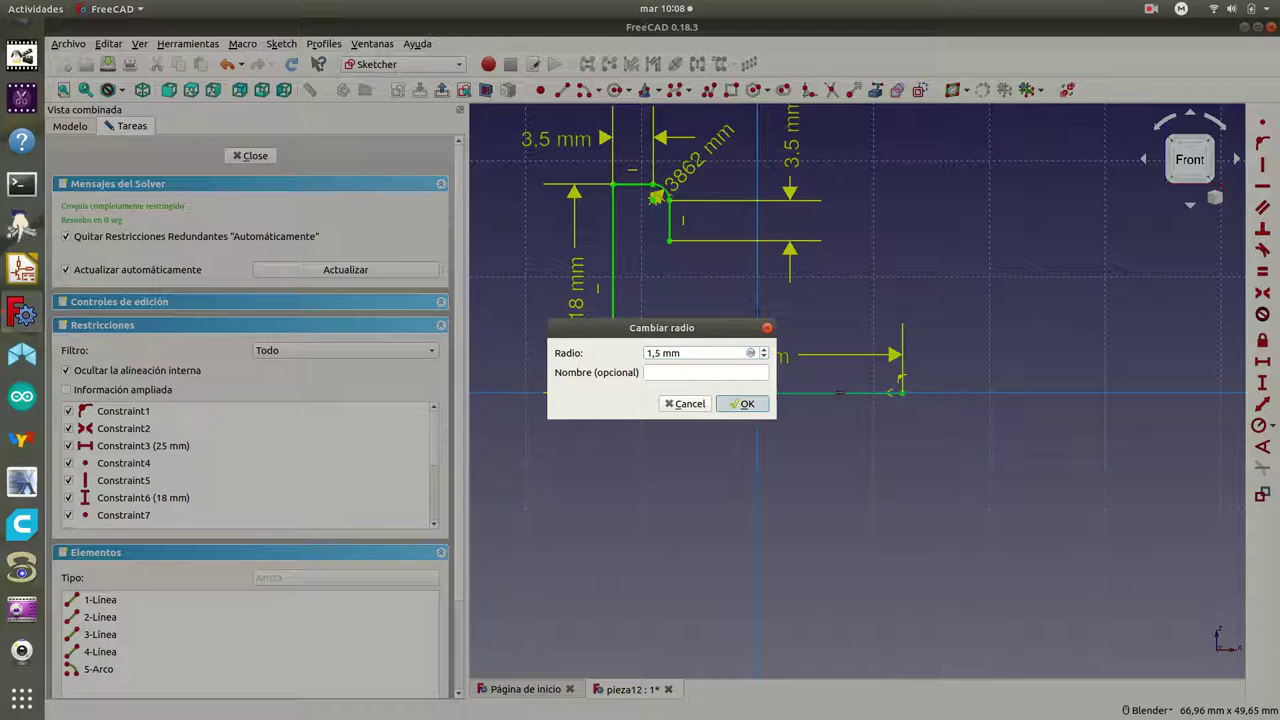
# Step: Select the left edge, top edge, arc, short drop and vertical axis for mirroring
pyautogui.click(613, 232)
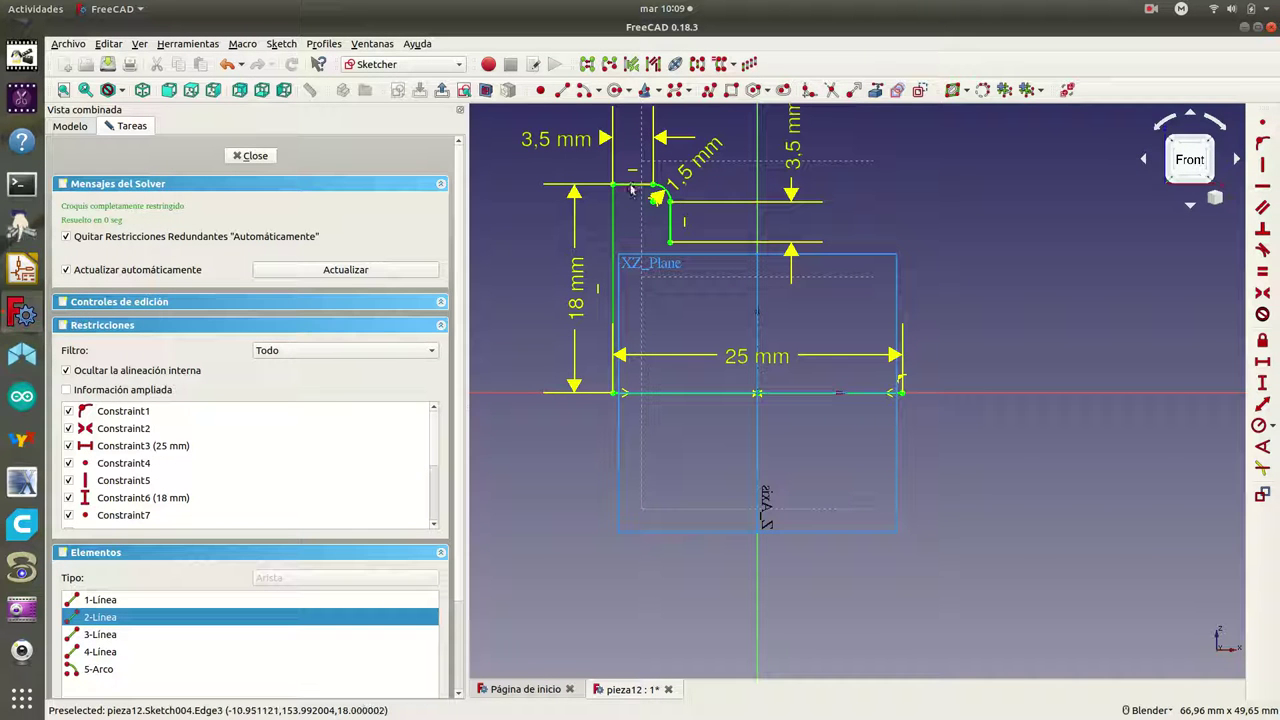
pyautogui.click(632, 187)
pyautogui.click(666, 197)
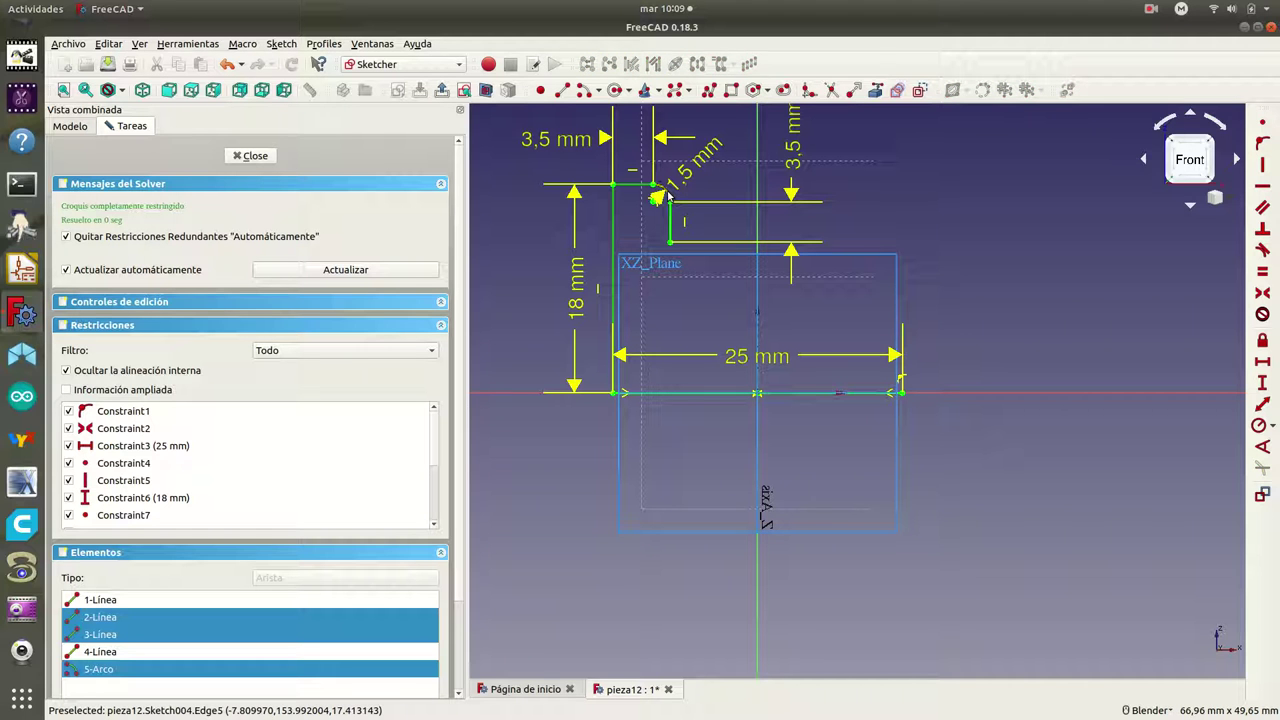
pyautogui.click(669, 224)
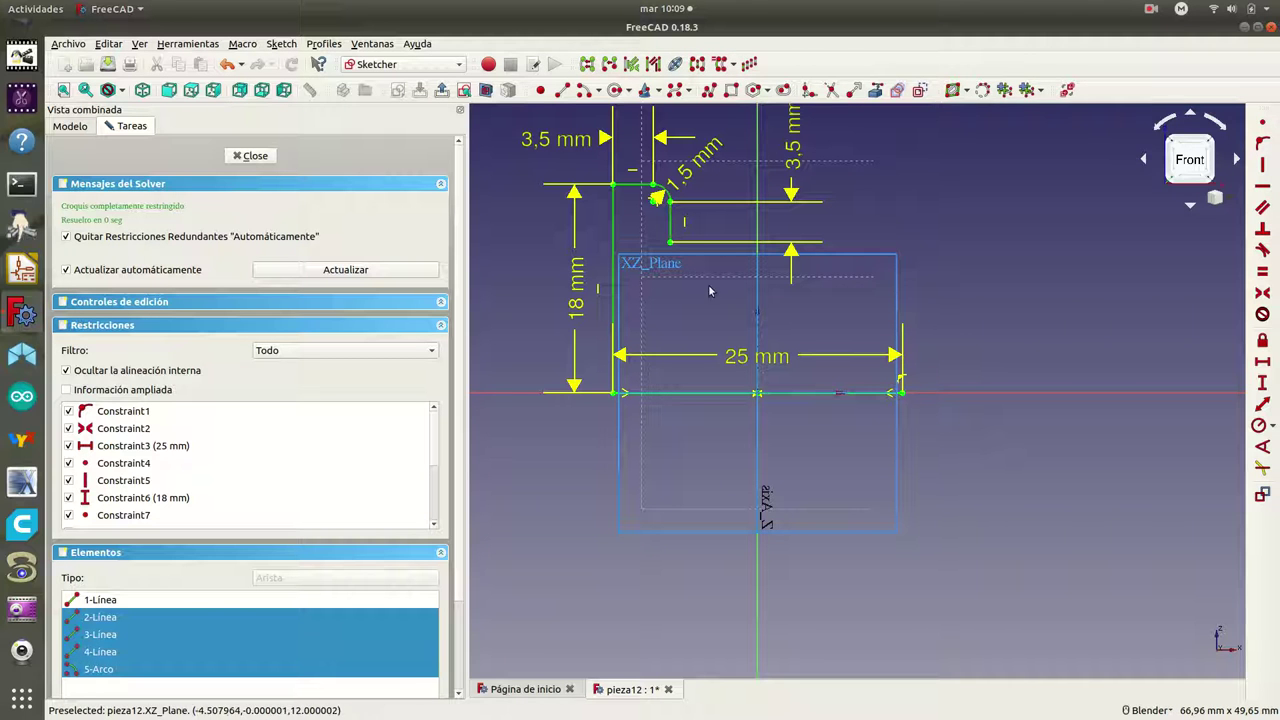
pyautogui.click(758, 308)
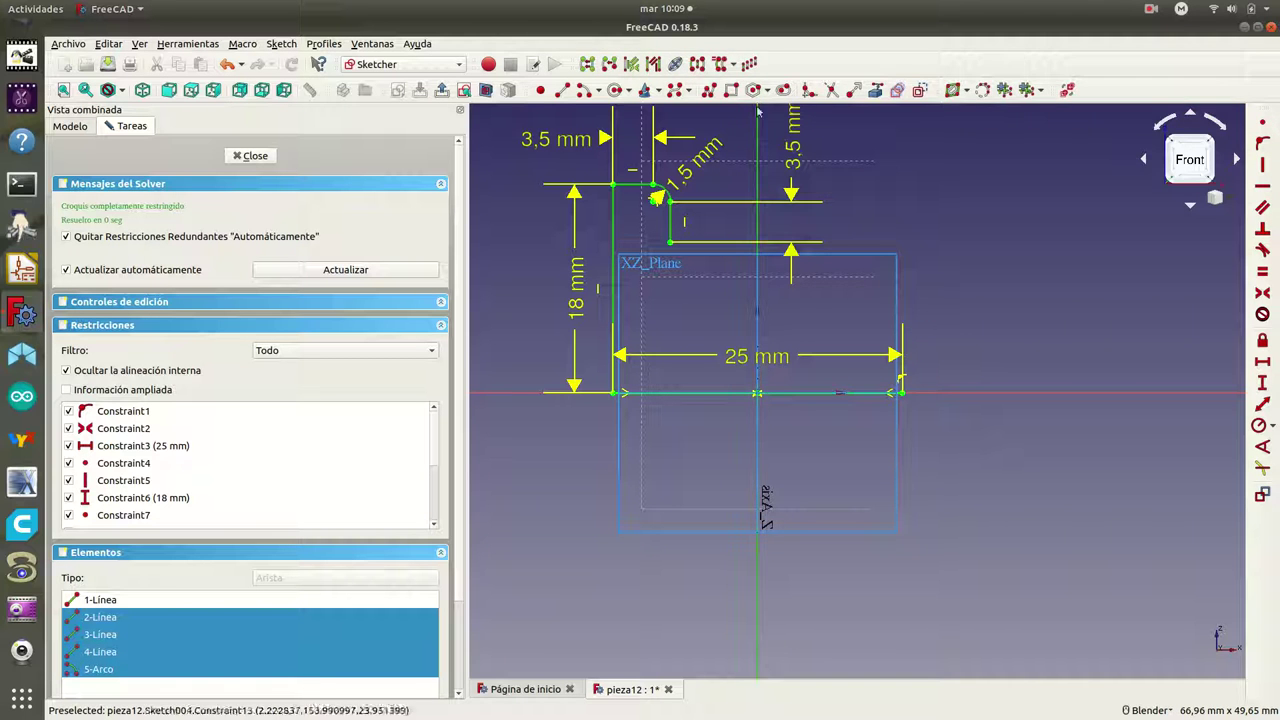
# Step: Mirror the half-notch about the V axis and make its bottom-right endpoint coincide with the base line
pyautogui.click(697, 66)
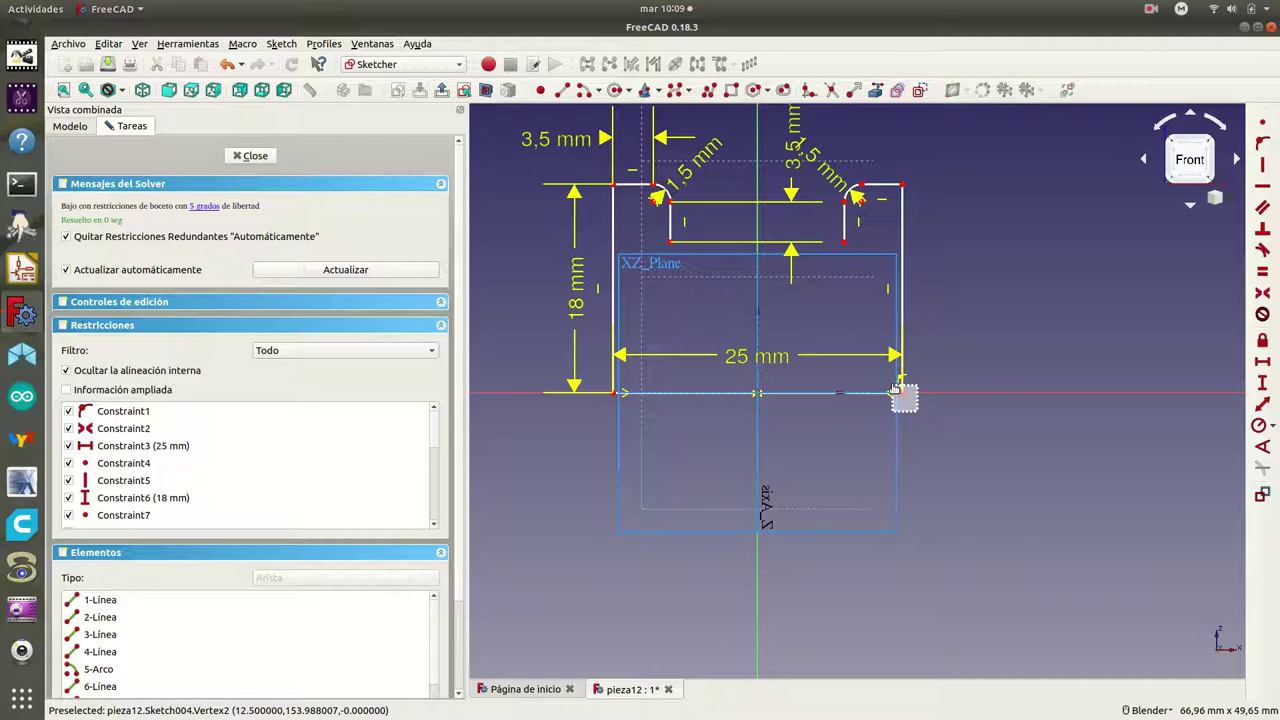
pyautogui.click(903, 392)
pyautogui.click(1262, 122)
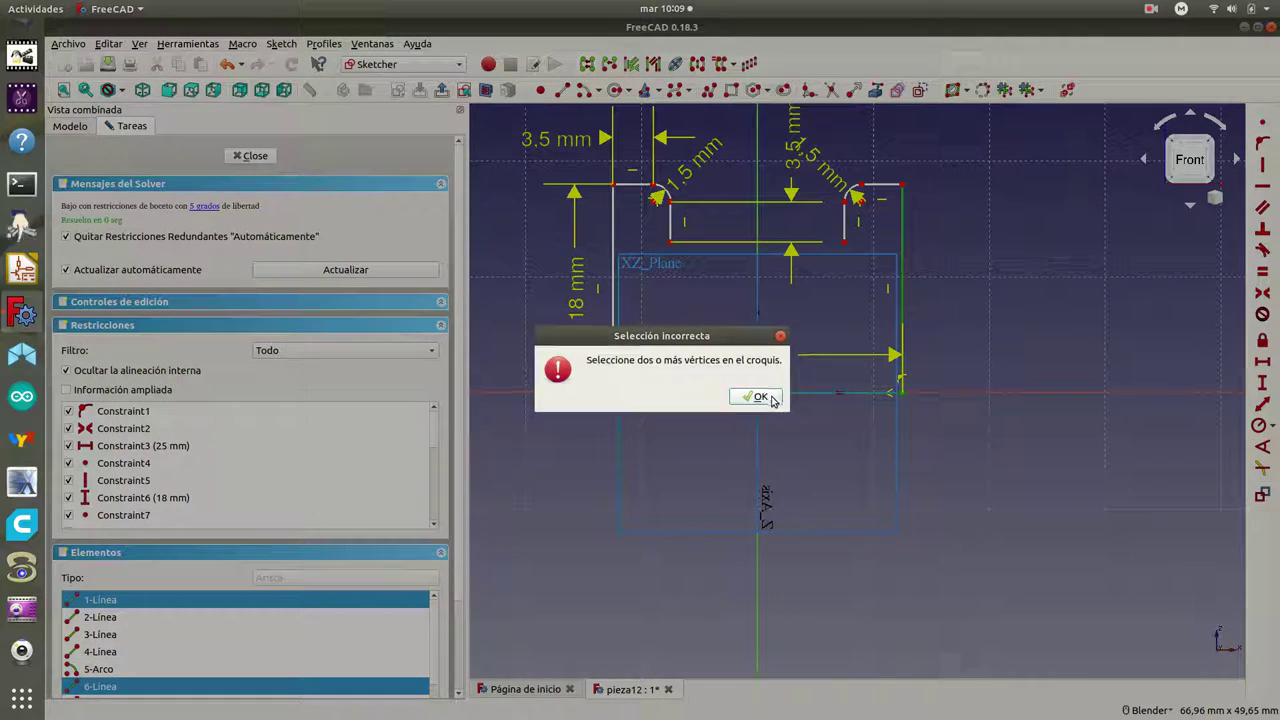
pyautogui.click(757, 397)
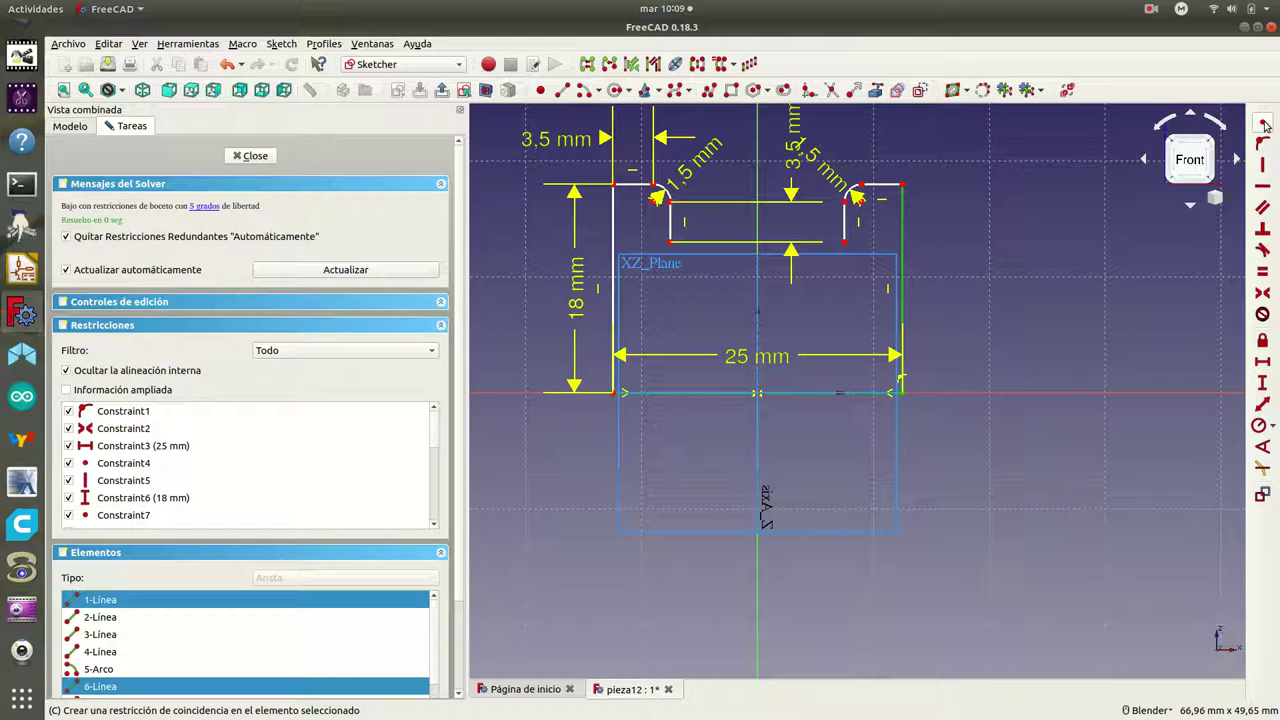
pyautogui.click(1263, 122)
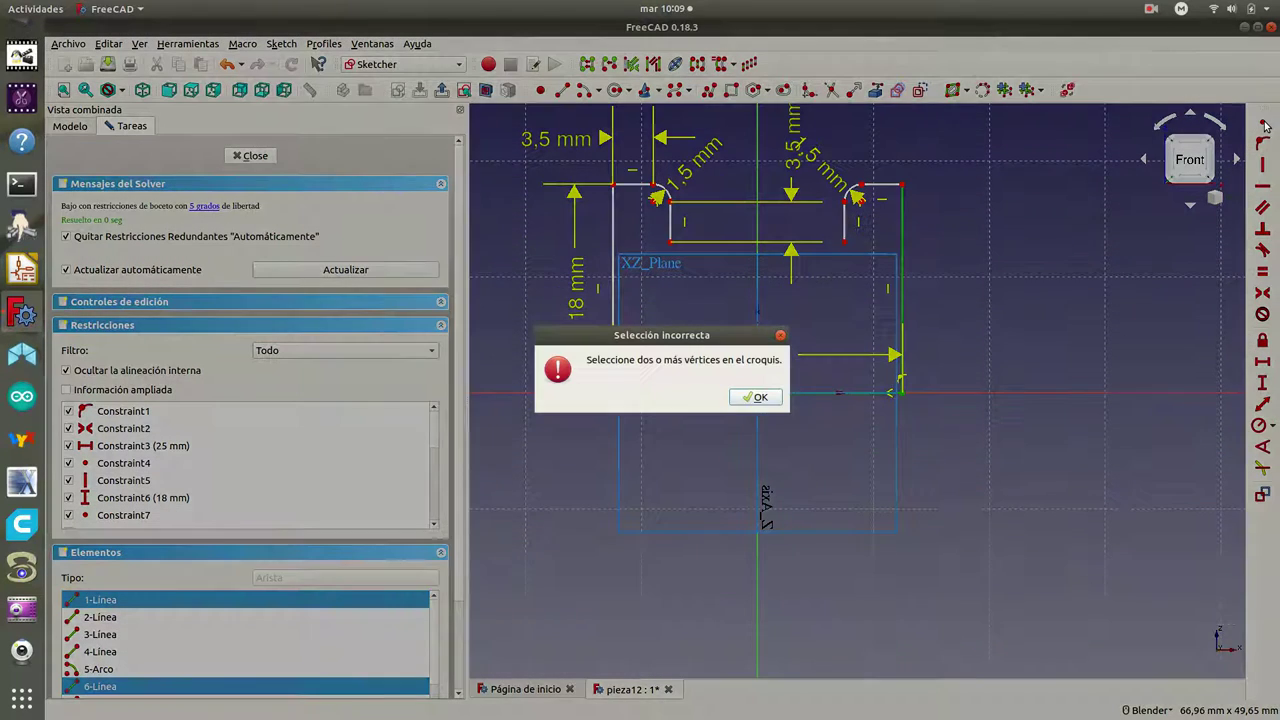
pyautogui.click(757, 398)
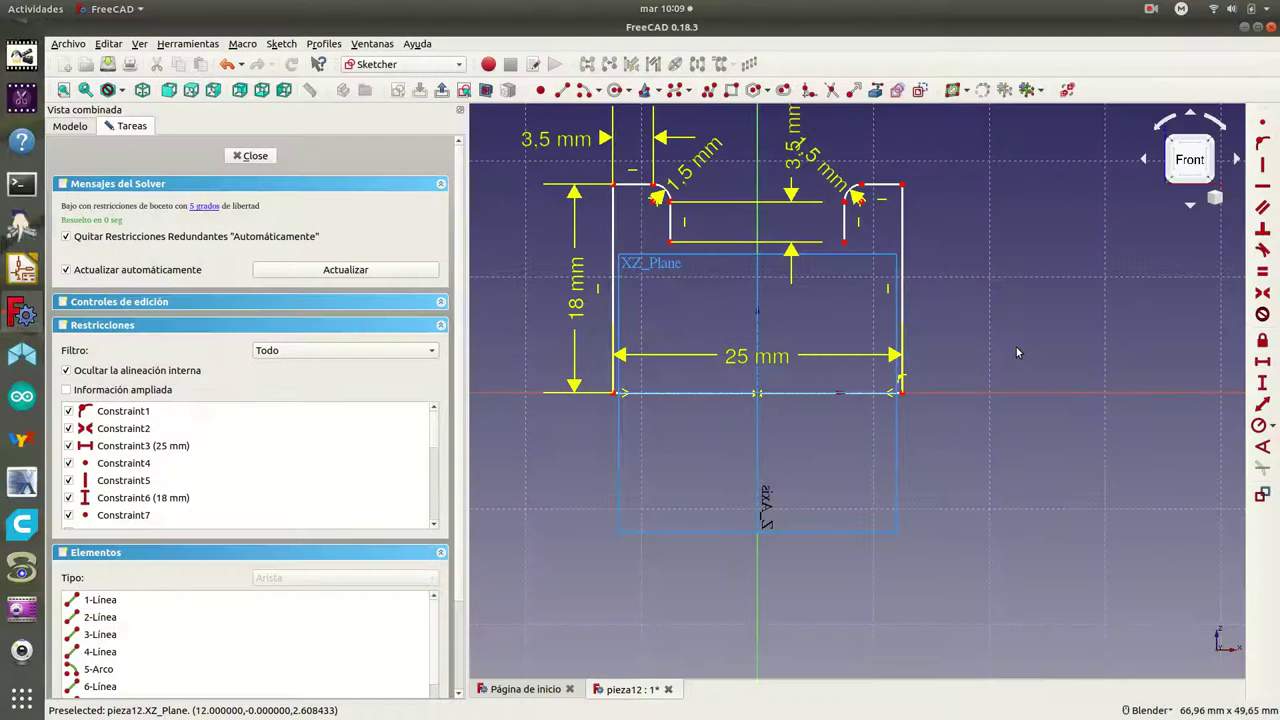
pyautogui.click(901, 392)
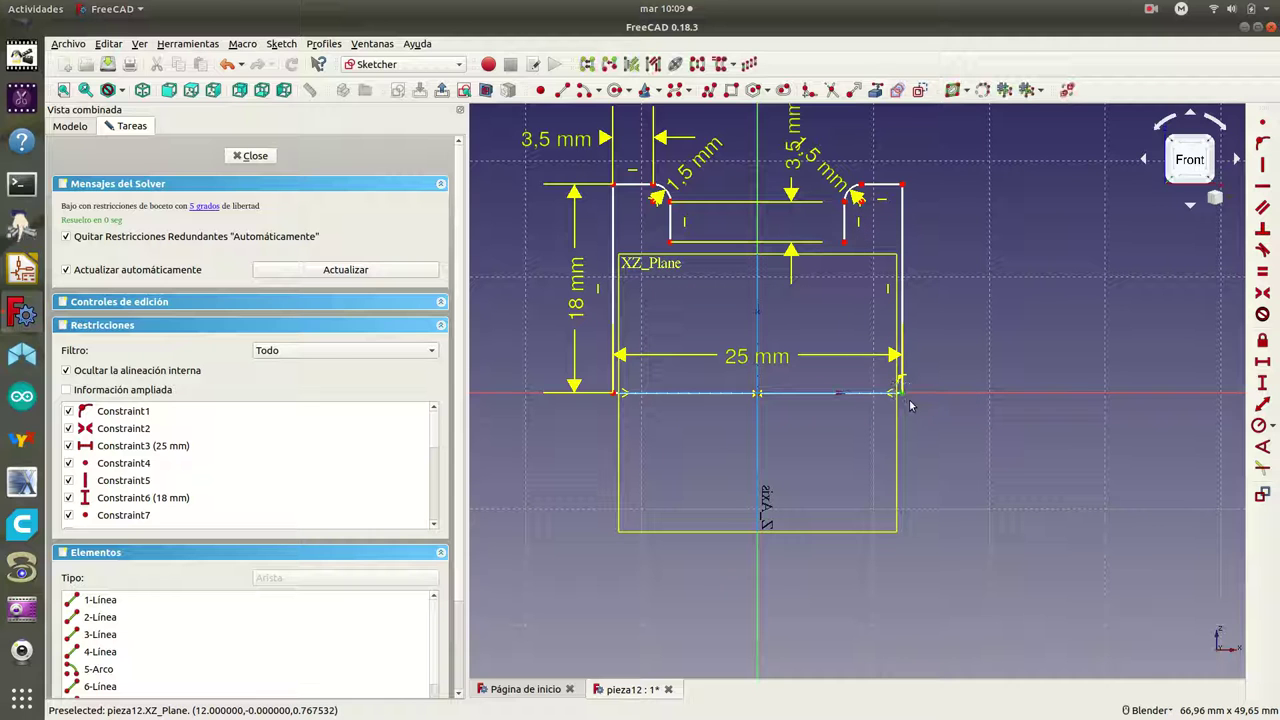
pyautogui.click(1260, 123)
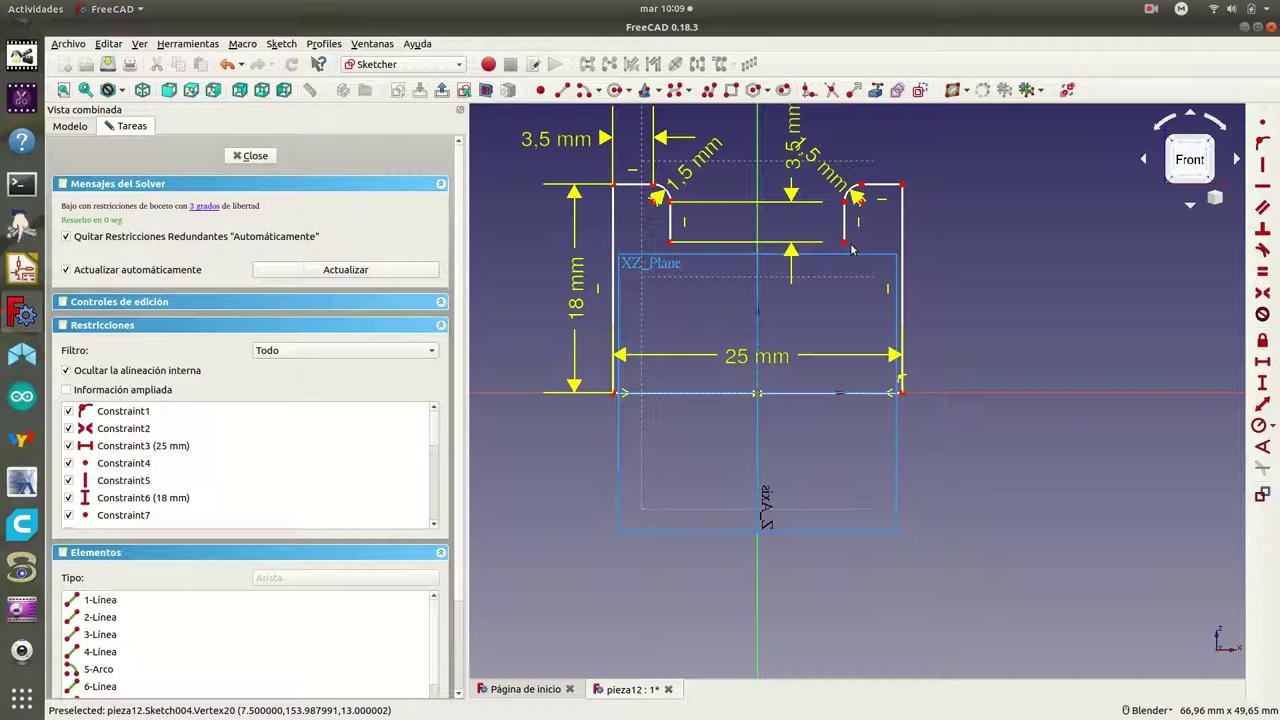
# Step: Dimension the right vertical edge at 18 mm and move its label right of the profile
pyautogui.click(902, 215)
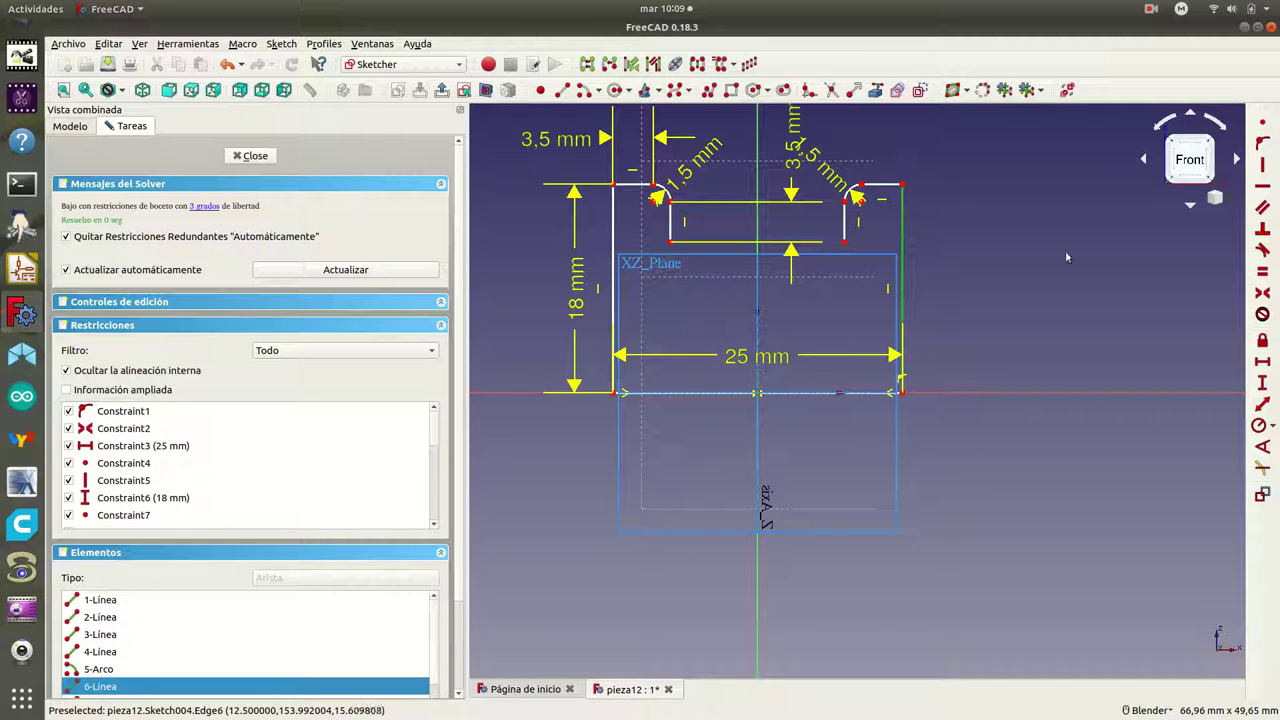
pyautogui.click(1262, 383)
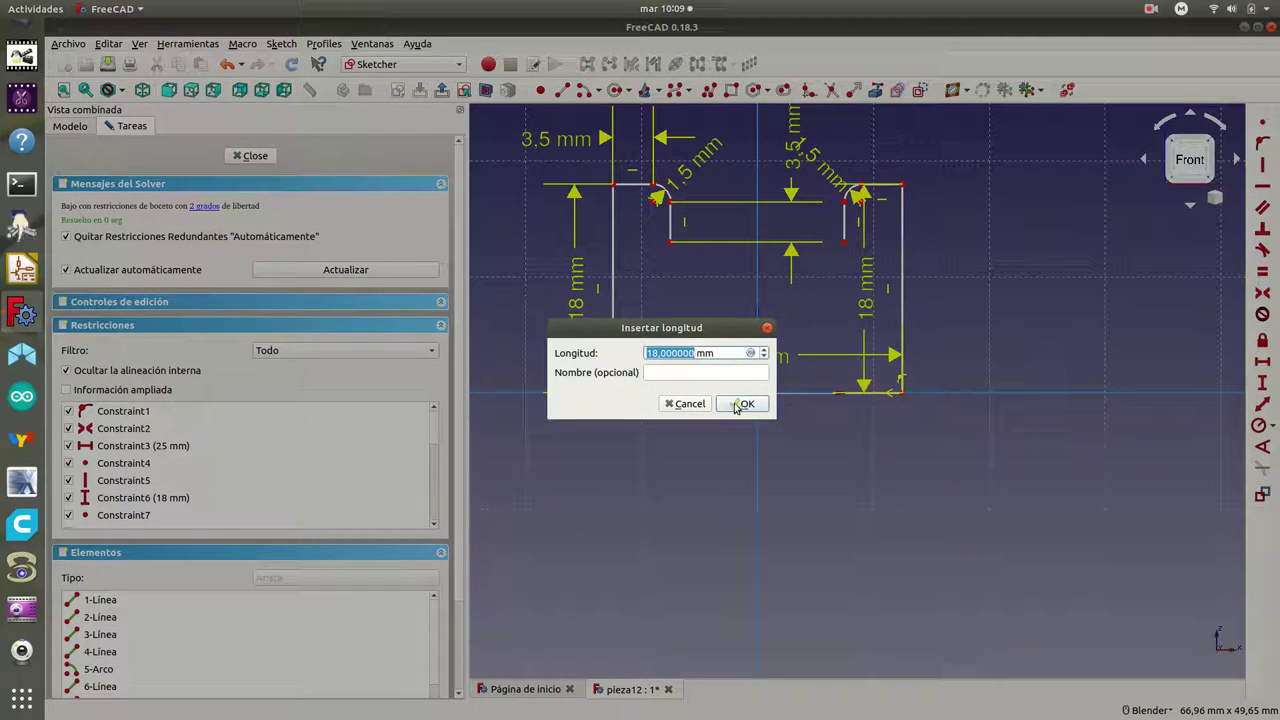
pyautogui.click(729, 406)
pyautogui.moveTo(866, 294); pyautogui.dragTo(1005, 296)
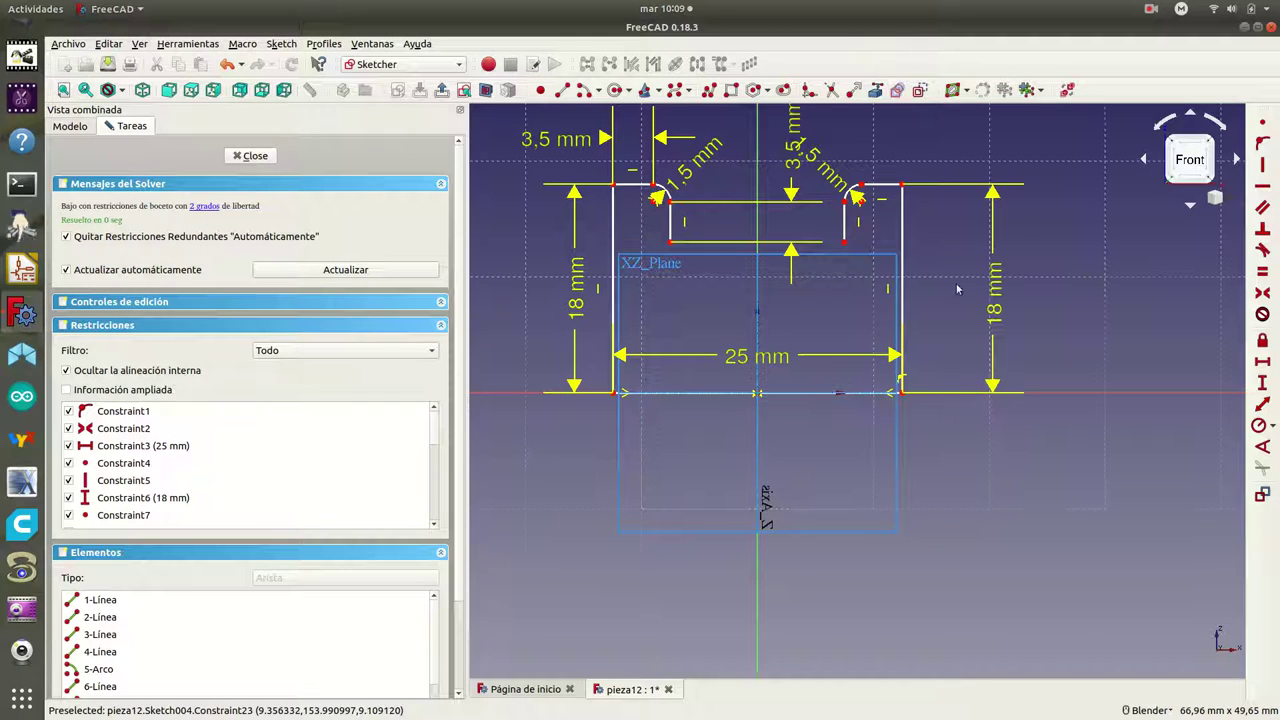
# Step: Constrain the short top-right edge to 3,5 mm wide and separate the overlapping 3,5 mm labels
pyautogui.click(882, 190)
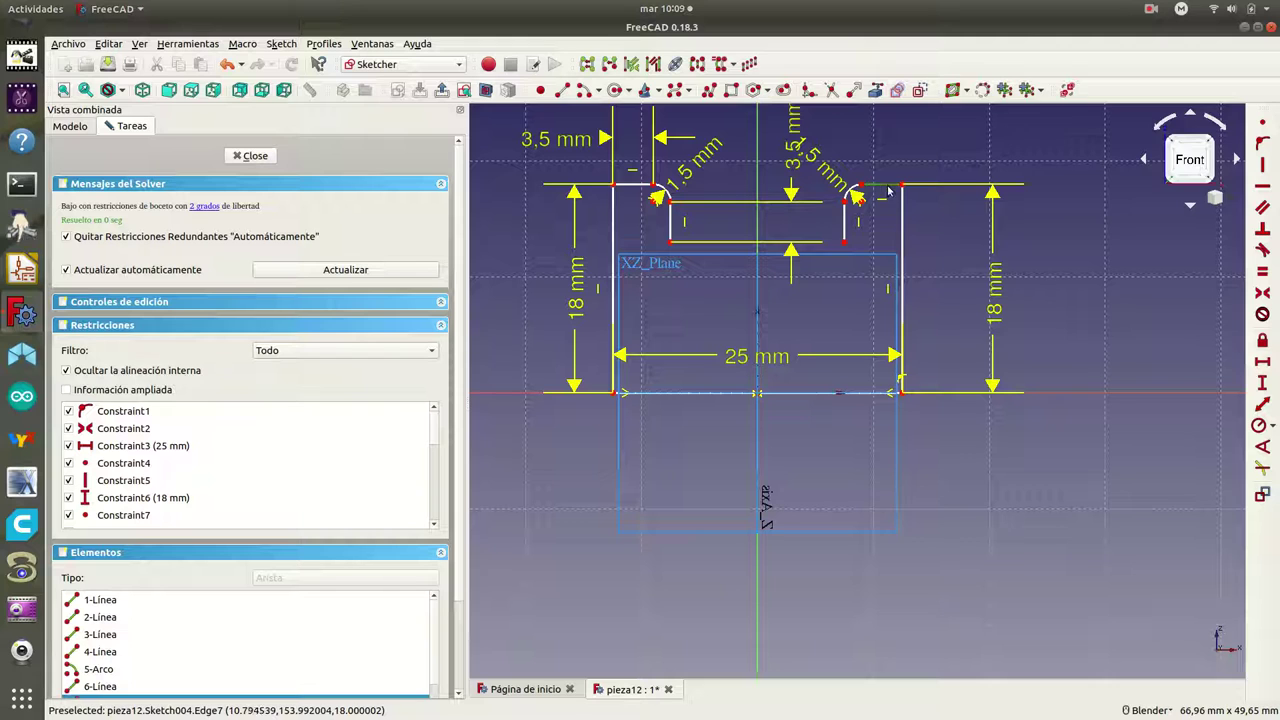
pyautogui.click(1262, 361)
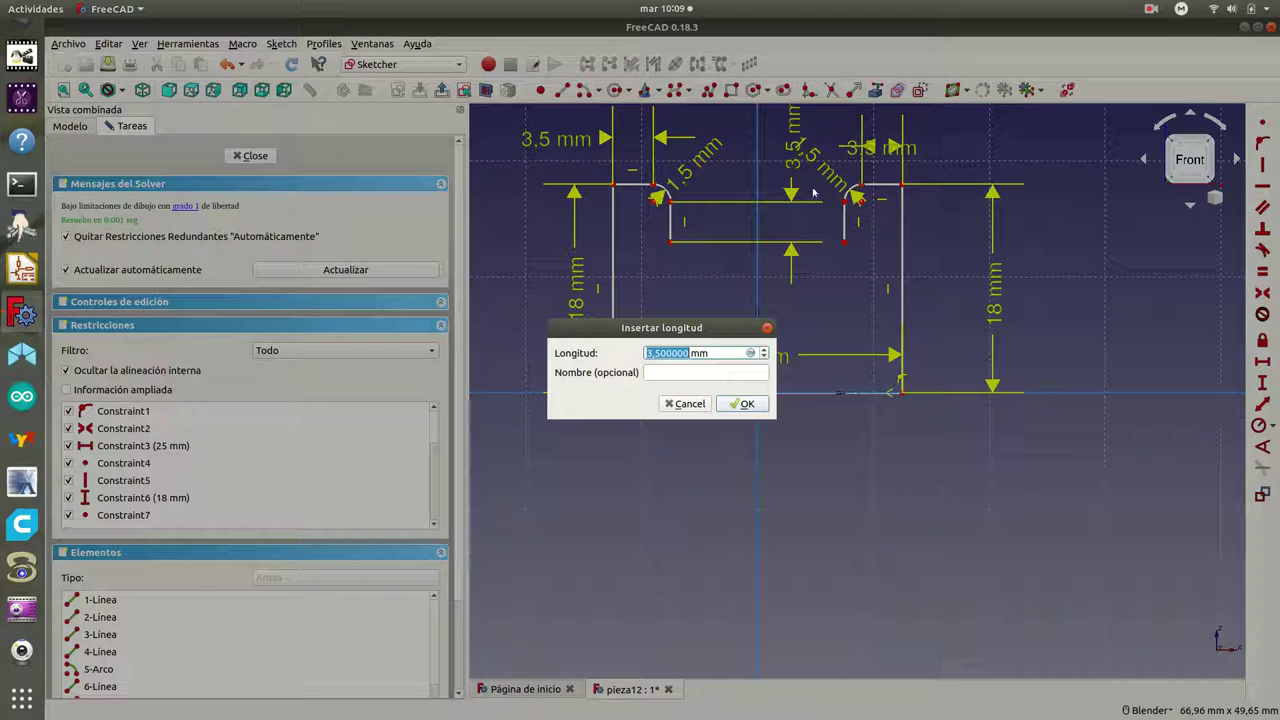
pyautogui.click(749, 404)
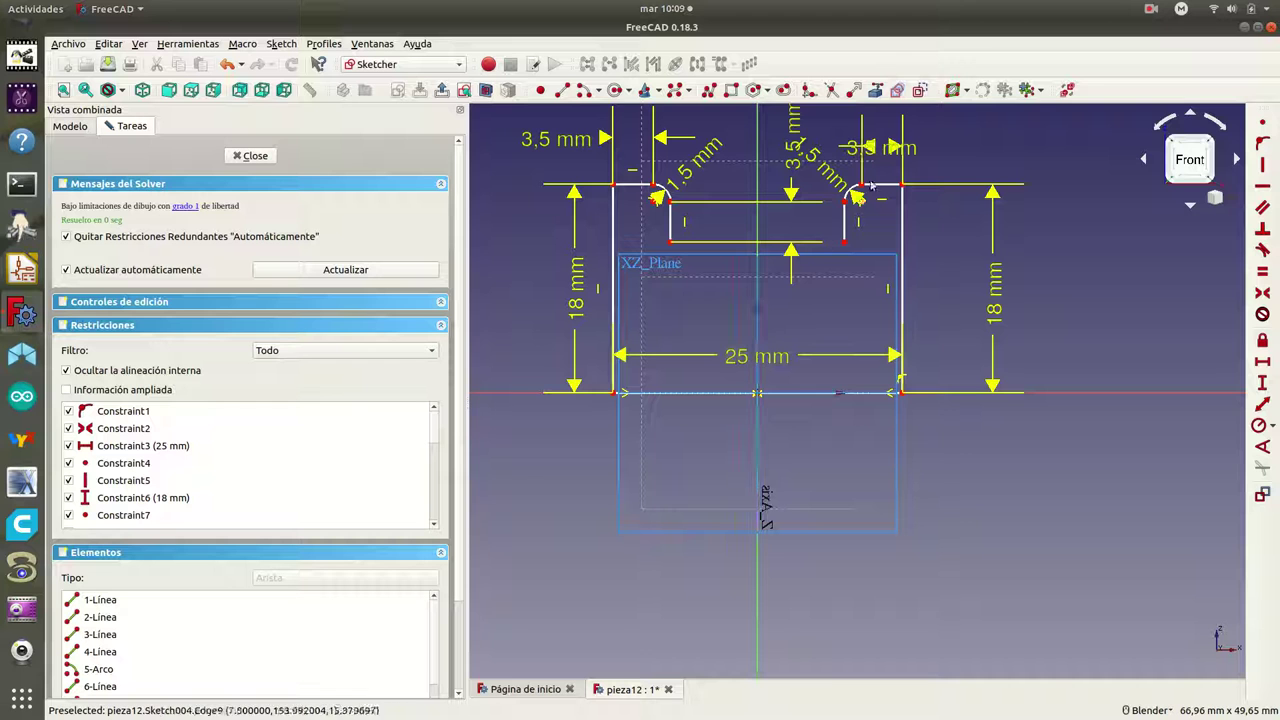
pyautogui.moveTo(870, 157); pyautogui.dragTo(962, 157)
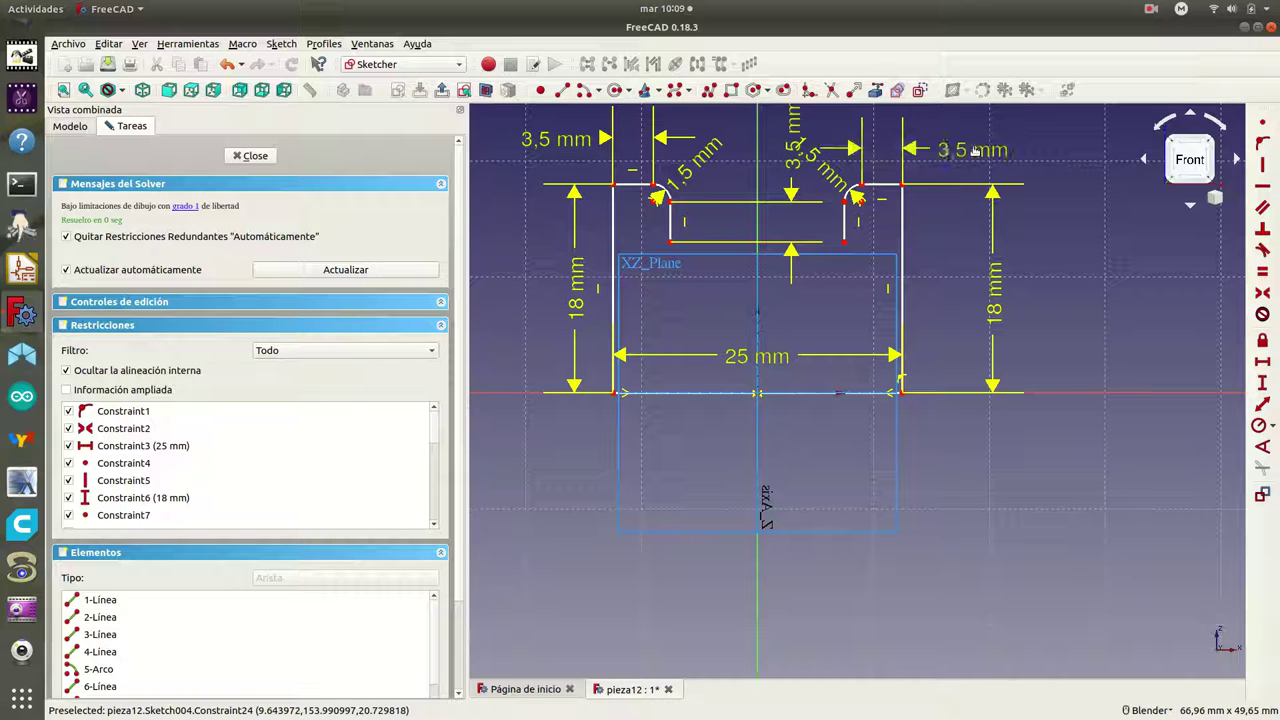
pyautogui.moveTo(793, 148); pyautogui.dragTo(773, 148)
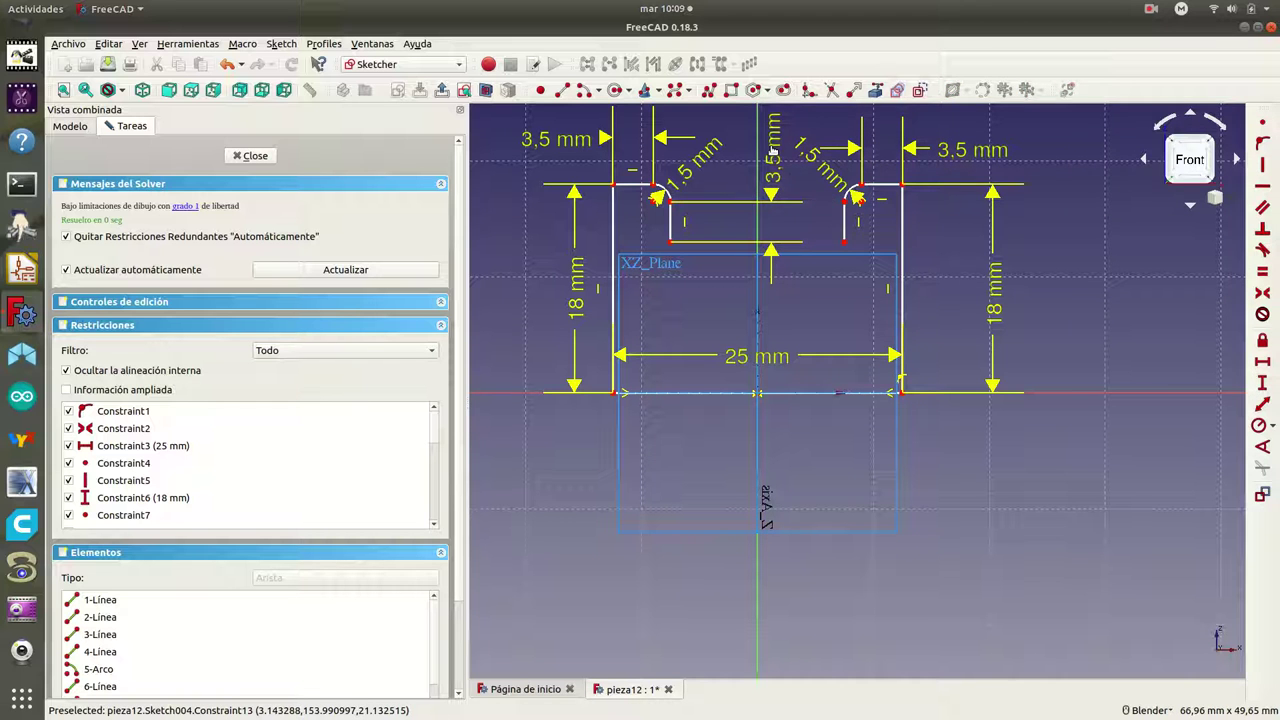
# Step: Fix the right slot wall's vertical length at 3.5 mm and place the dimension beside the sketch
pyautogui.click(848, 228)
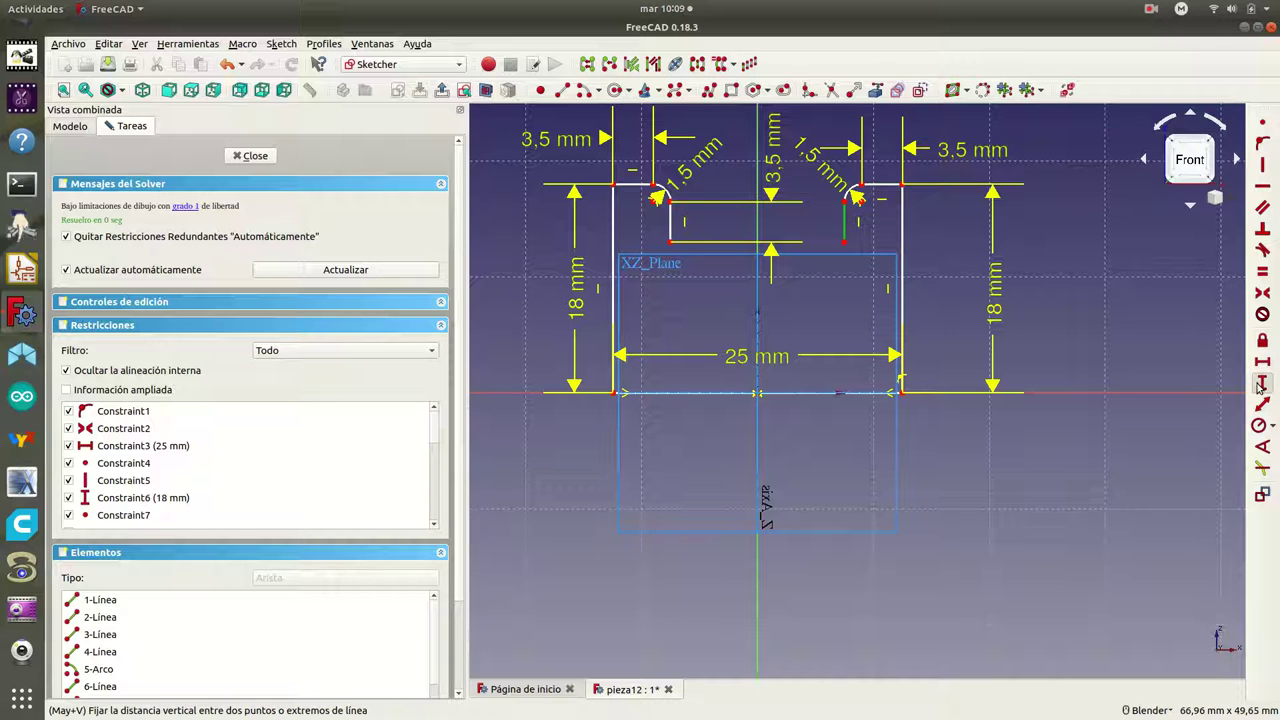
pyautogui.click(1260, 386)
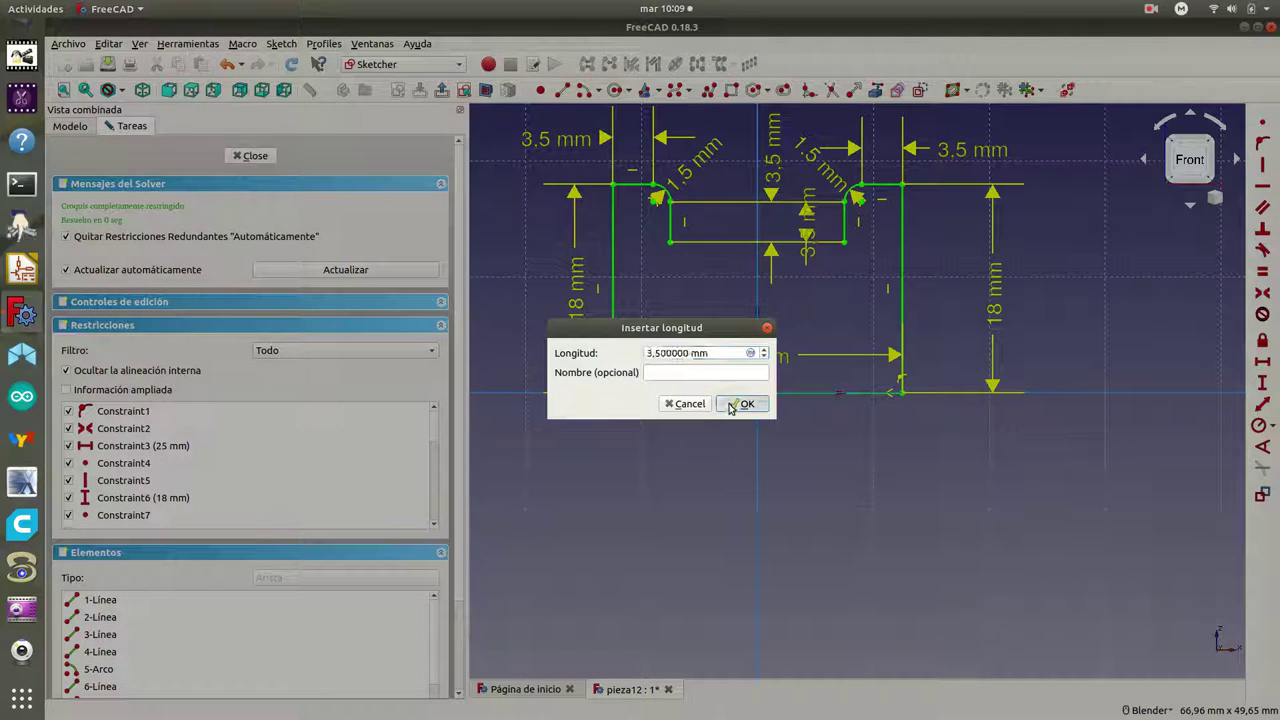
pyautogui.click(741, 404)
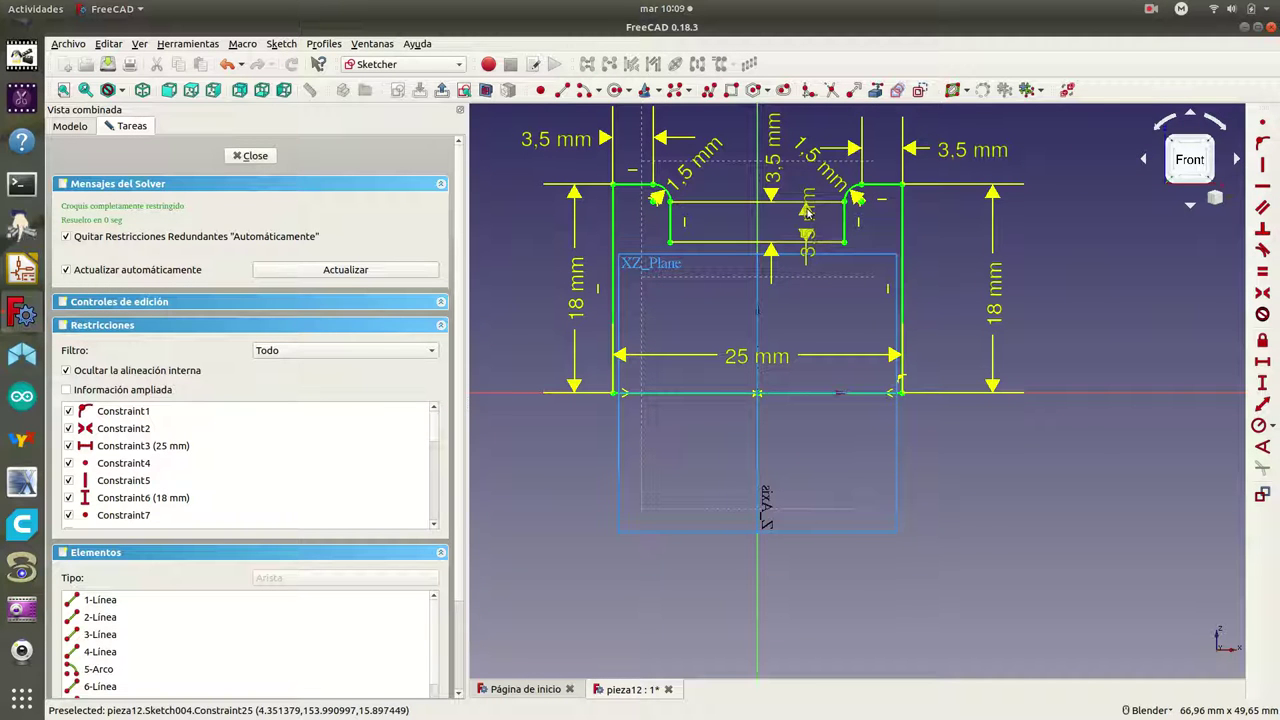
pyautogui.moveTo(808, 212); pyautogui.dragTo(941, 300)
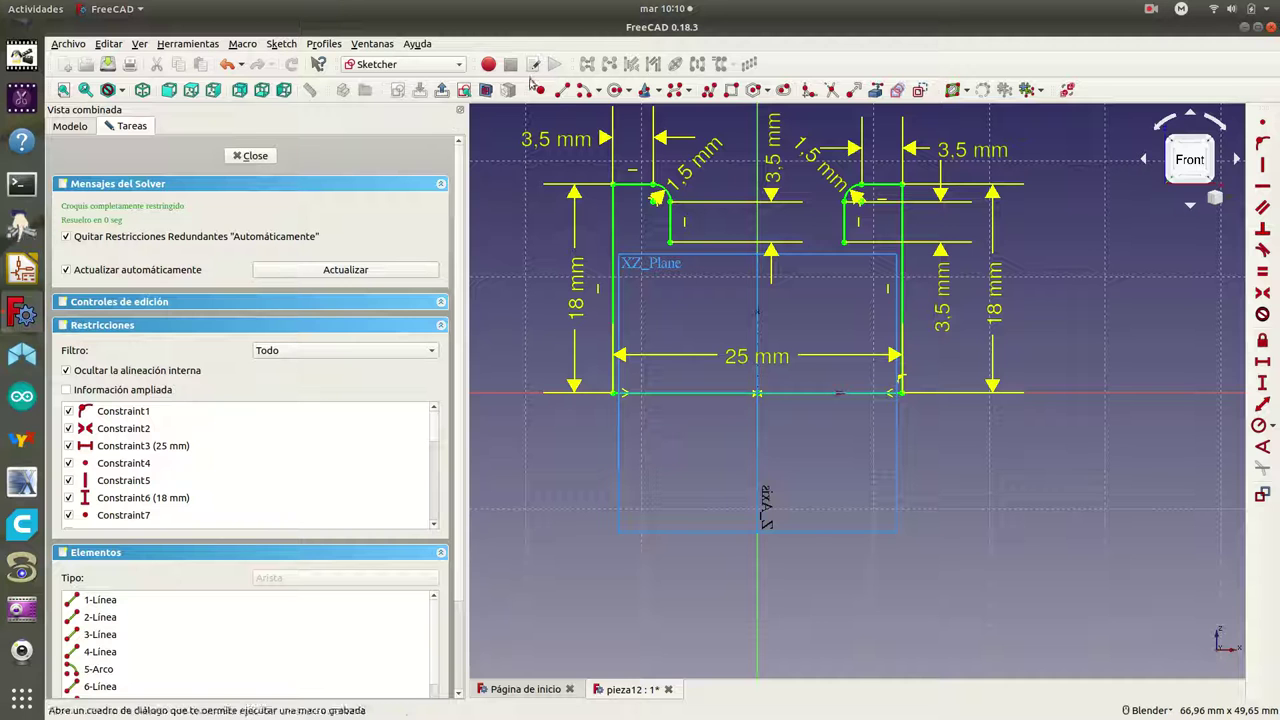
# Step: Draw an arc centred on the vertical axis between the left and right slot wall ends
pyautogui.click(584, 90)
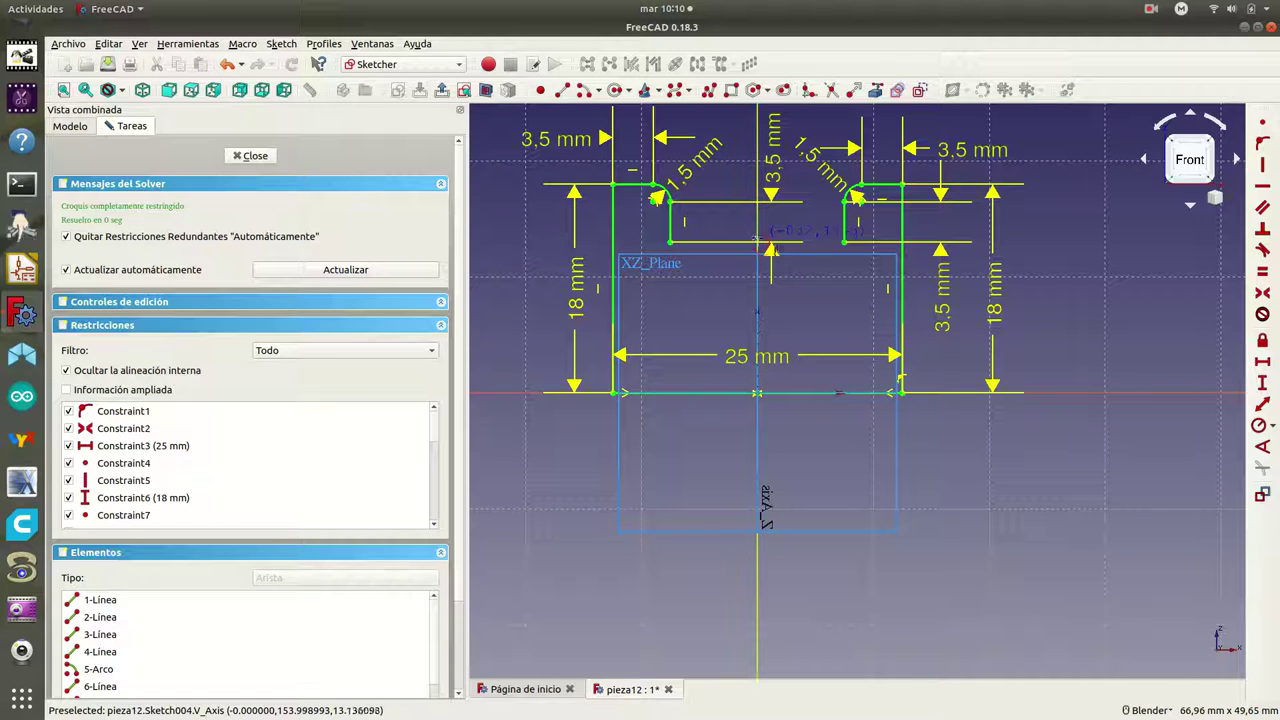
pyautogui.click(757, 244)
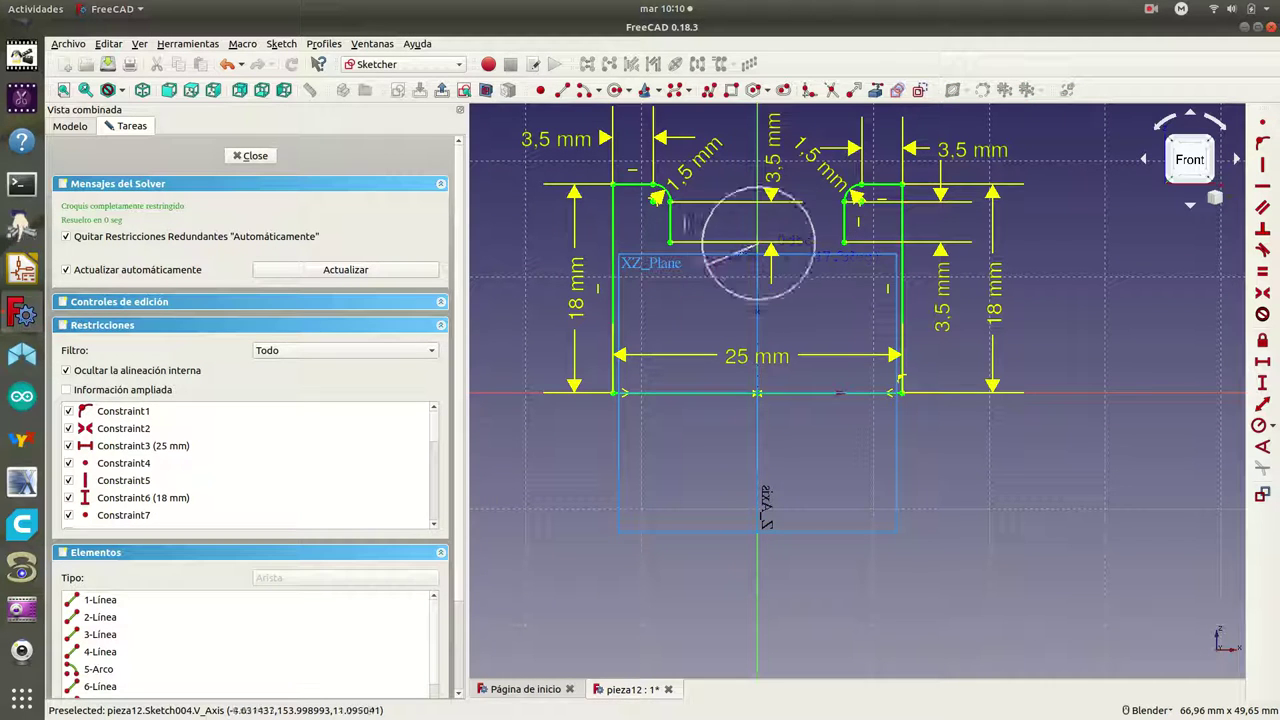
pyautogui.click(672, 244)
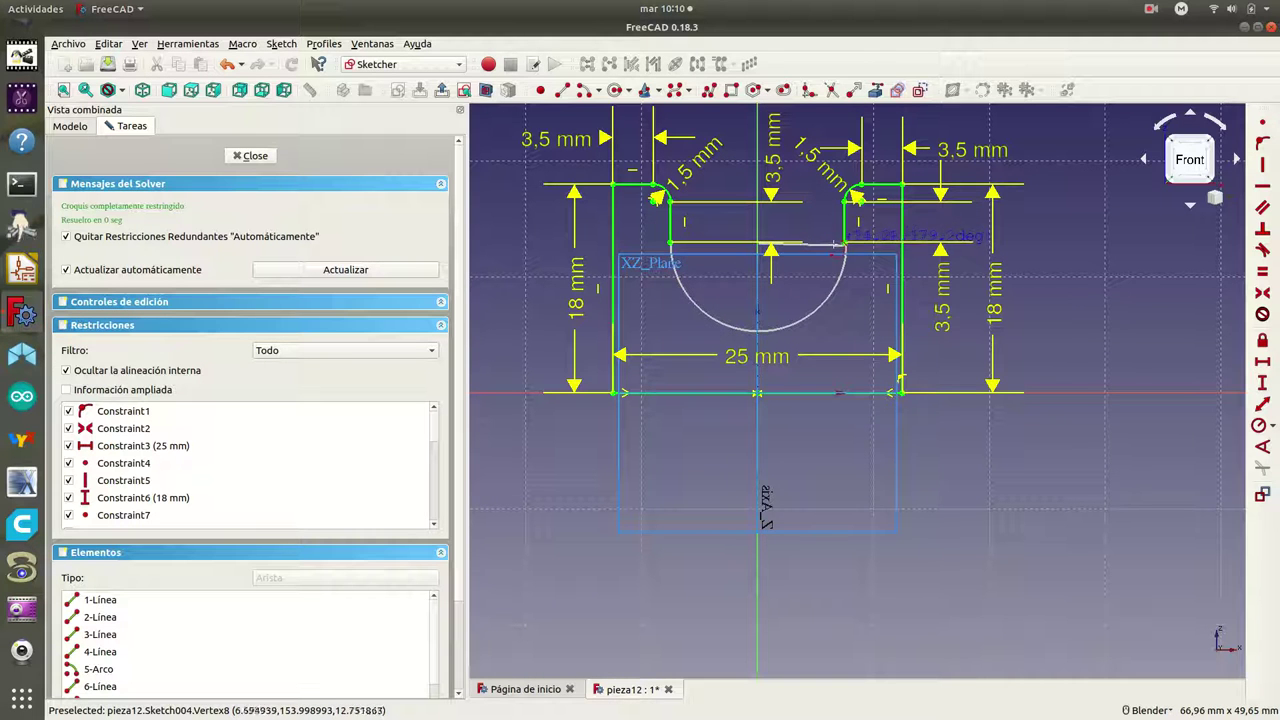
pyautogui.click(849, 245)
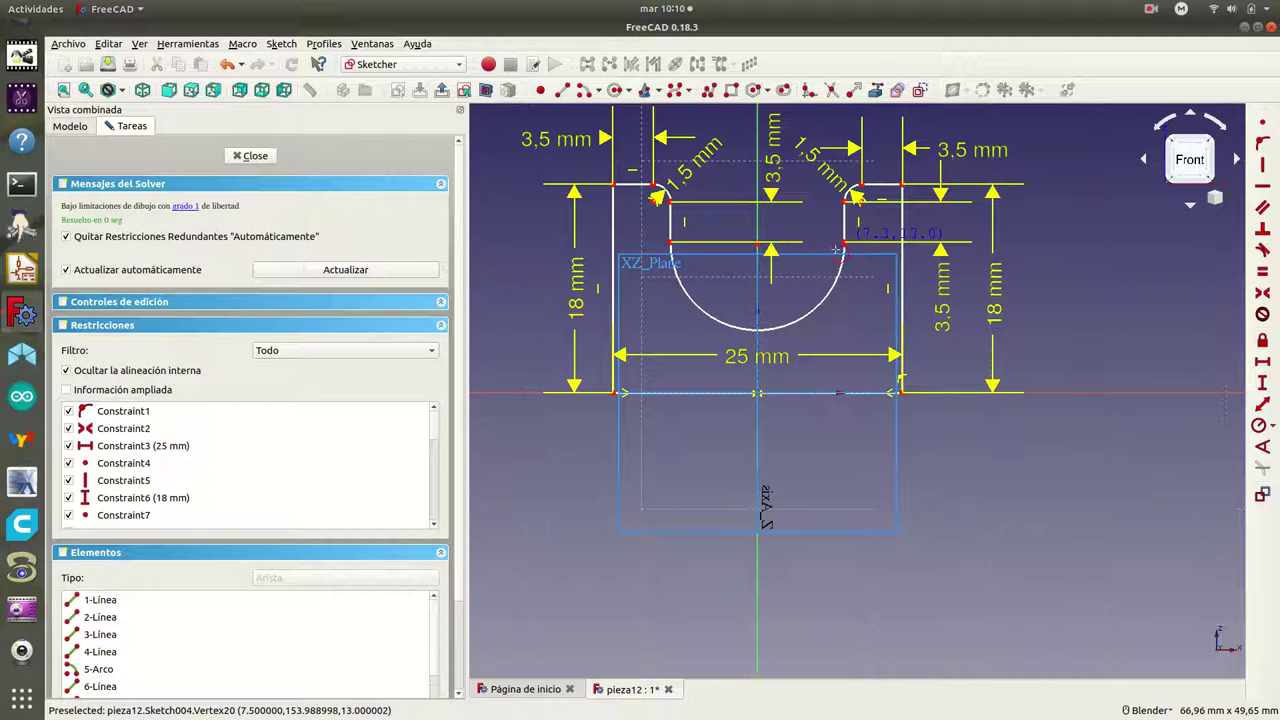
# Step: Constrain the arc's diameter to 15 mm and move the dimension label clear
pyautogui.click(806, 314)
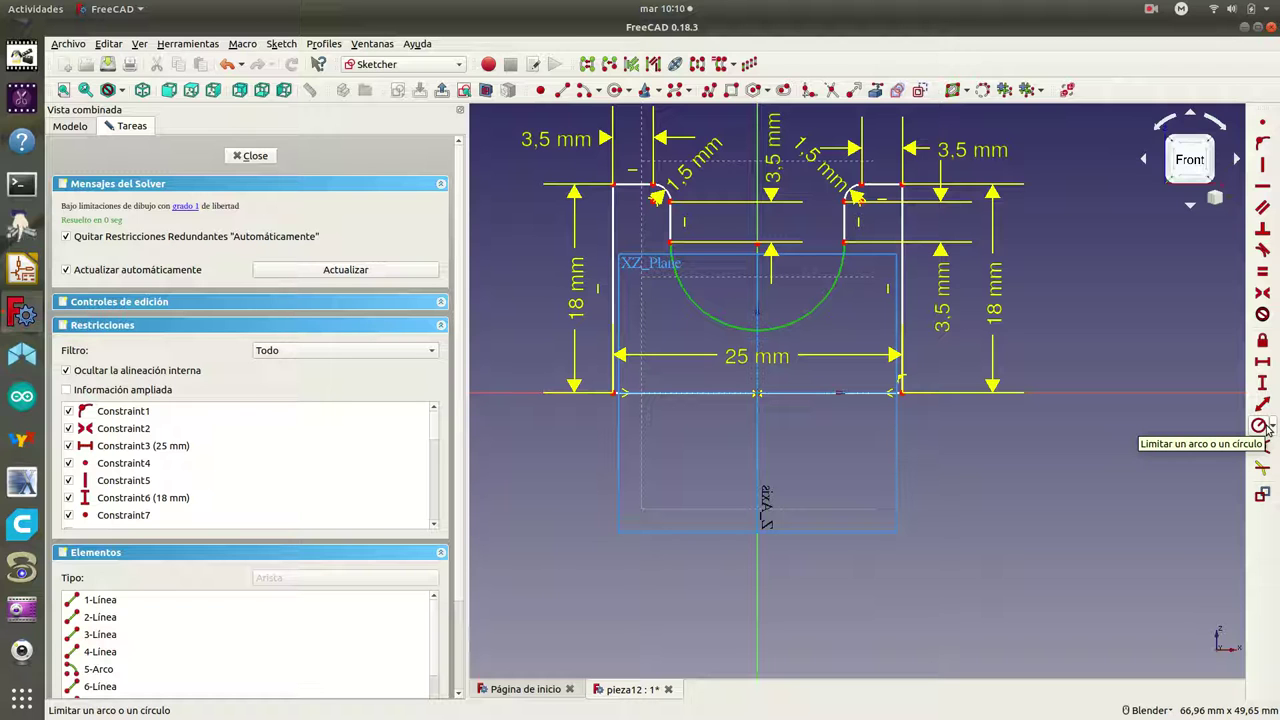
pyautogui.click(1270, 426)
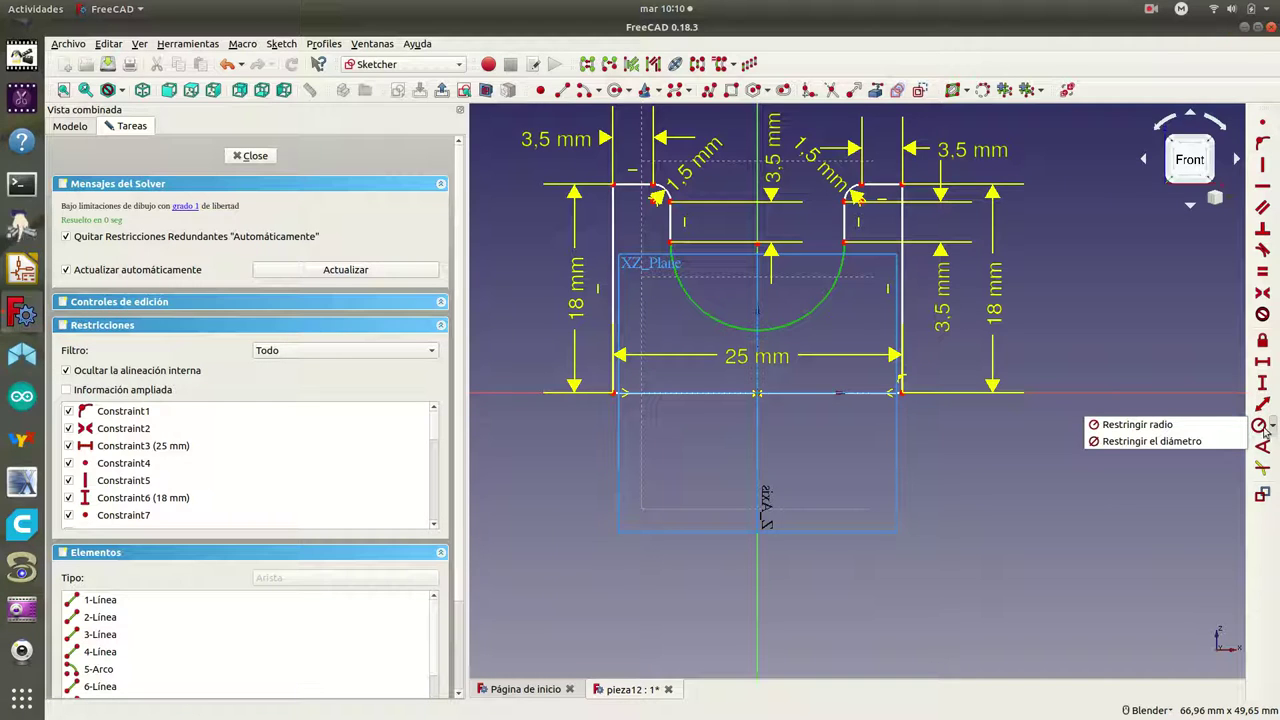
pyautogui.click(1203, 441)
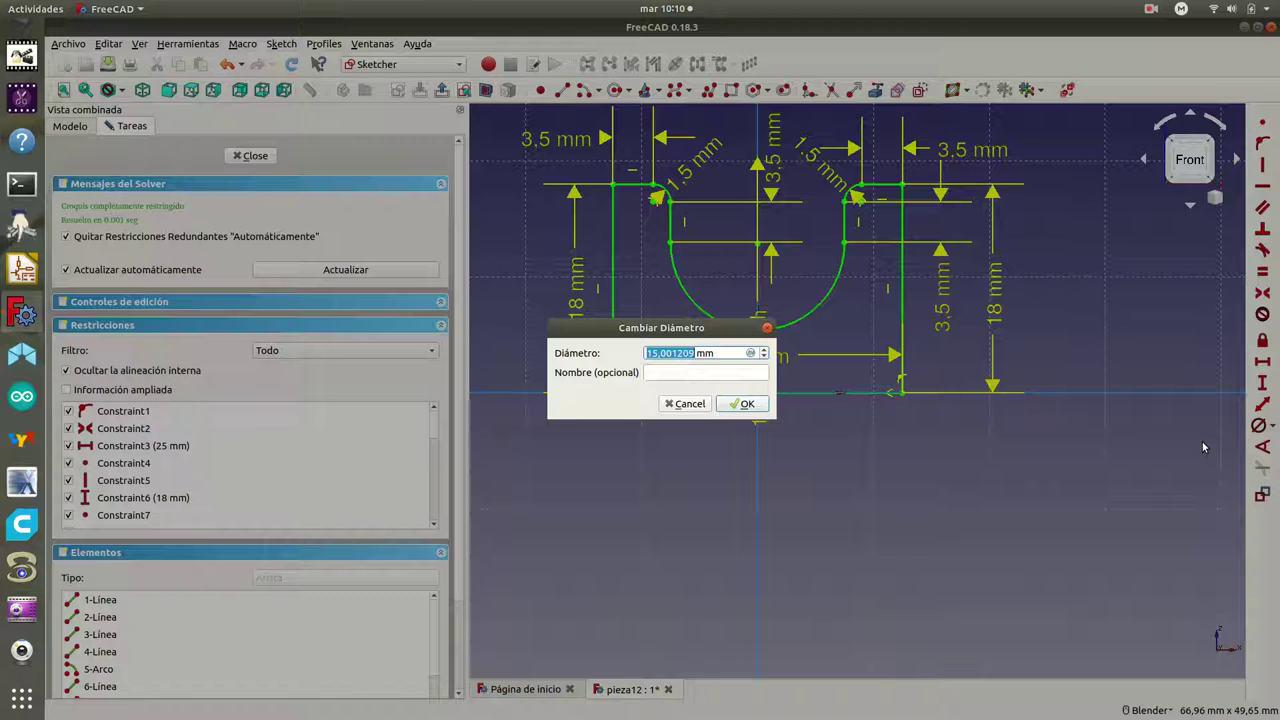
pyautogui.write('1')
pyautogui.click(741, 403)
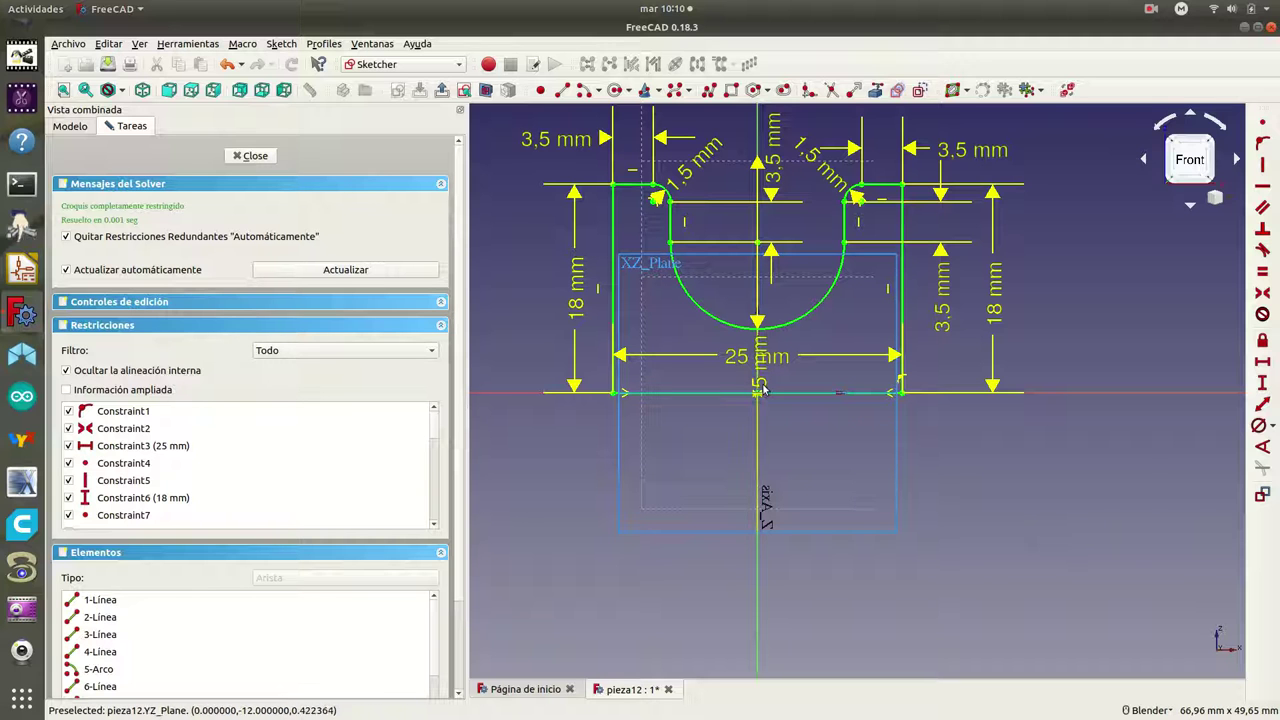
pyautogui.moveTo(767, 390); pyautogui.dragTo(850, 460)
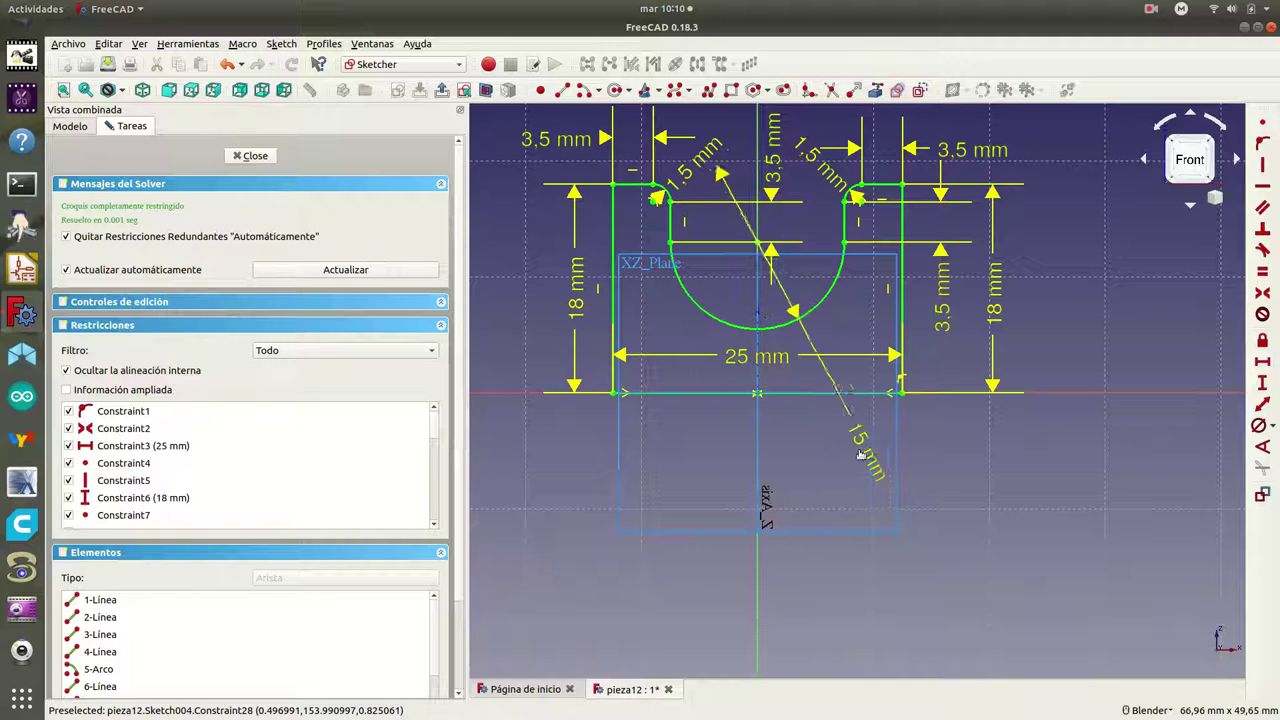
# Step: Exit the sketch and pad it 11 mm with the direction reversed
pyautogui.click(252, 156)
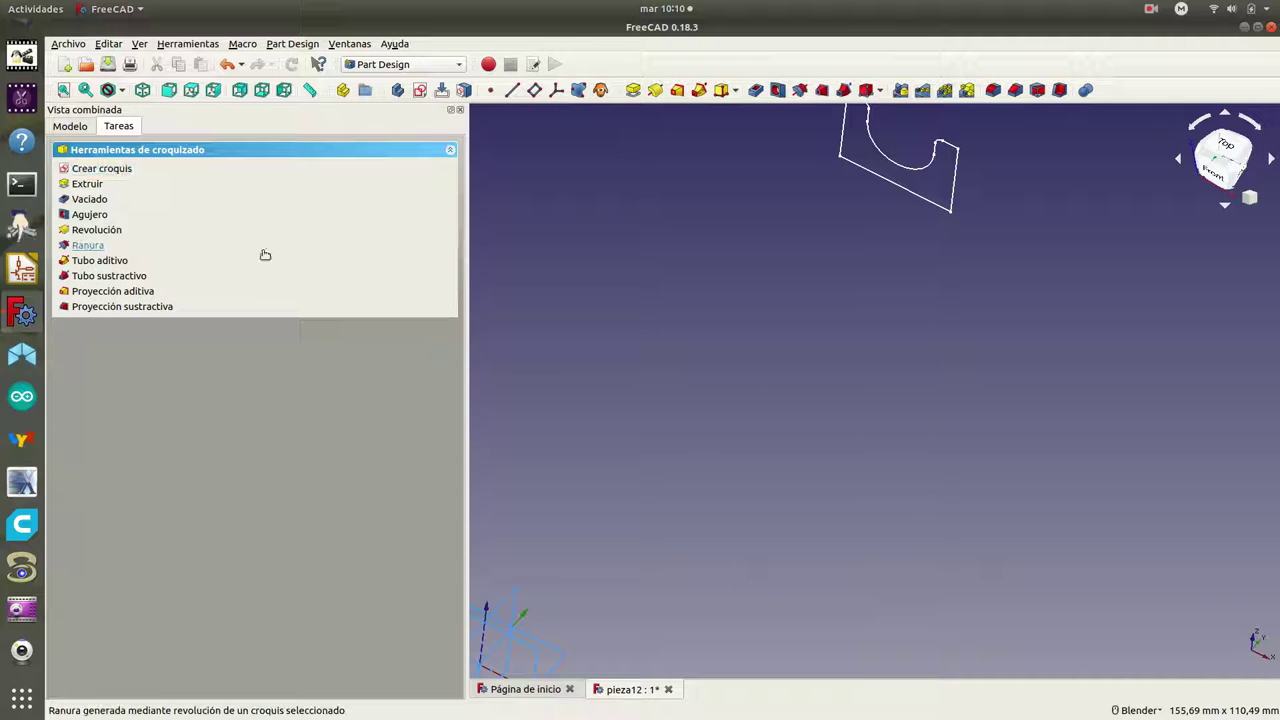
pyautogui.click(86, 184)
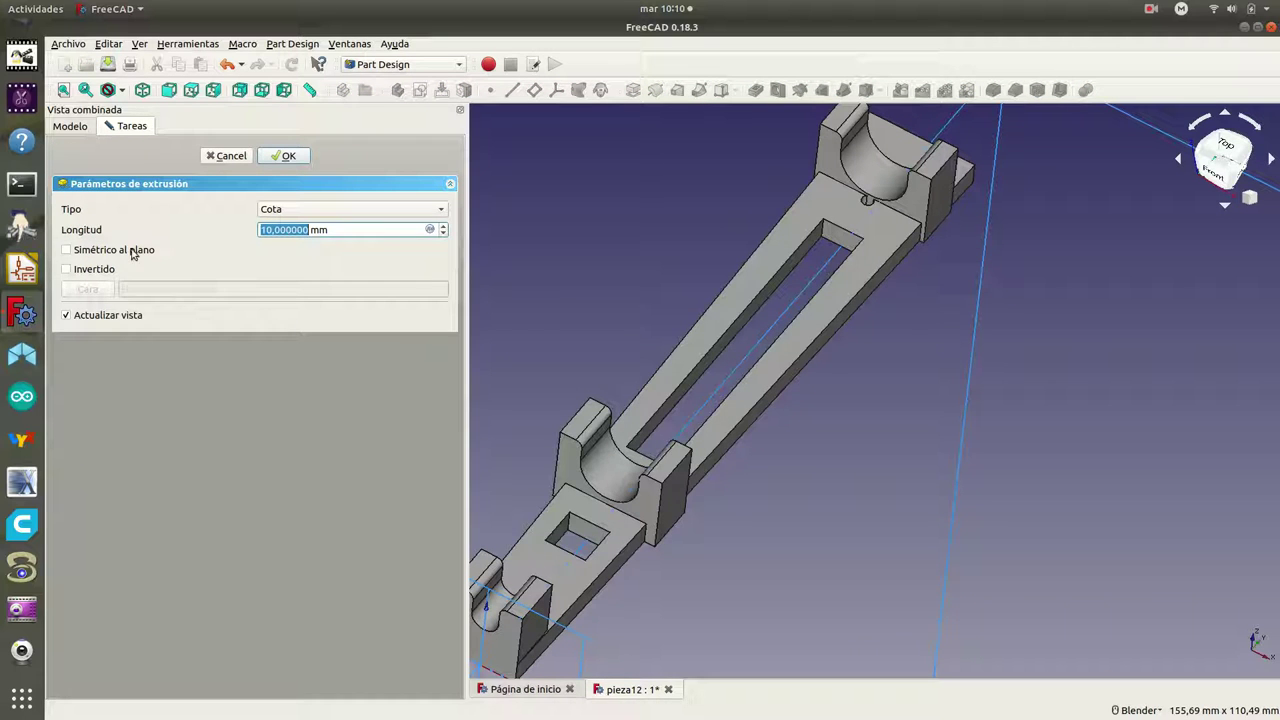
pyautogui.click(66, 270)
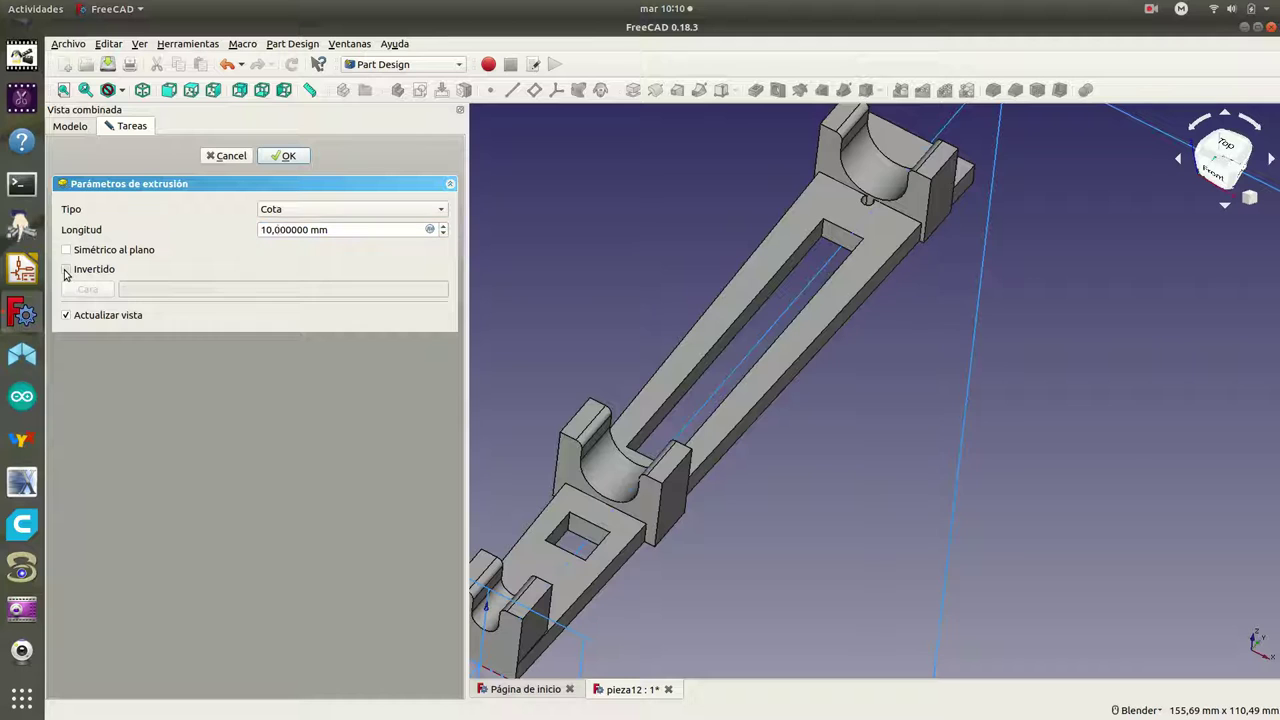
pyautogui.click(274, 230)
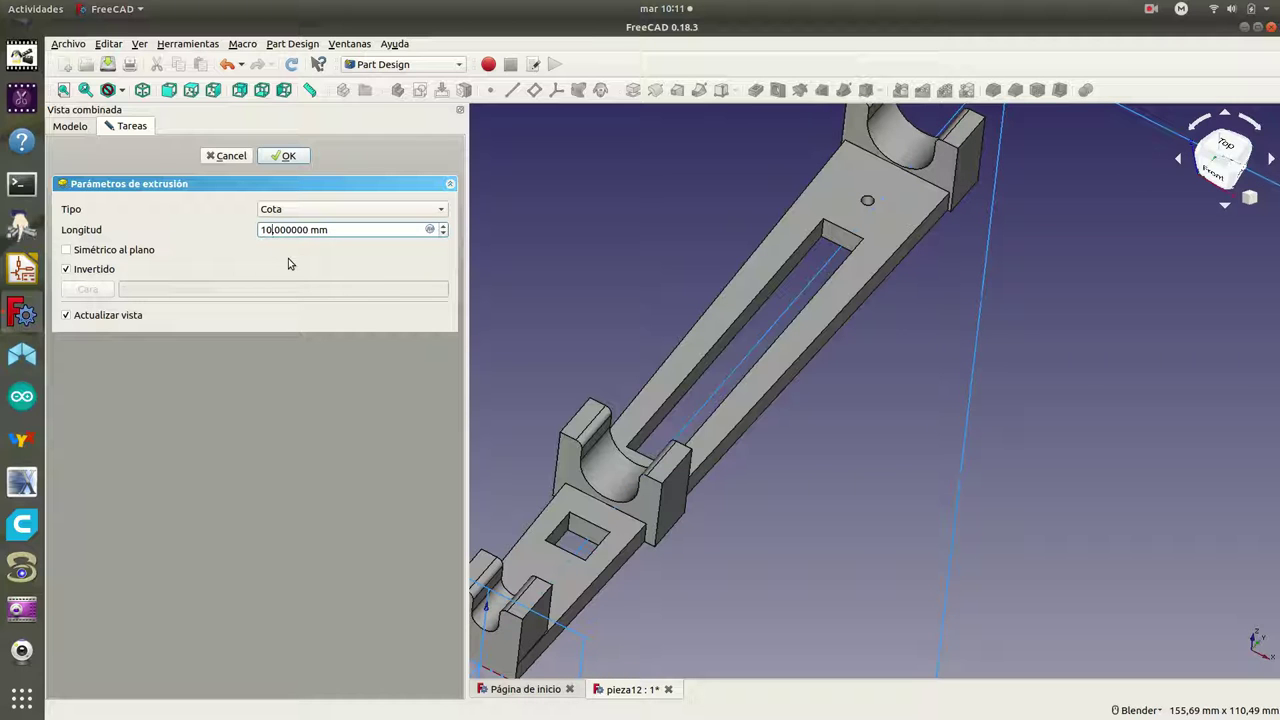
pyautogui.press('BackSpace')
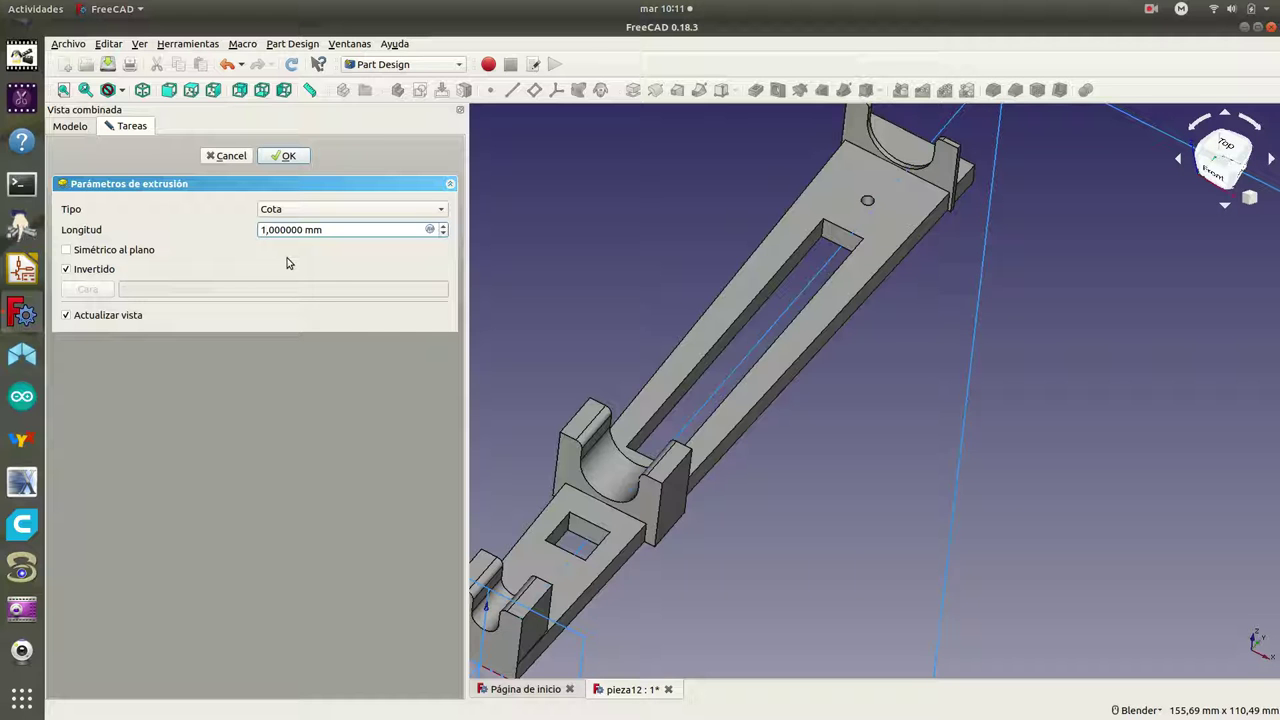
pyautogui.write('1')
# Step: Zoom and orbit the 3D view to a diagonal top view to check the padded block
pyautogui.scroll(3, 983, 274)
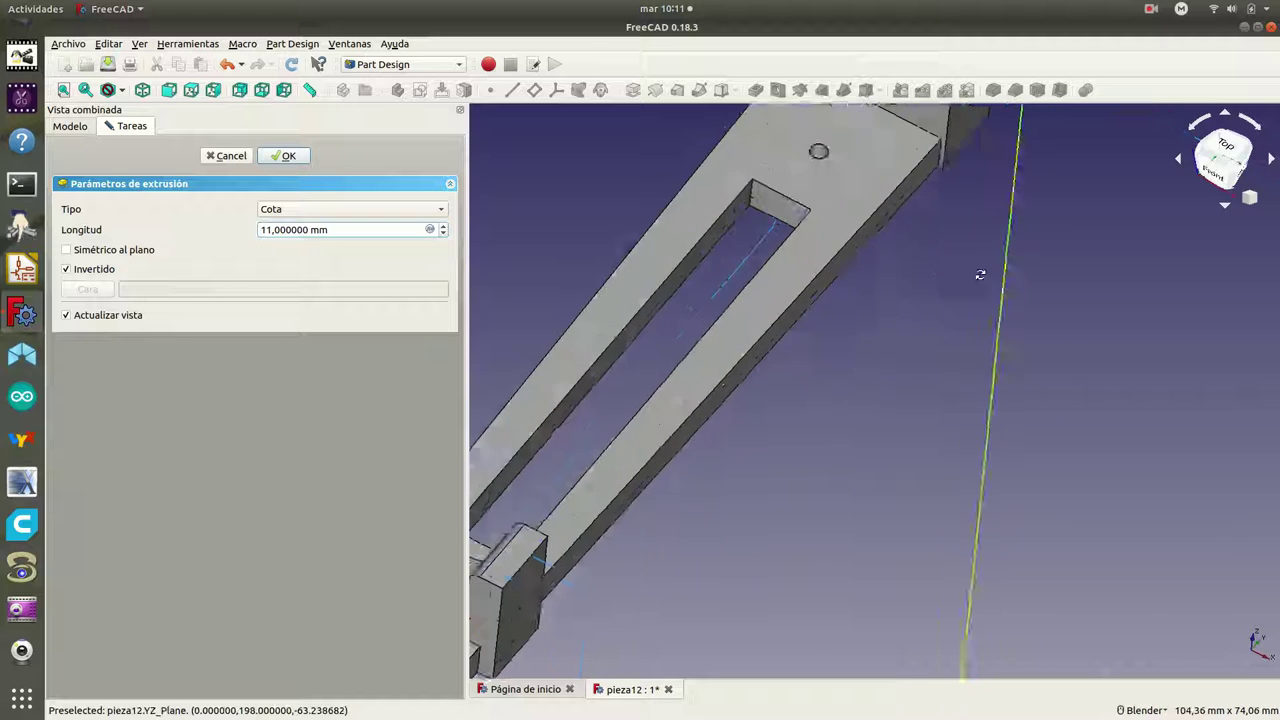
pyautogui.moveTo(966, 266)
pyautogui.mouseDown(button='middle')
pyautogui.moveTo(989, 250)
pyautogui.moveTo(991, 283)
pyautogui.moveTo(894, 309)
pyautogui.moveTo(925, 300)
pyautogui.moveTo(880, 332)
pyautogui.moveTo(763, 266)
pyautogui.moveTo(704, 300)
pyautogui.moveTo(676, 390)
pyautogui.mouseUp(button='middle')
pyautogui.scroll(-5, 925, 300)
pyautogui.moveTo(830, 309); pyautogui.dragTo(1017, 240, button='middle')
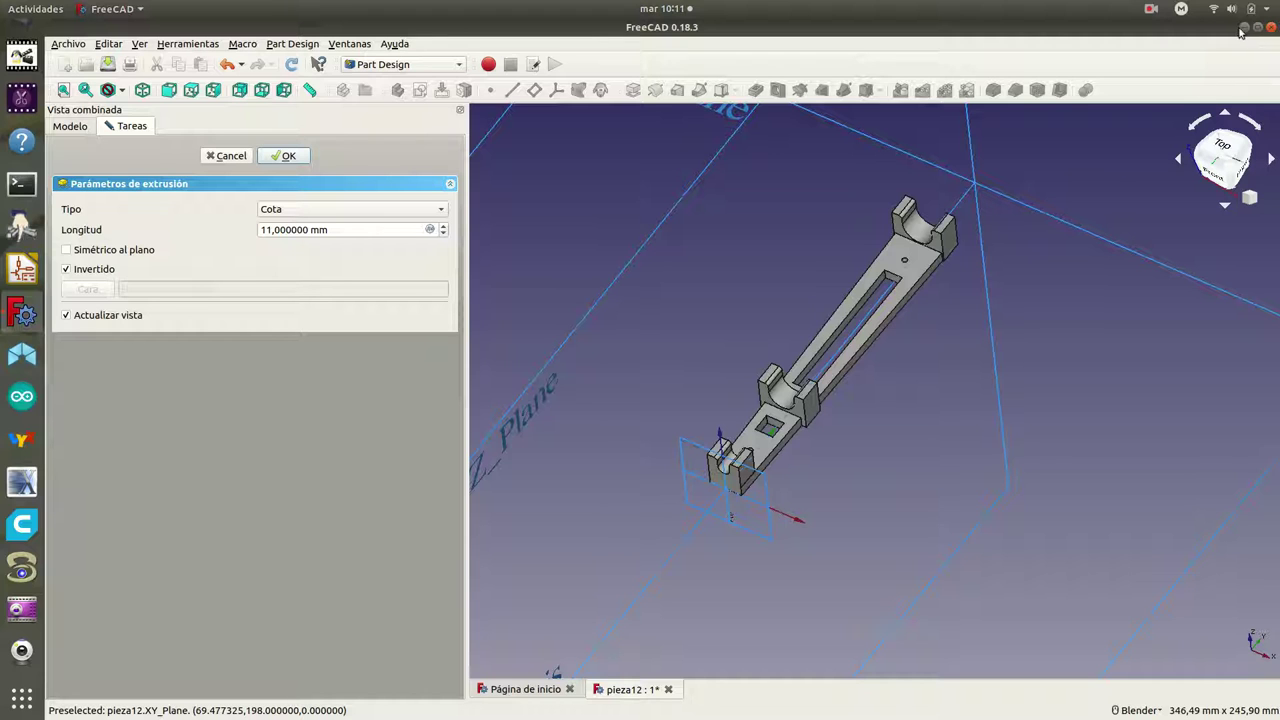
pyautogui.click(1152, 10)
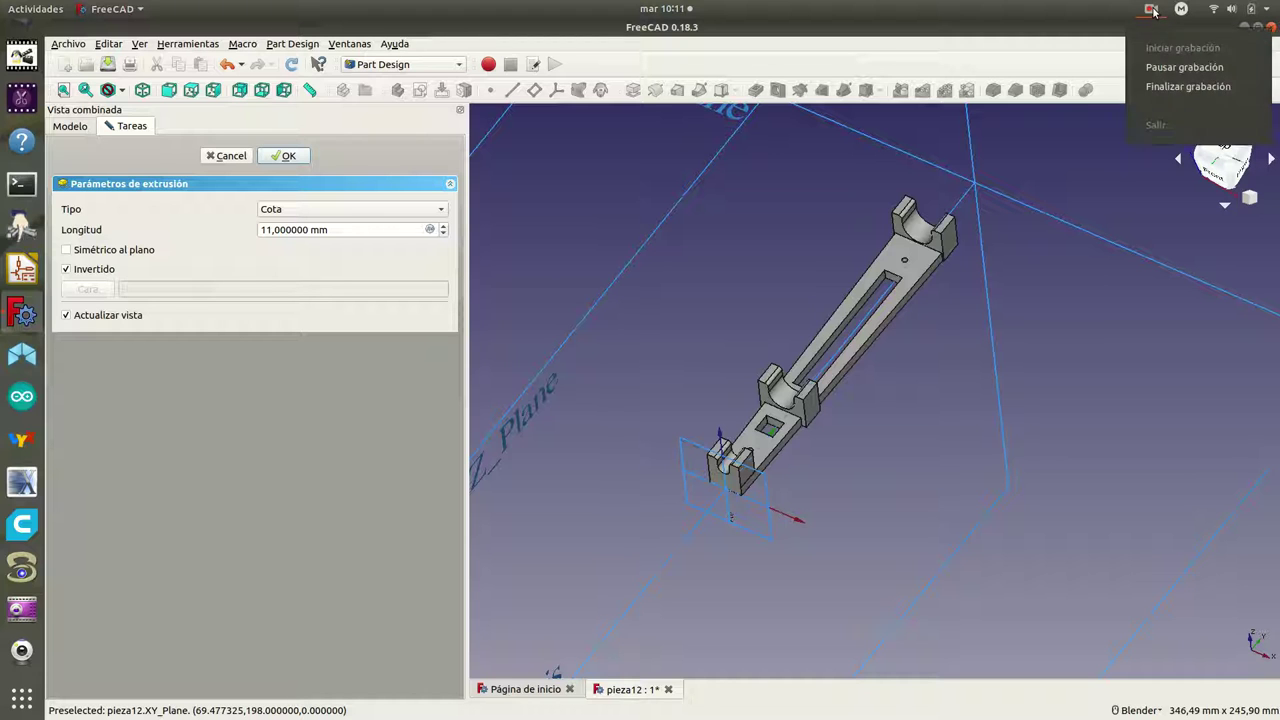